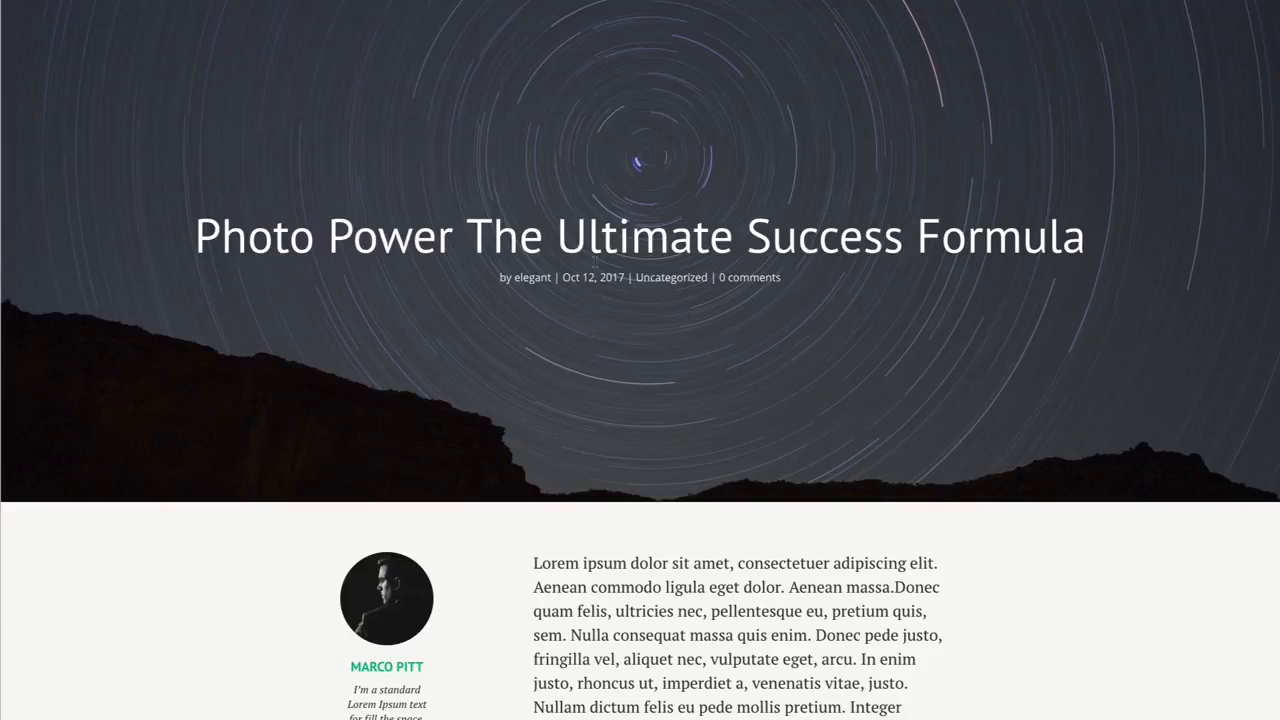
# Examine the published post's full-width hero, its title and meta line, and the content layout down to the image slider.
pyautogui.scroll(-5, 692, 295)
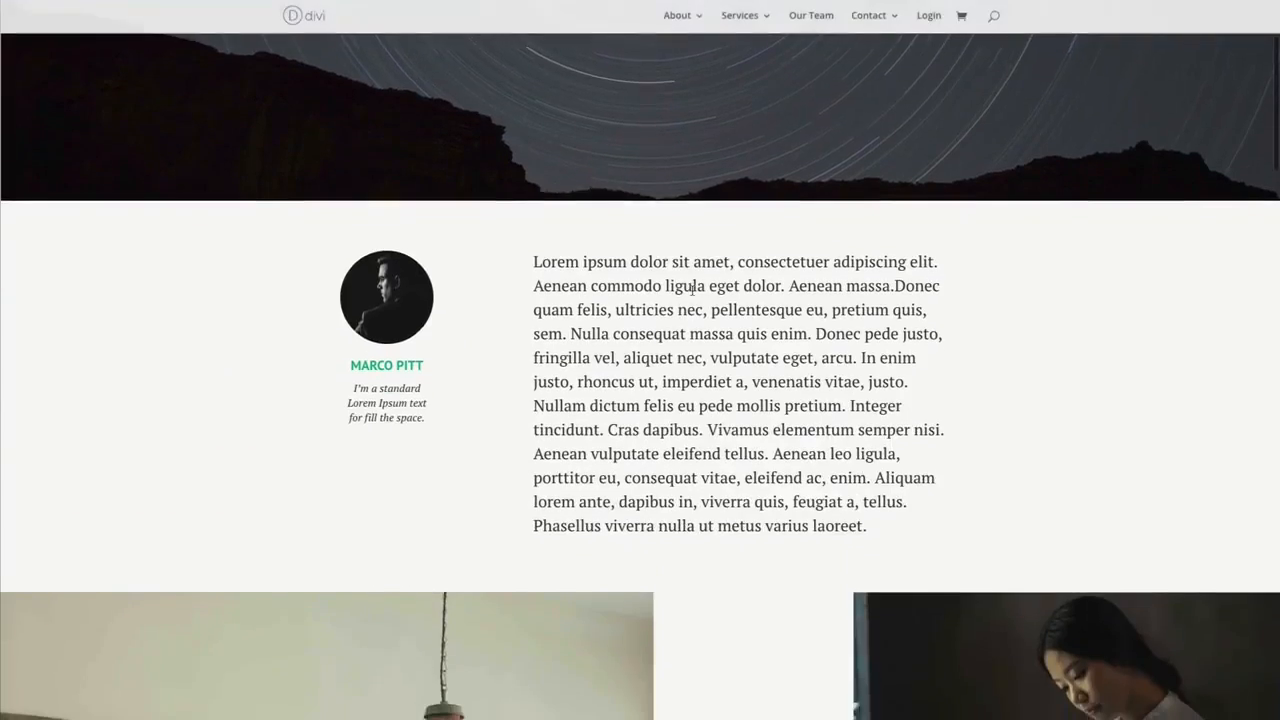
pyautogui.scroll(5, 692, 295)
pyautogui.scroll(-1, 694, 295)
pyautogui.scroll(1, 694, 295)
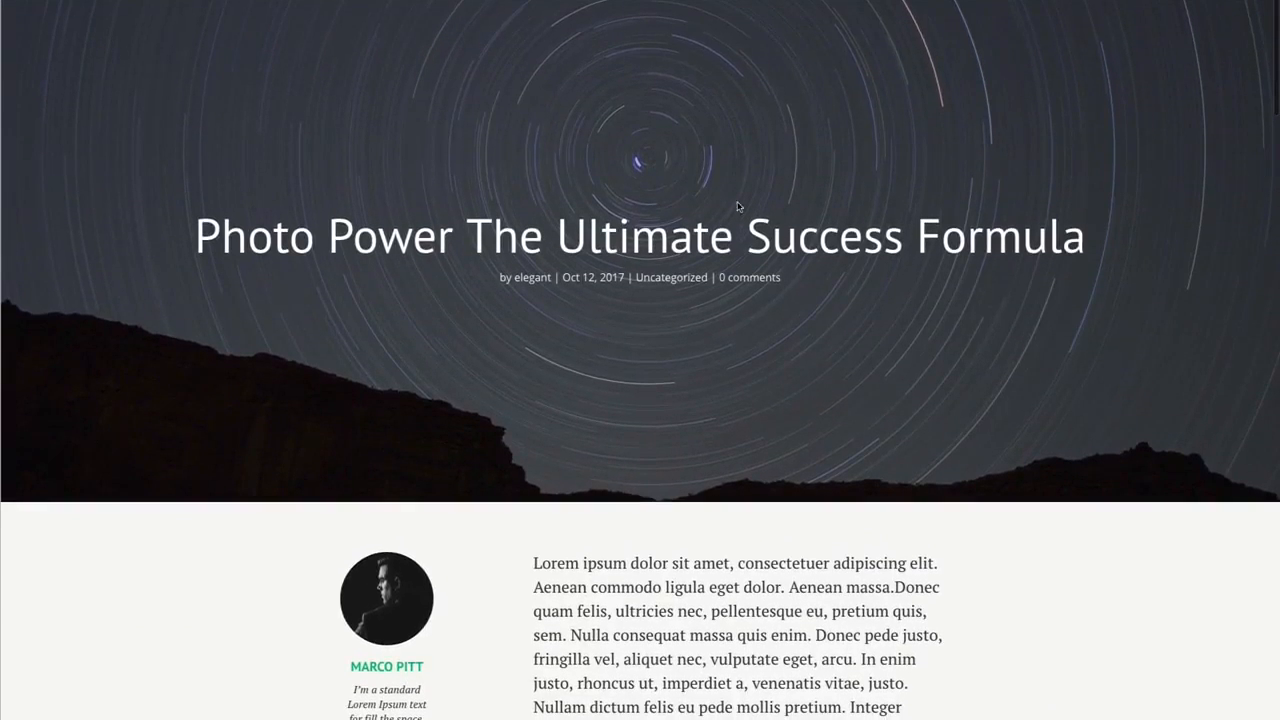
pyautogui.scroll(-3, 756, 232)
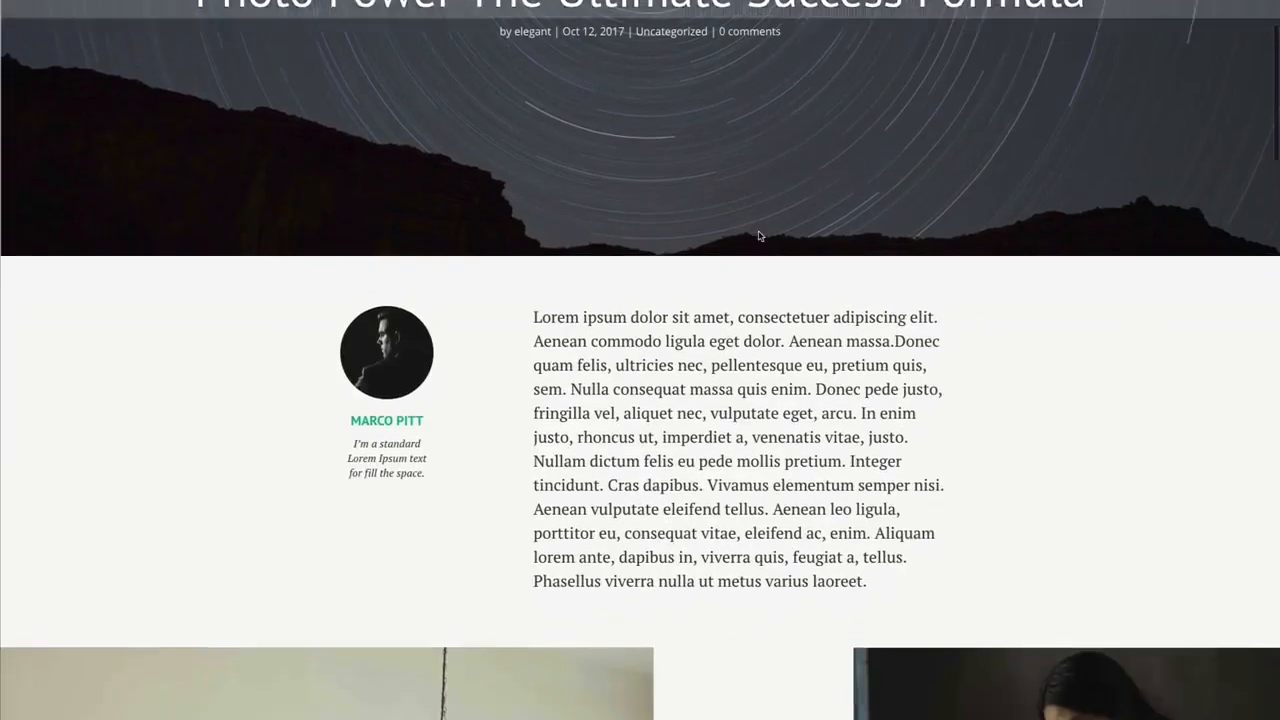
pyautogui.scroll(3, 760, 236)
pyautogui.scroll(1, 760, 236)
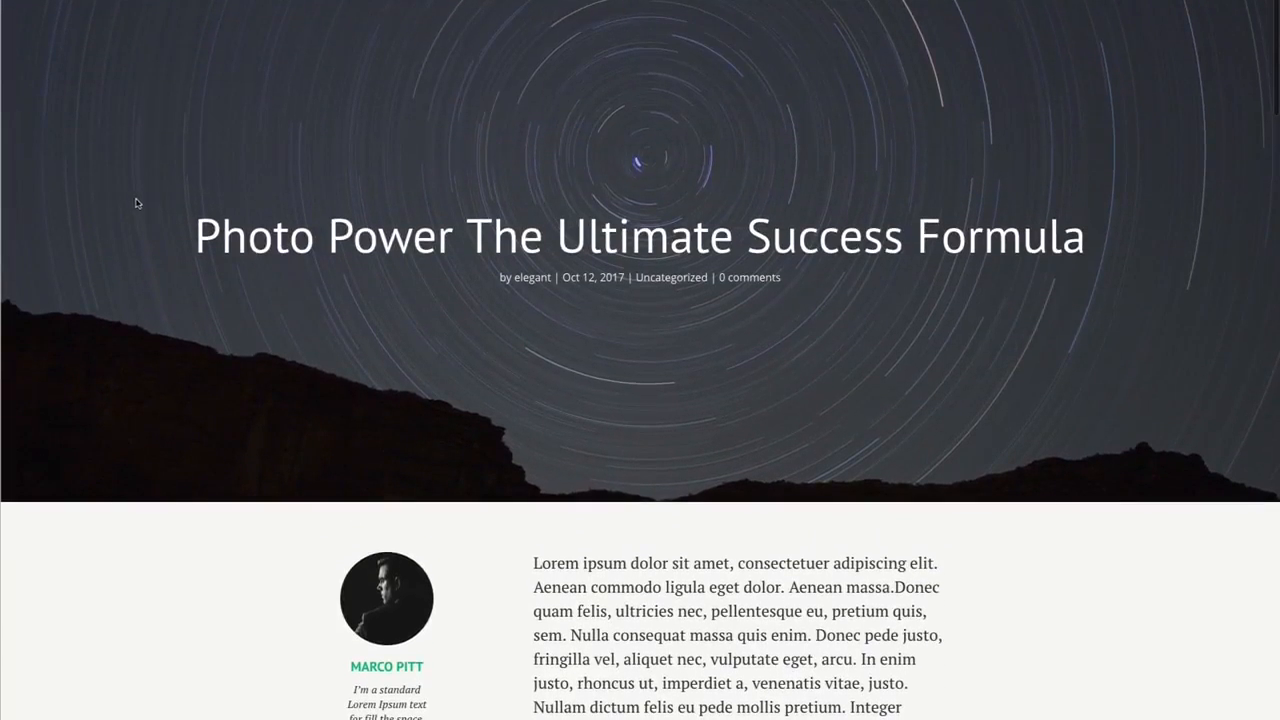
pyautogui.moveTo(193, 234); pyautogui.dragTo(1126, 243)
pyautogui.click(797, 289)
pyautogui.moveTo(782, 277); pyautogui.dragTo(488, 277)
pyautogui.click(588, 370)
pyautogui.scroll(-6, 718, 359)
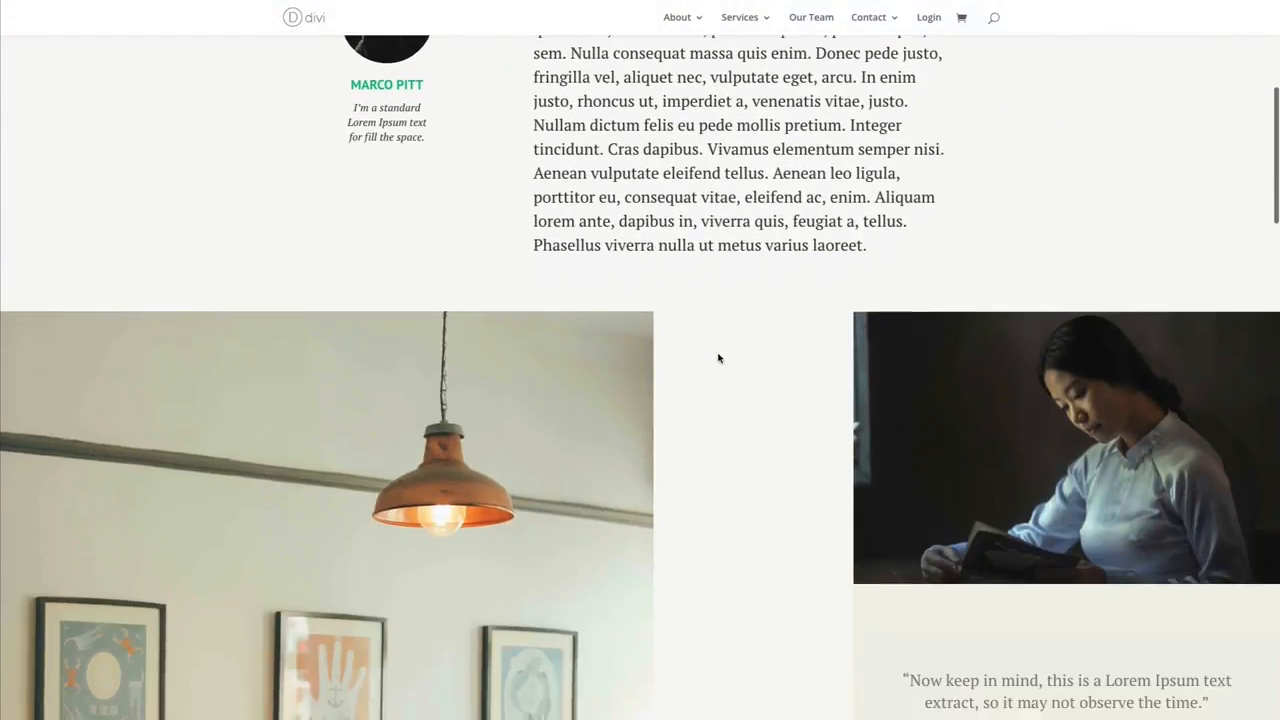
pyautogui.scroll(-10, 718, 359)
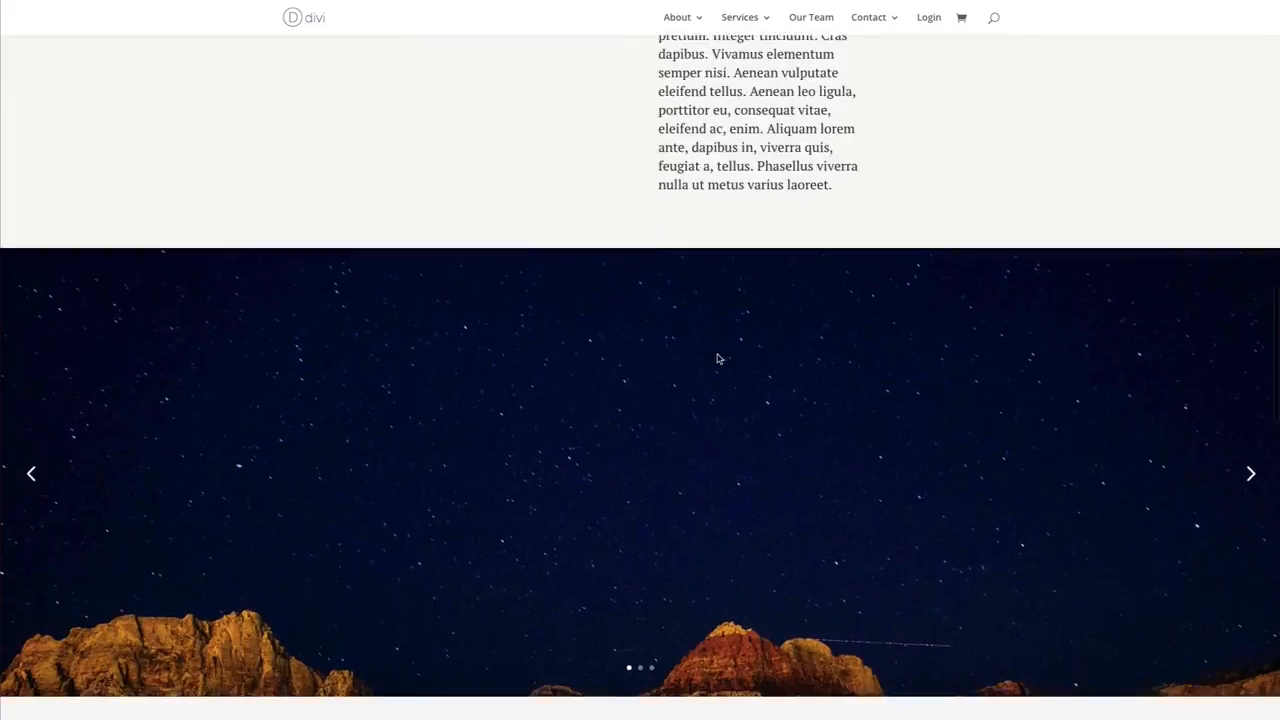
pyautogui.scroll(-5, 718, 359)
pyautogui.scroll(12, 718, 359)
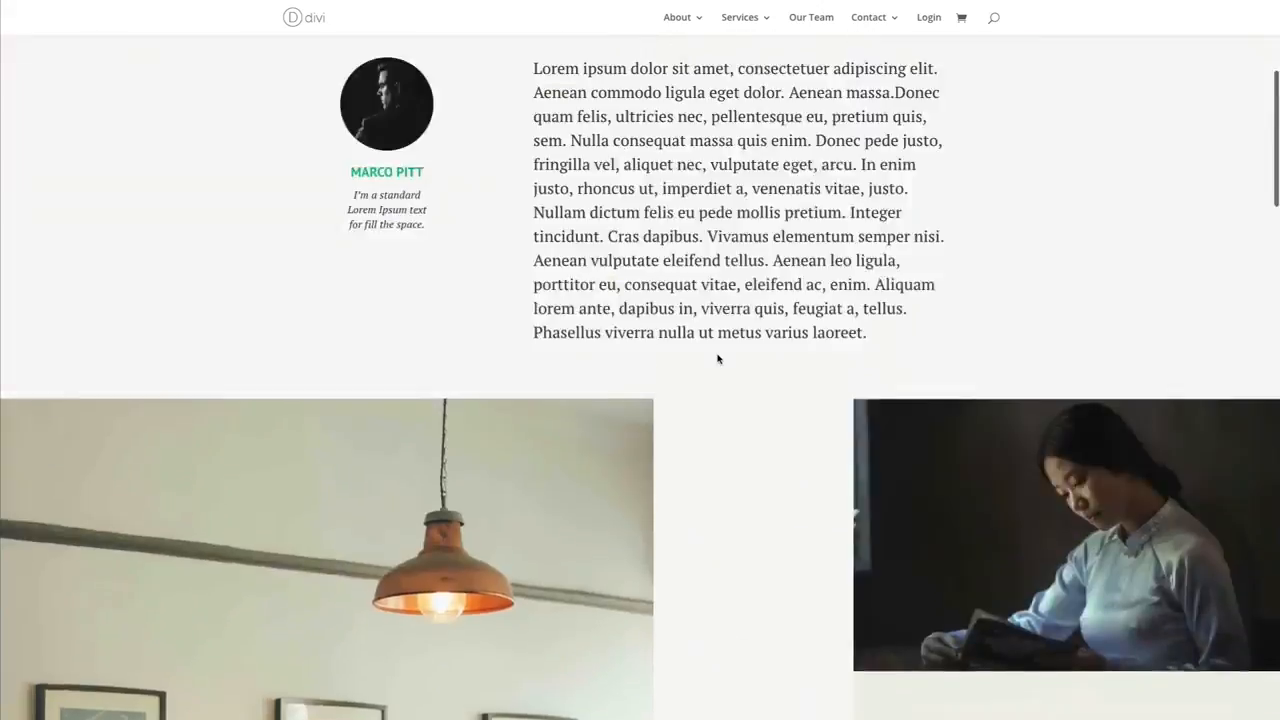
pyautogui.scroll(5, 718, 359)
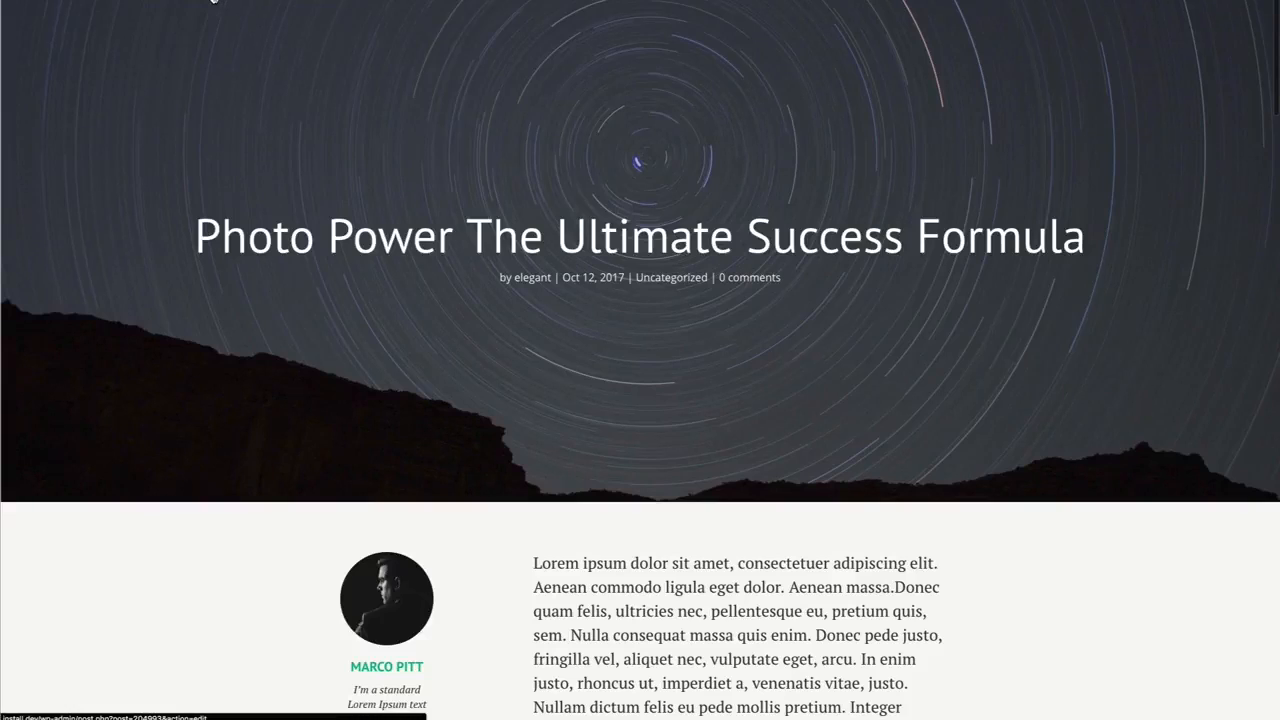
# Open the post's edit page in a new browser tab.
pyautogui.rightClick(211, 1)
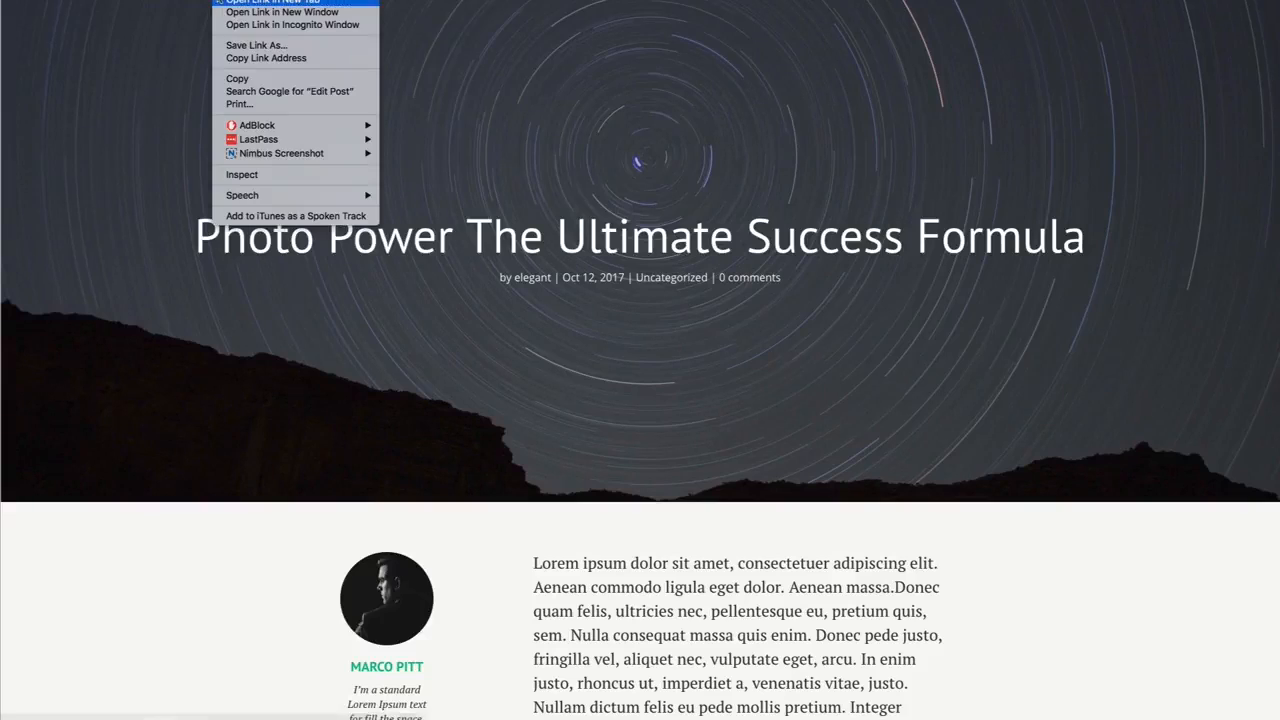
pyautogui.click(232, 1)
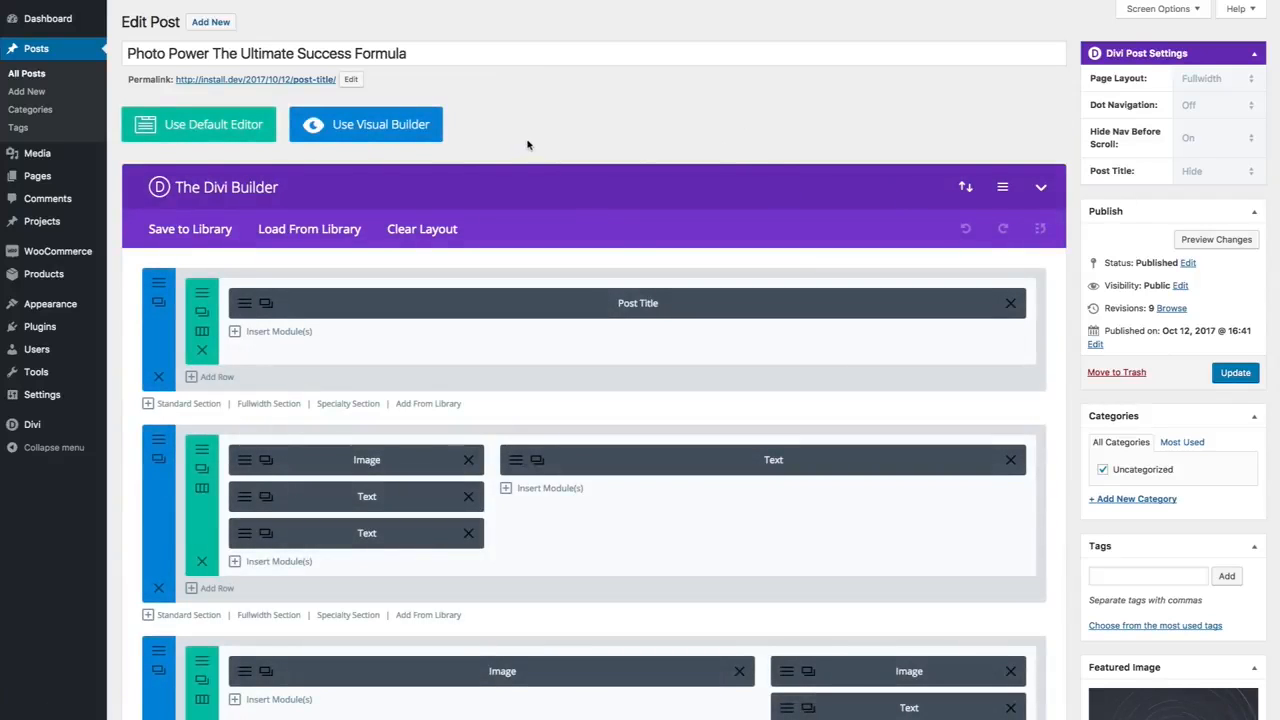
# Review the post's title, builder layout and featured image on the Edit Post page.
pyautogui.moveTo(429, 54); pyautogui.dragTo(100, 53)
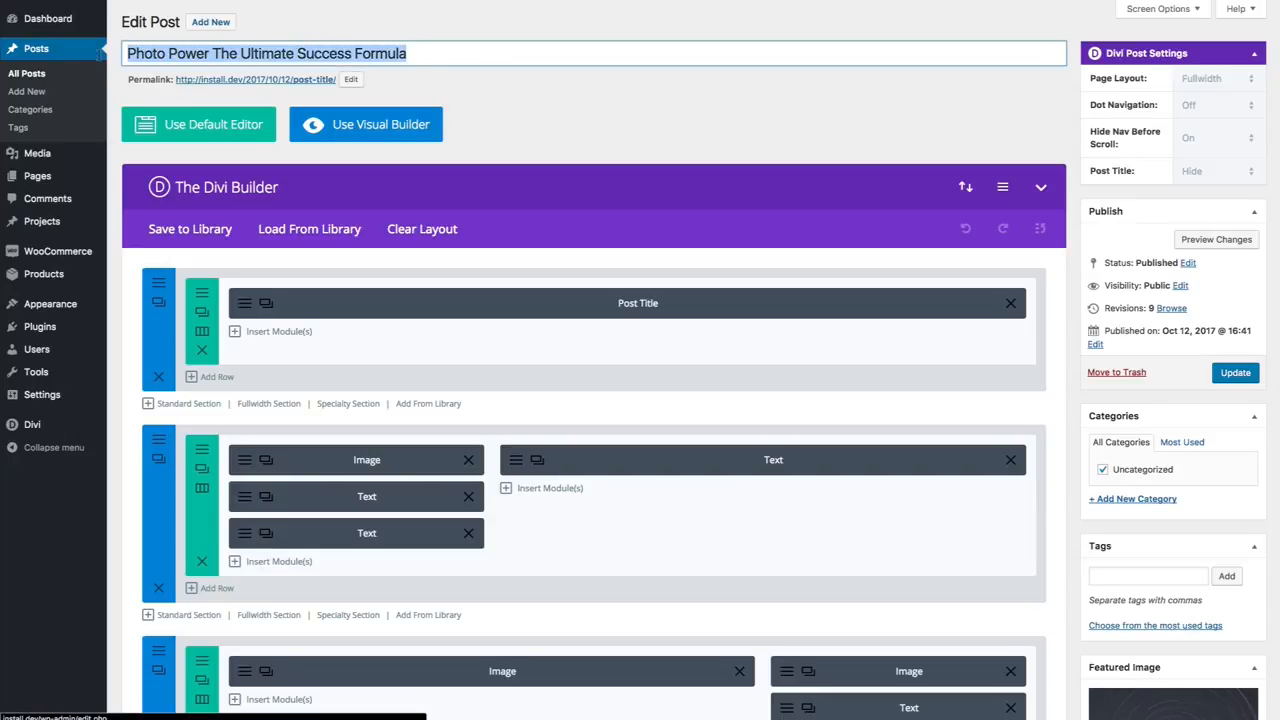
pyautogui.click(518, 96)
pyautogui.scroll(-3, 834, 163)
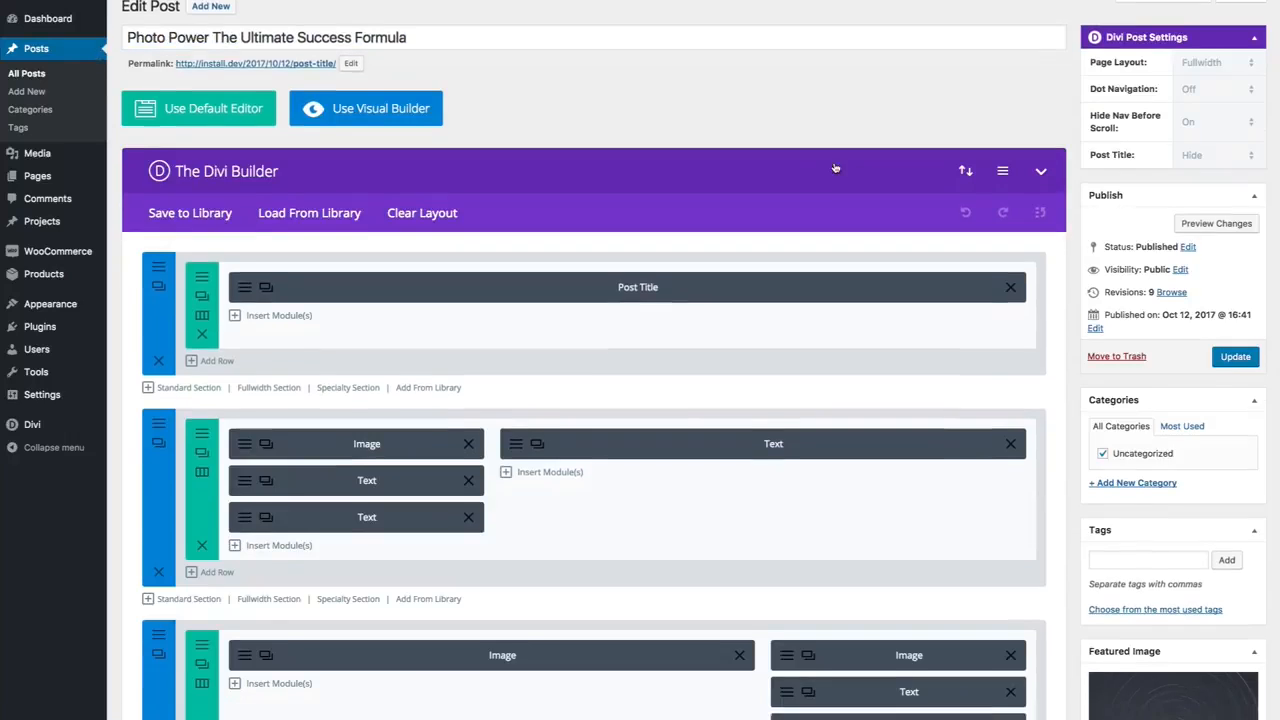
pyautogui.scroll(-1, 834, 163)
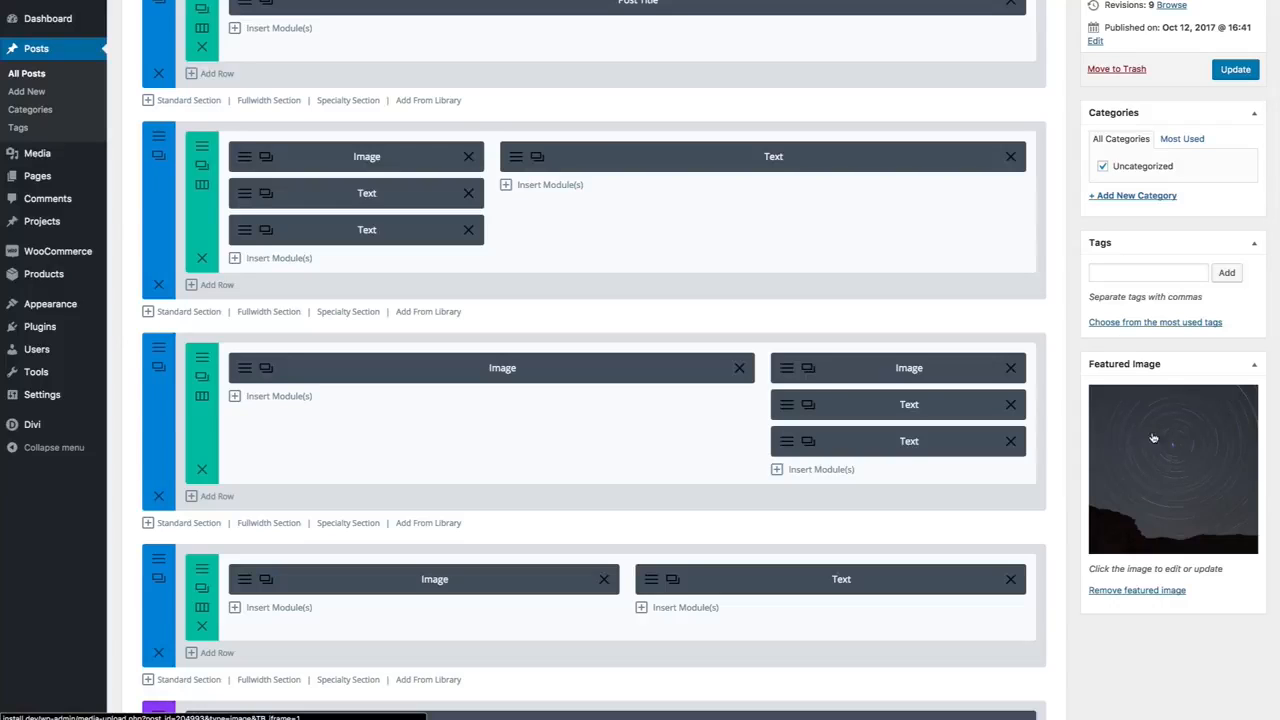
pyautogui.scroll(1, 1115, 330)
pyautogui.scroll(3, 1115, 330)
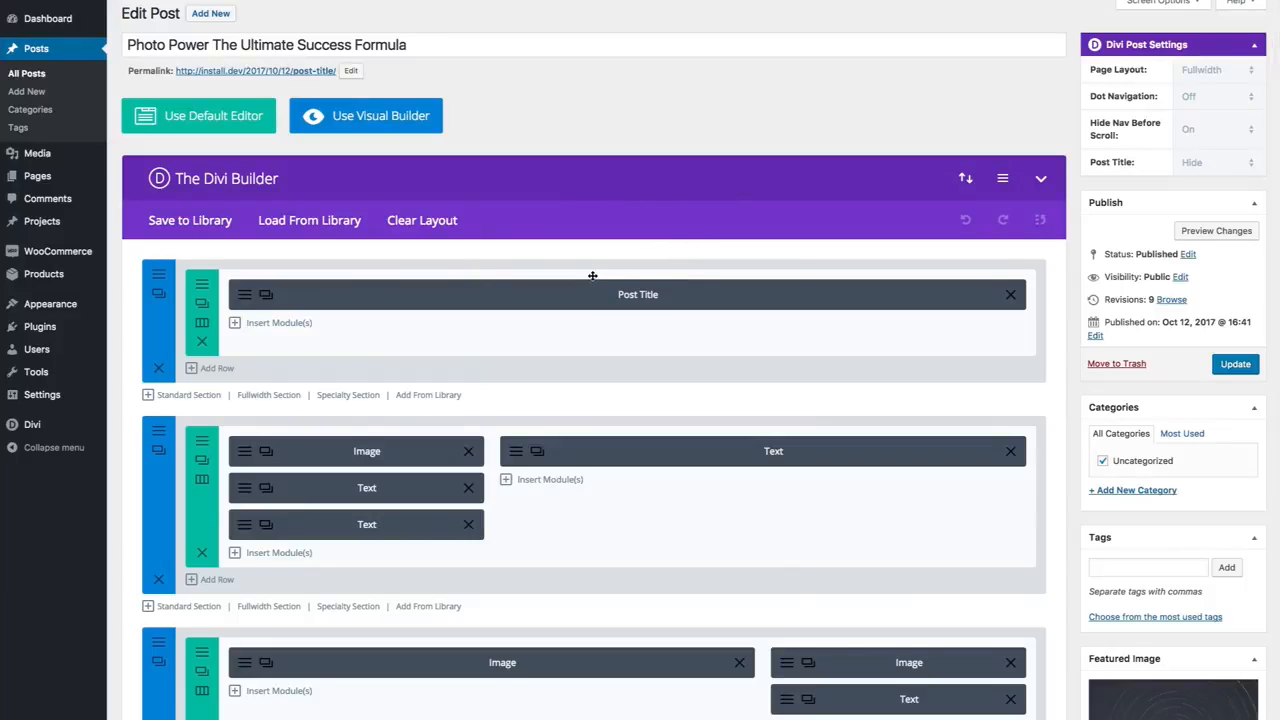
pyautogui.scroll(1, 592, 276)
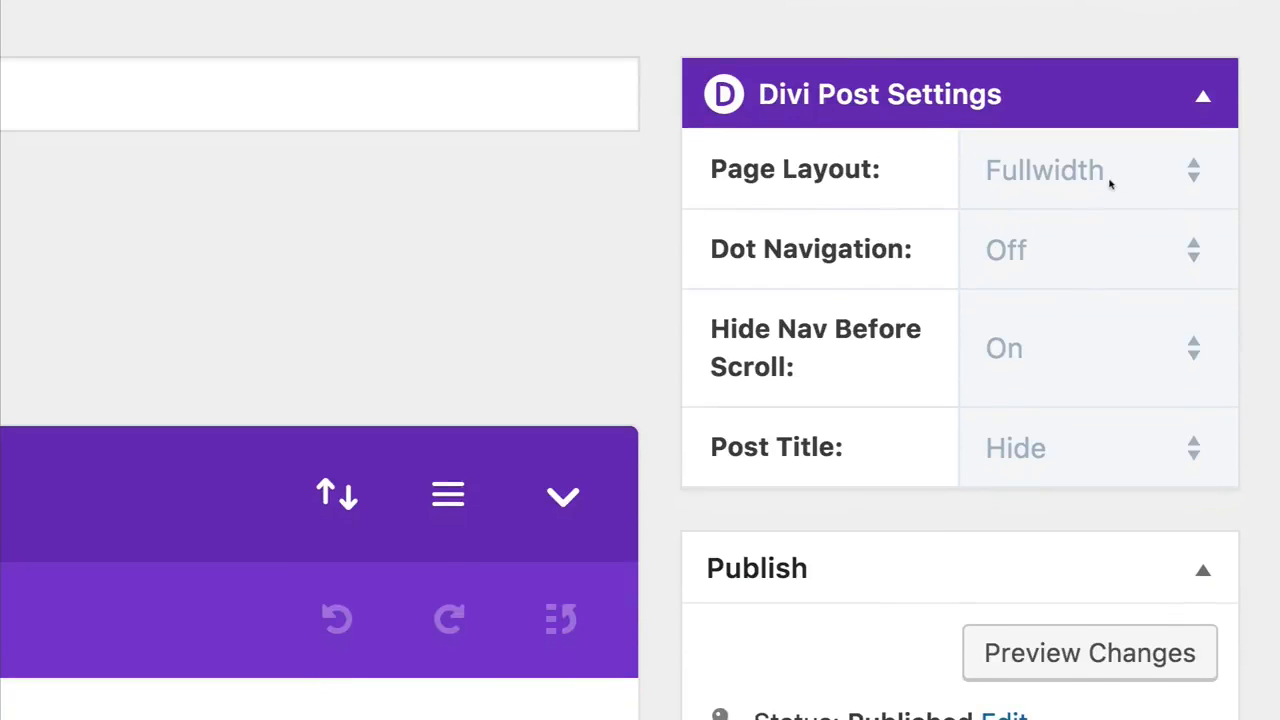
# In the Divi post settings, choose Fullwidth as the page layout and Hide for the post title.
pyautogui.click(1195, 181)
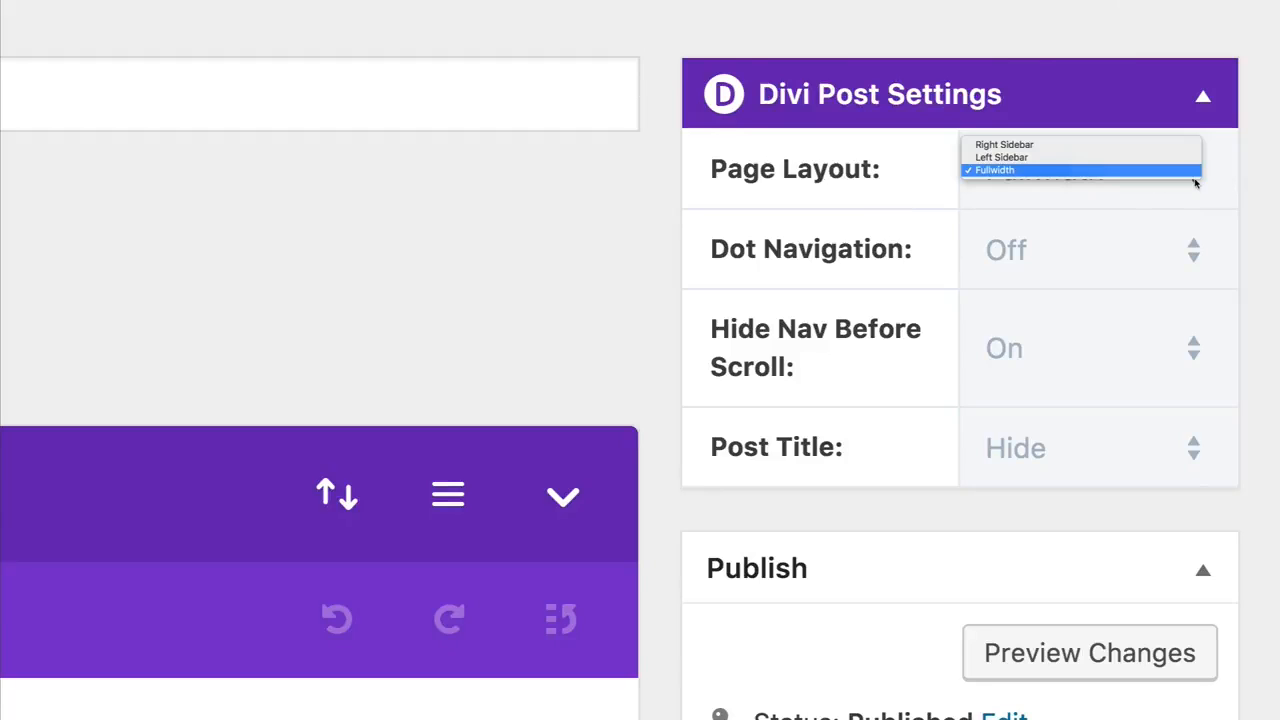
pyautogui.click(1014, 172)
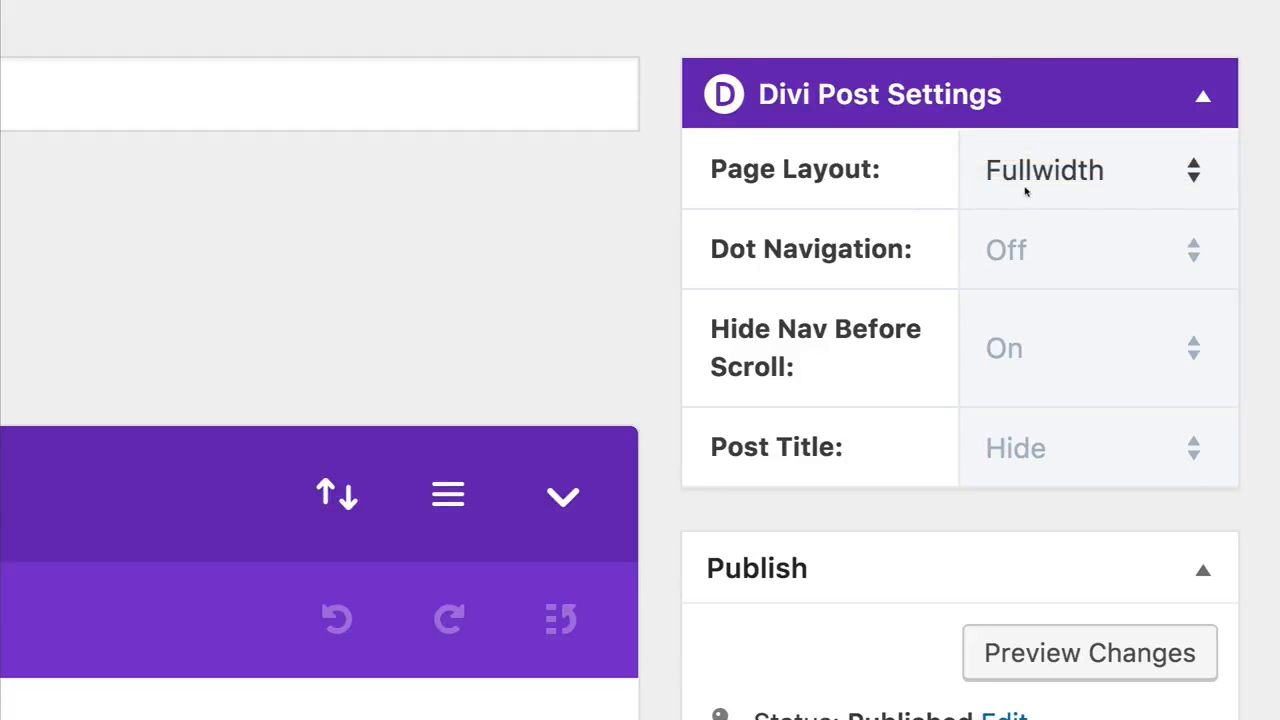
pyautogui.scroll(-1, 834, 270)
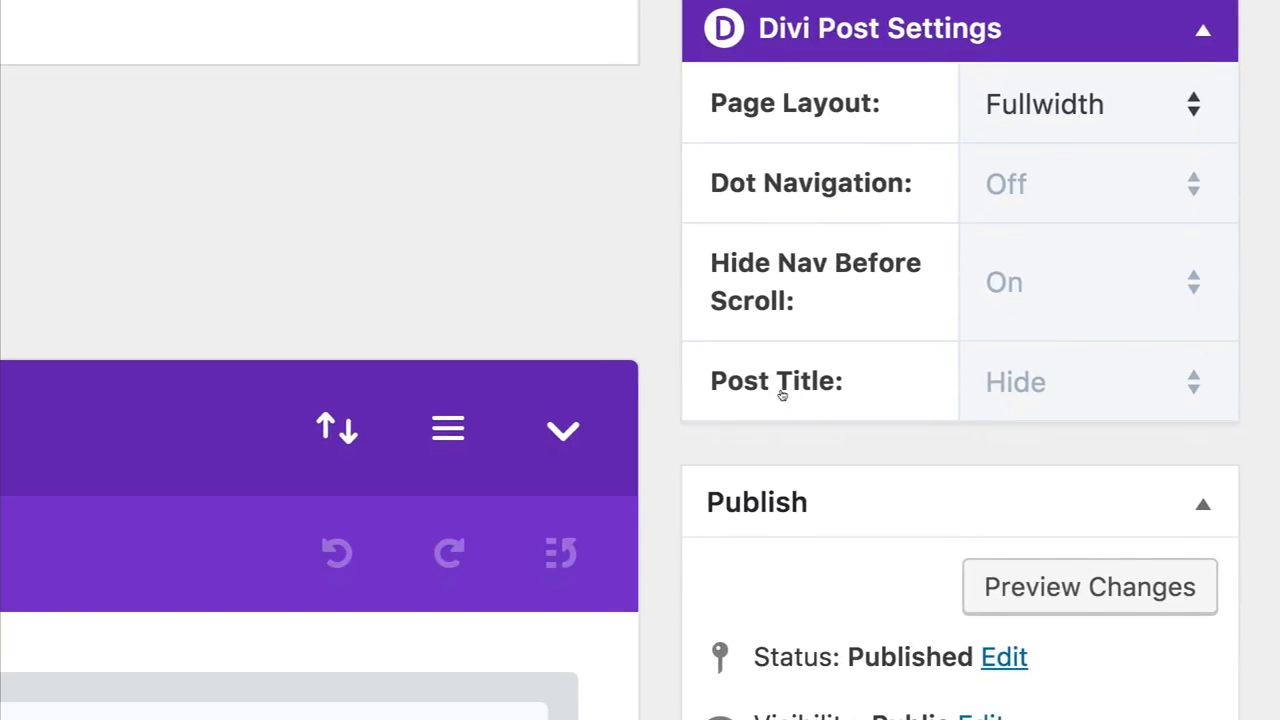
pyautogui.click(1185, 390)
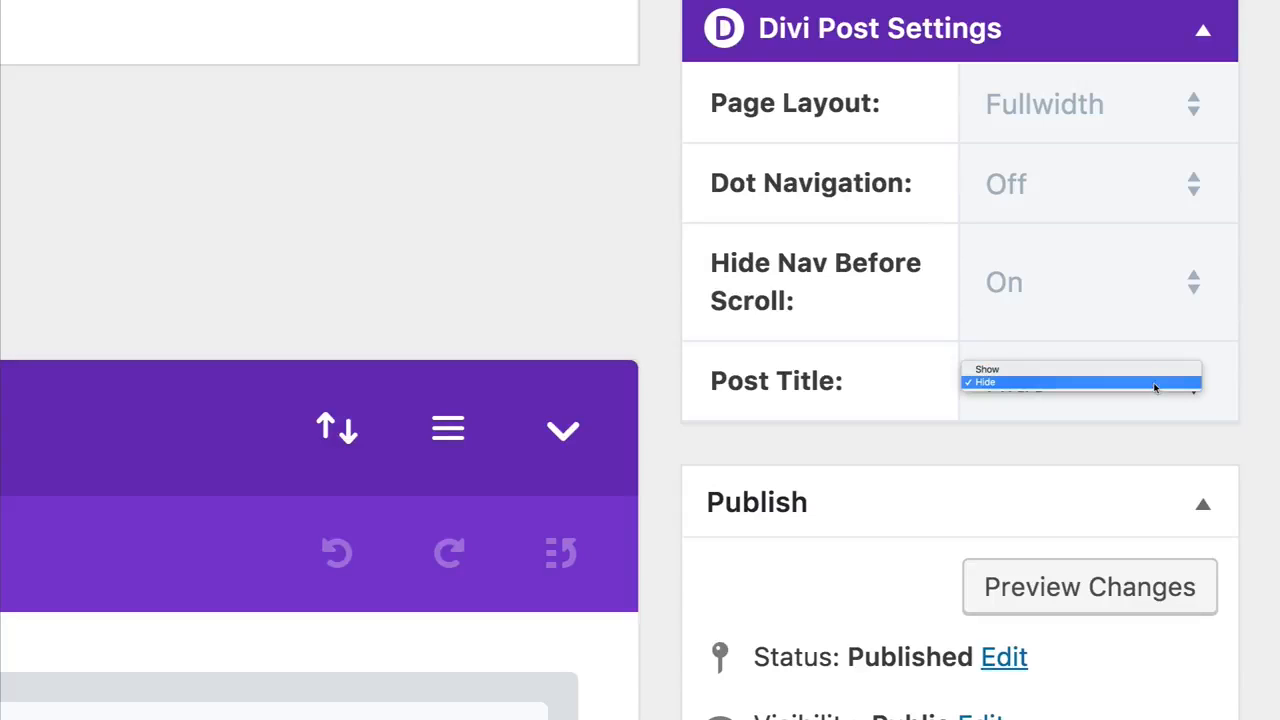
pyautogui.click(1149, 383)
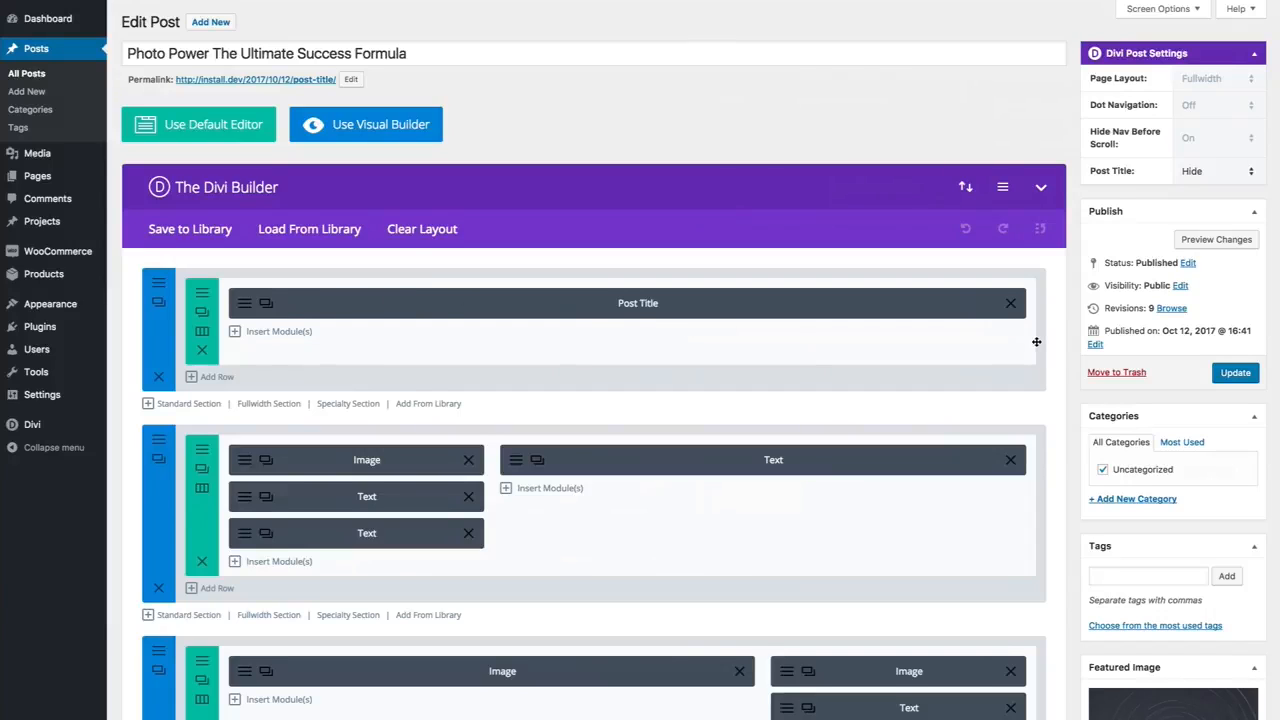
# Check the post's title and open the post in the Visual Builder.
pyautogui.scroll(-1, 1037, 342)
pyautogui.scroll(1, 1037, 342)
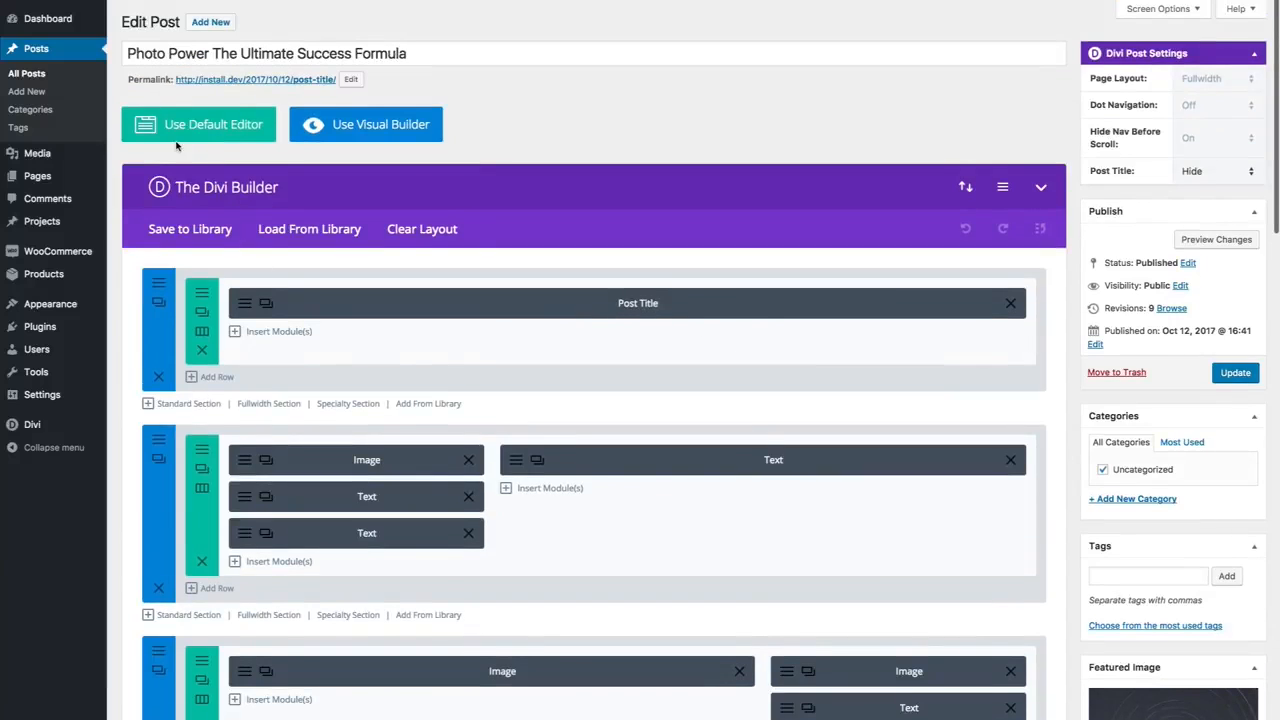
pyautogui.moveTo(411, 57); pyautogui.dragTo(111, 57)
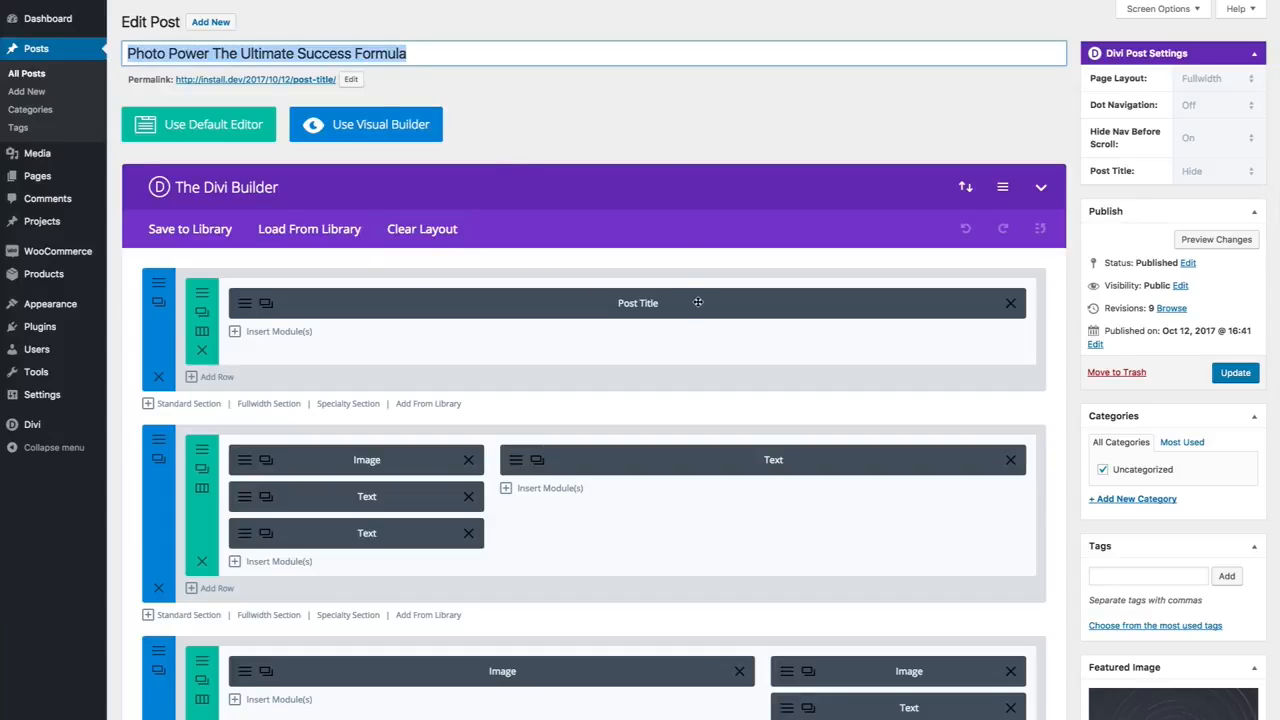
pyautogui.click(650, 148)
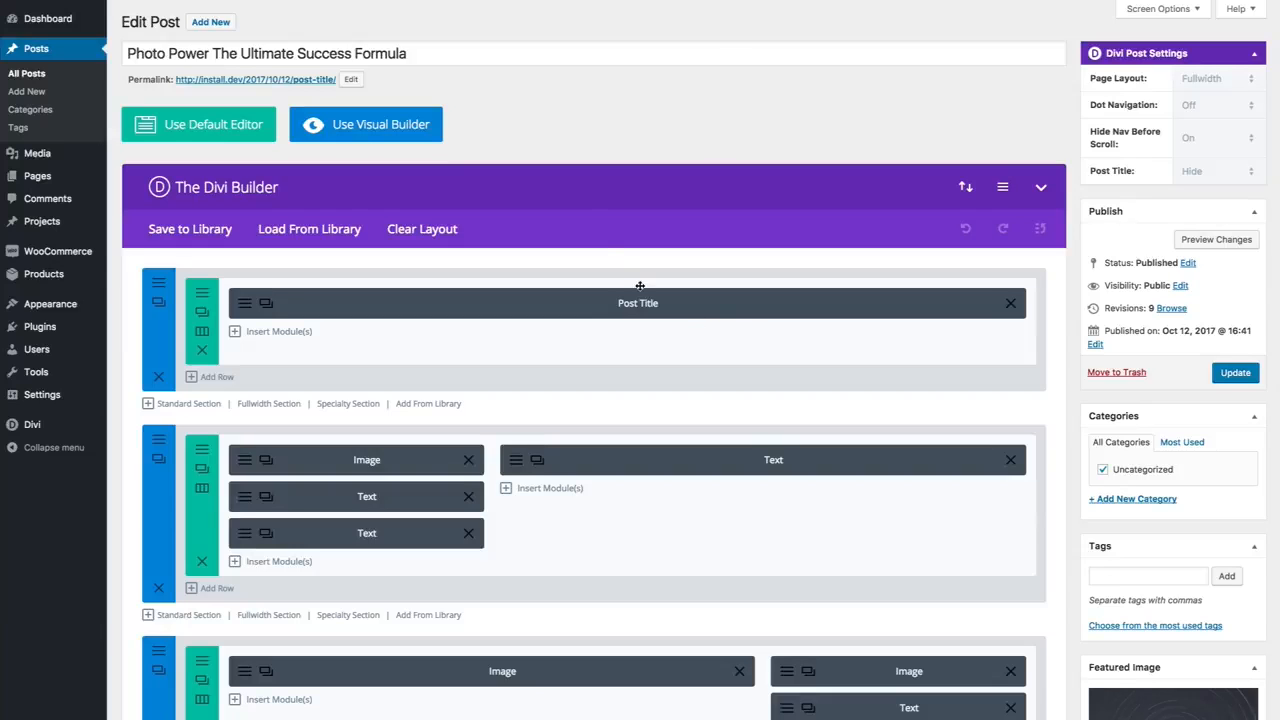
pyautogui.click(424, 140)
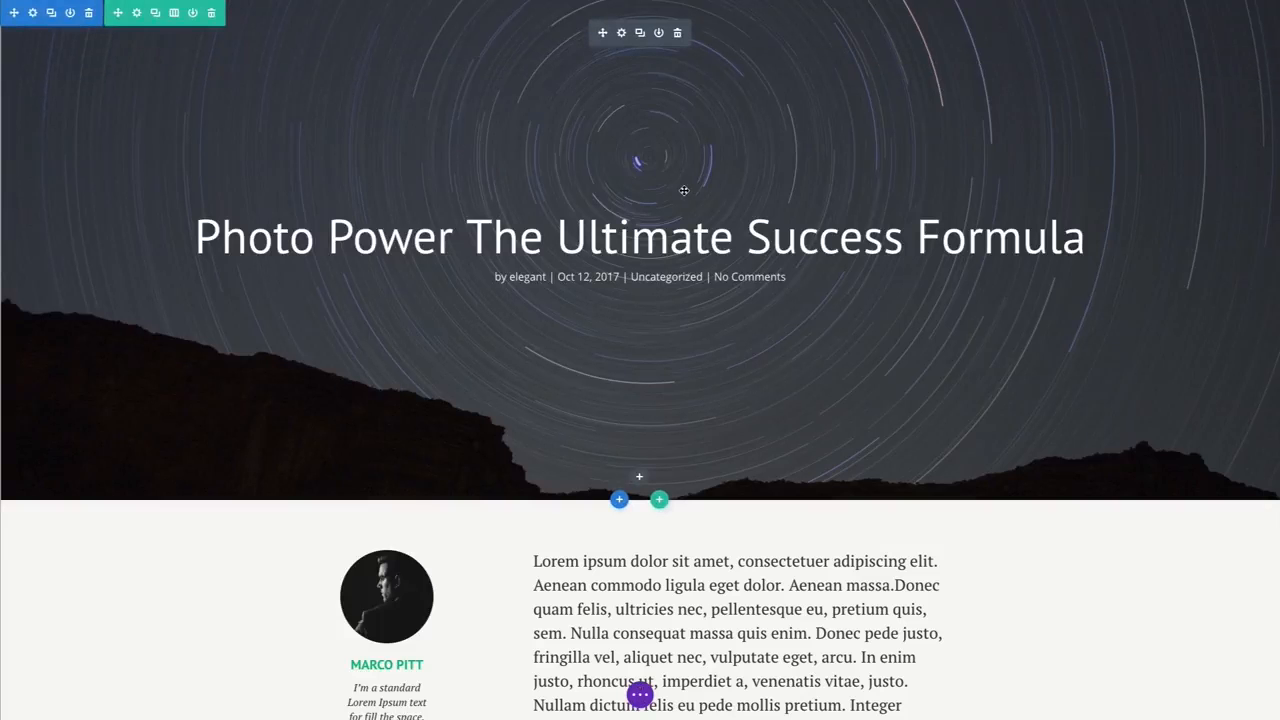
# Delete the existing Post Title module and the empty section that held it.
pyautogui.click(678, 33)
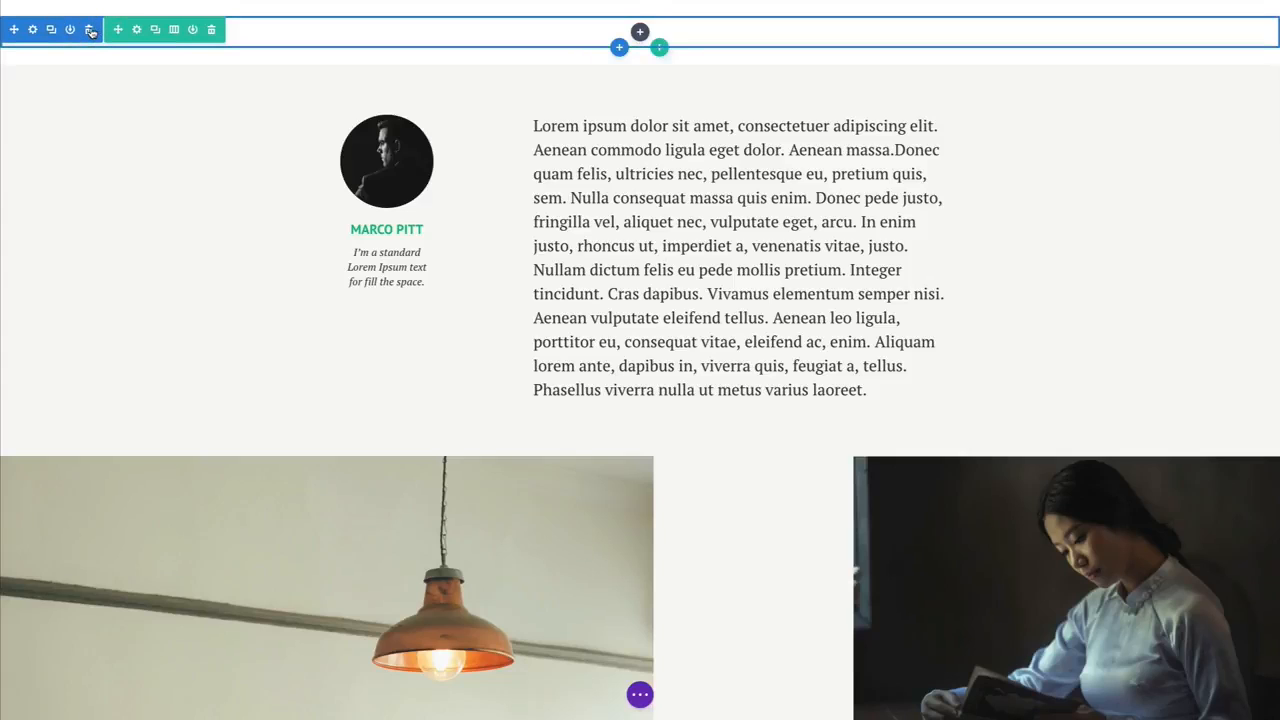
pyautogui.click(90, 31)
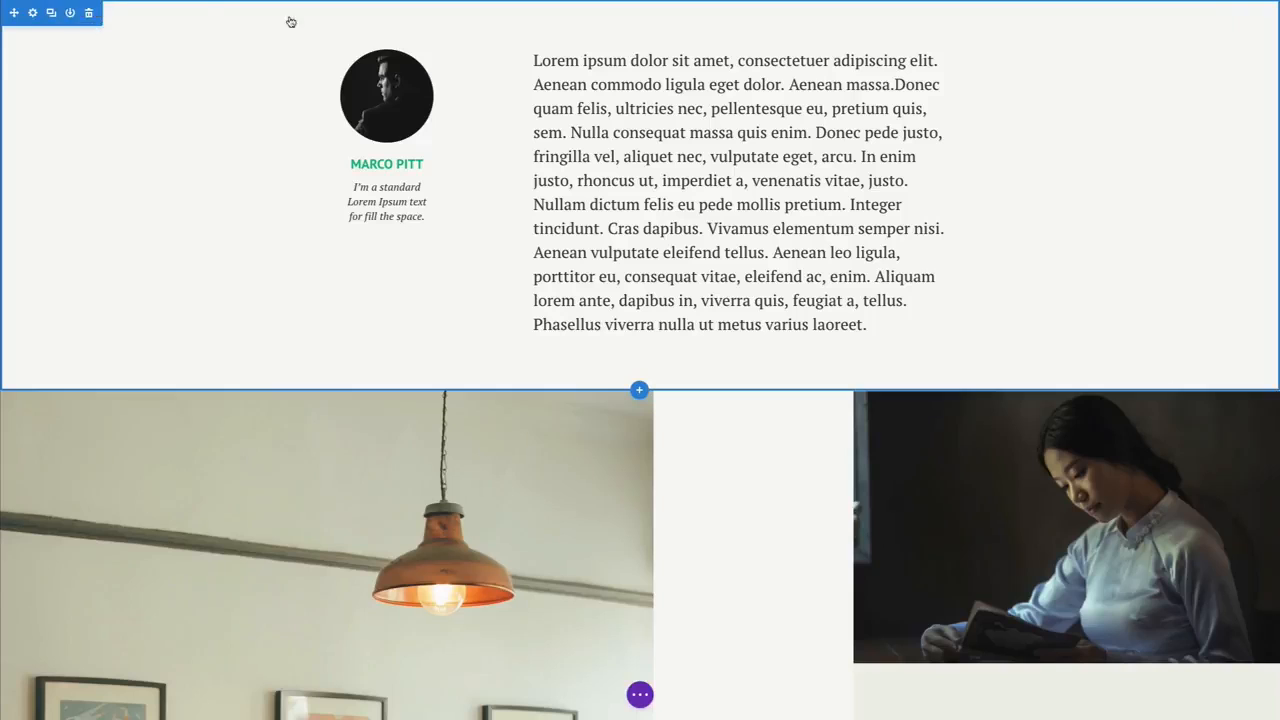
# Insert a regular section with a one-column row and a Post Title module below the author introduction section.
pyautogui.click(640, 392)
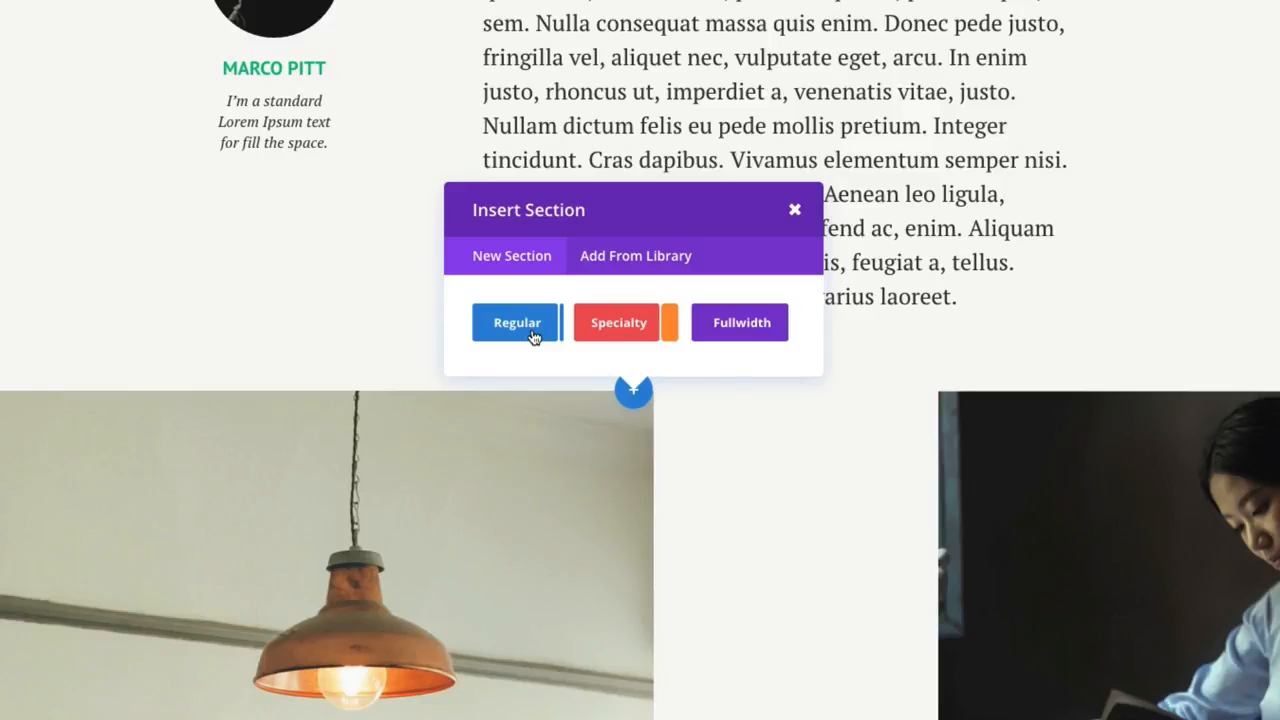
pyautogui.click(534, 337)
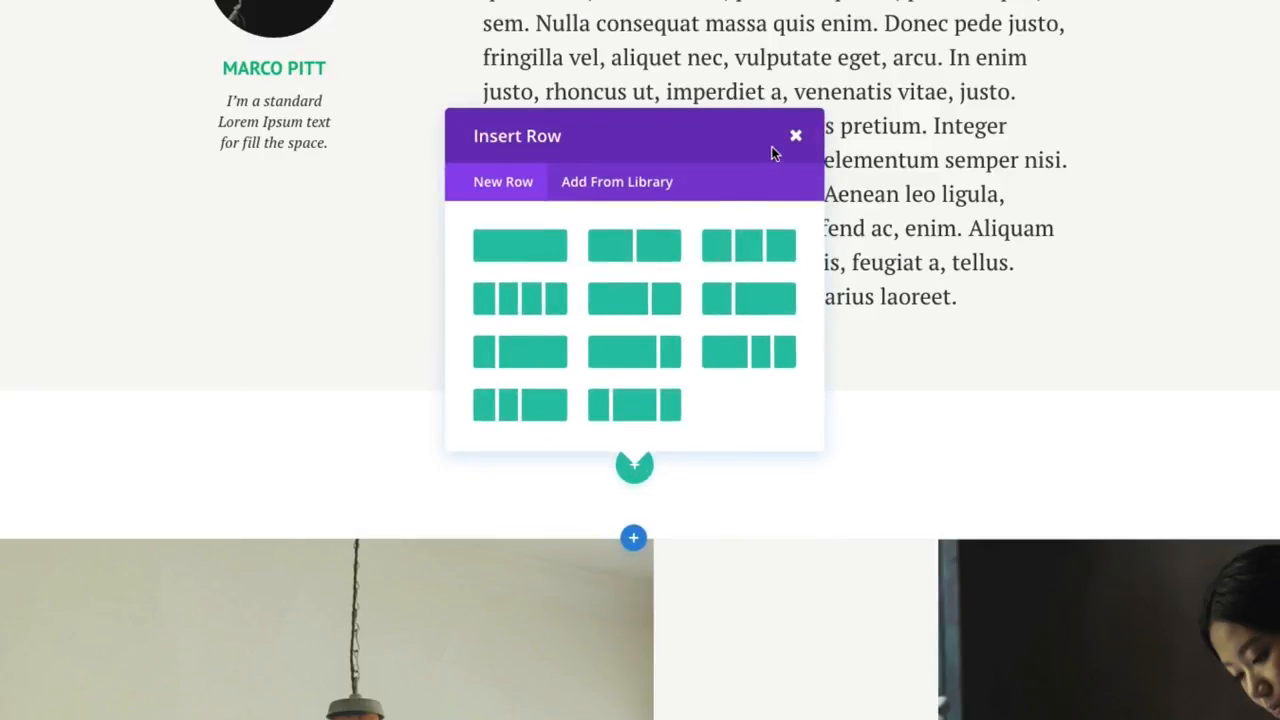
pyautogui.click(529, 249)
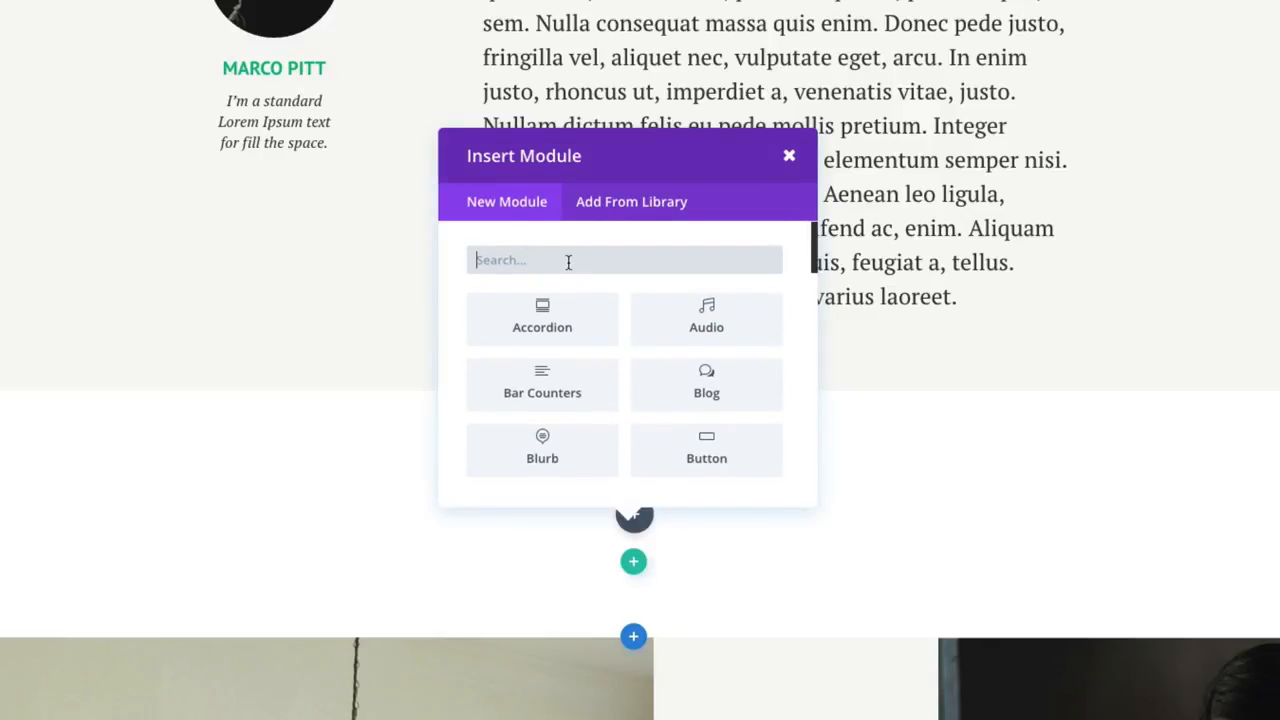
pyautogui.write('post')
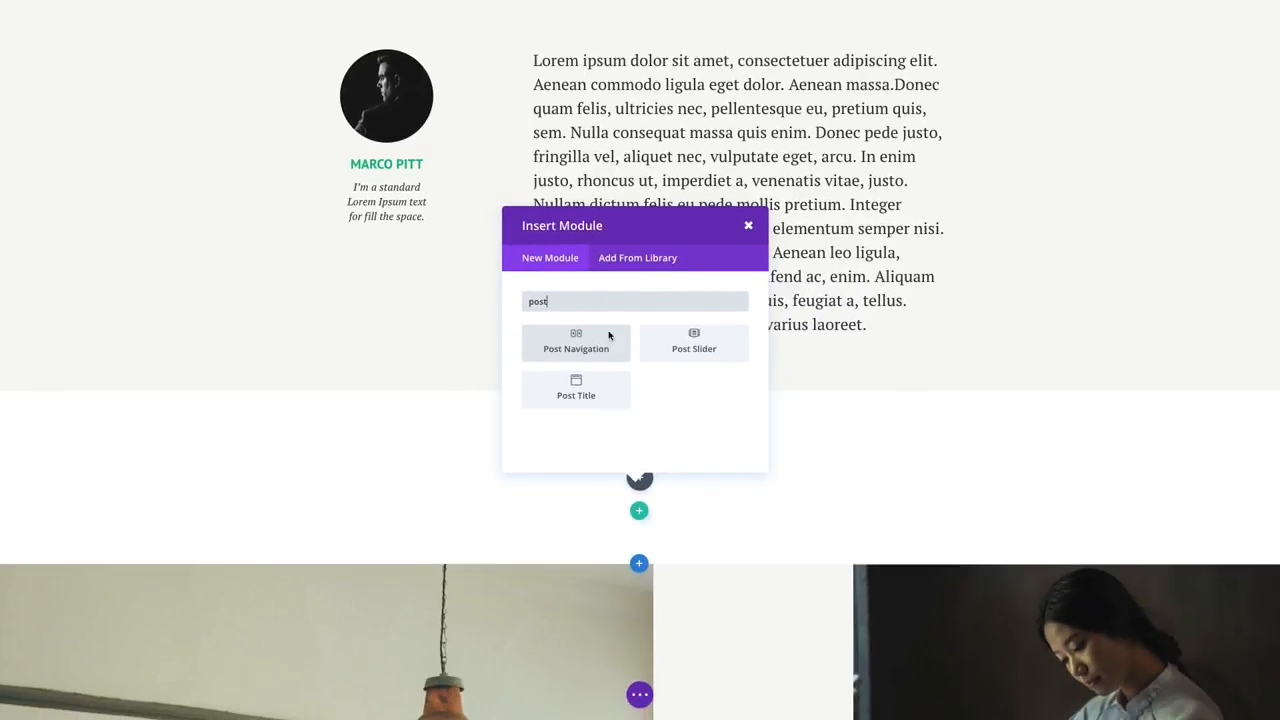
pyautogui.click(588, 390)
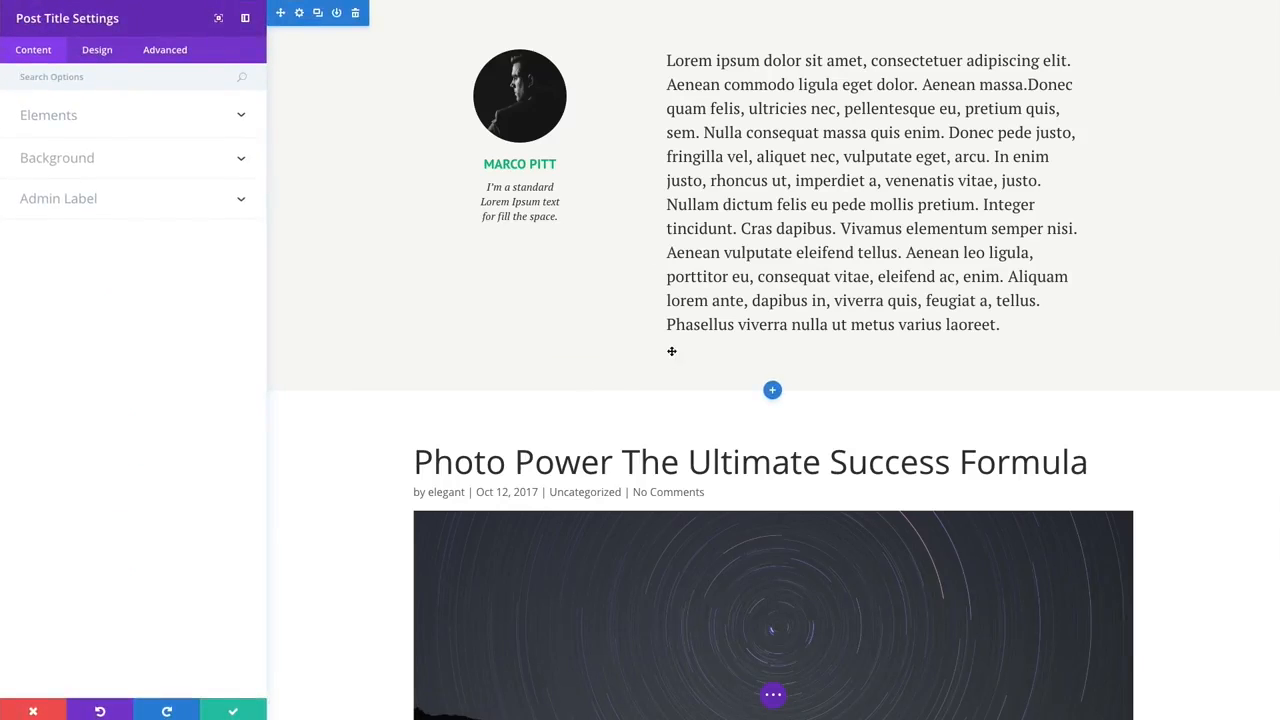
# Close the Post Title settings and move the new section to the very start of the post, above the author introduction.
pyautogui.scroll(-4, 1013, 440)
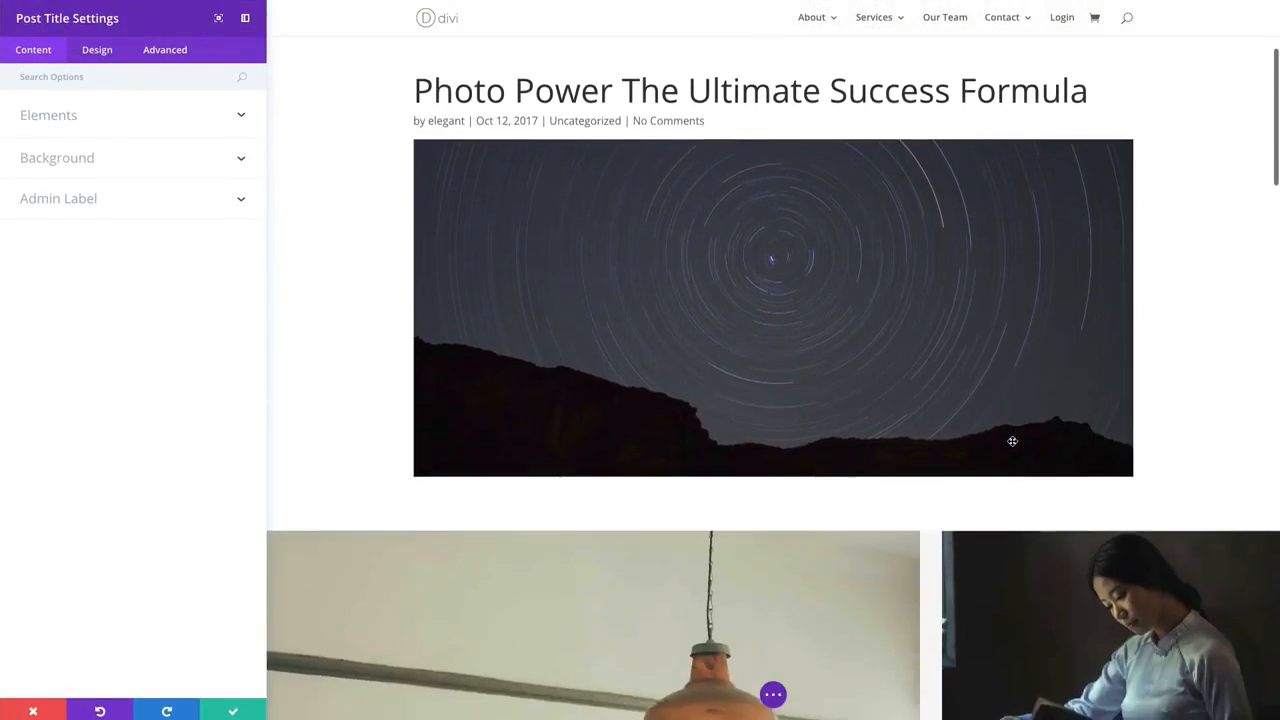
pyautogui.scroll(1, 1012, 441)
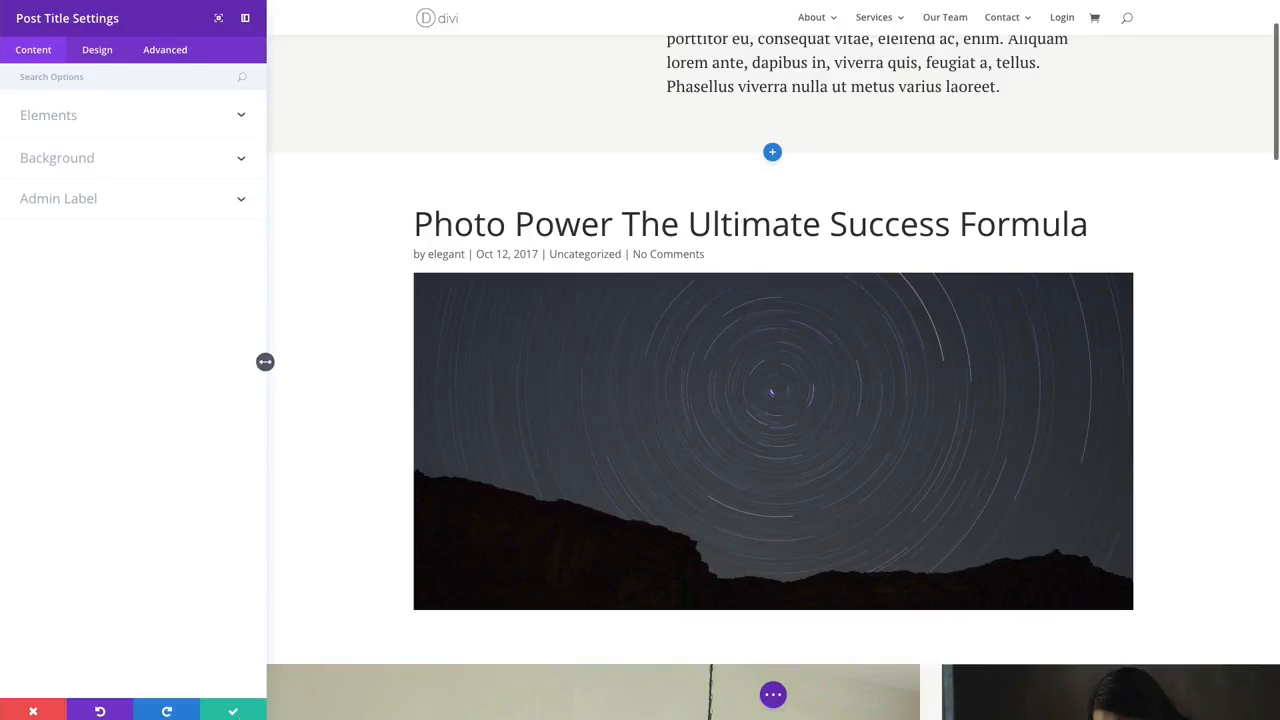
pyautogui.click(33, 712)
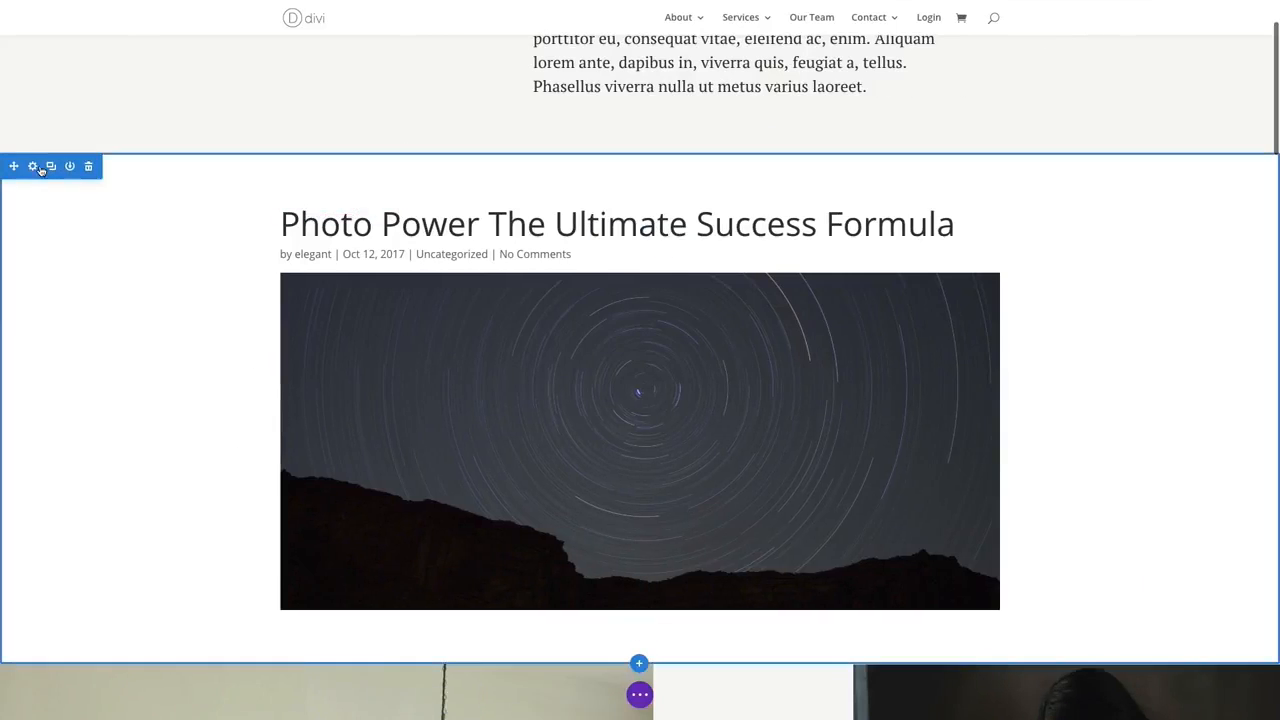
pyautogui.moveTo(21, 105); pyautogui.dragTo(212, 8)
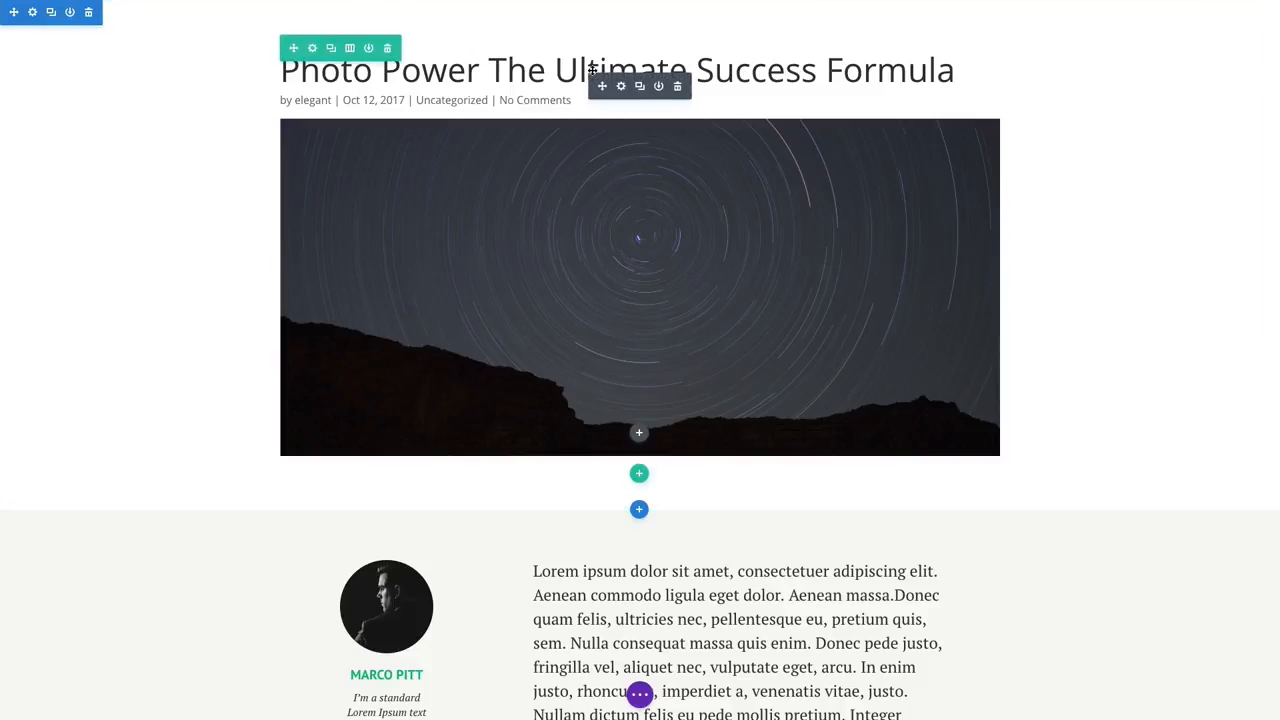
# Open the Post Title module's settings and show its element display options.
pyautogui.click(622, 88)
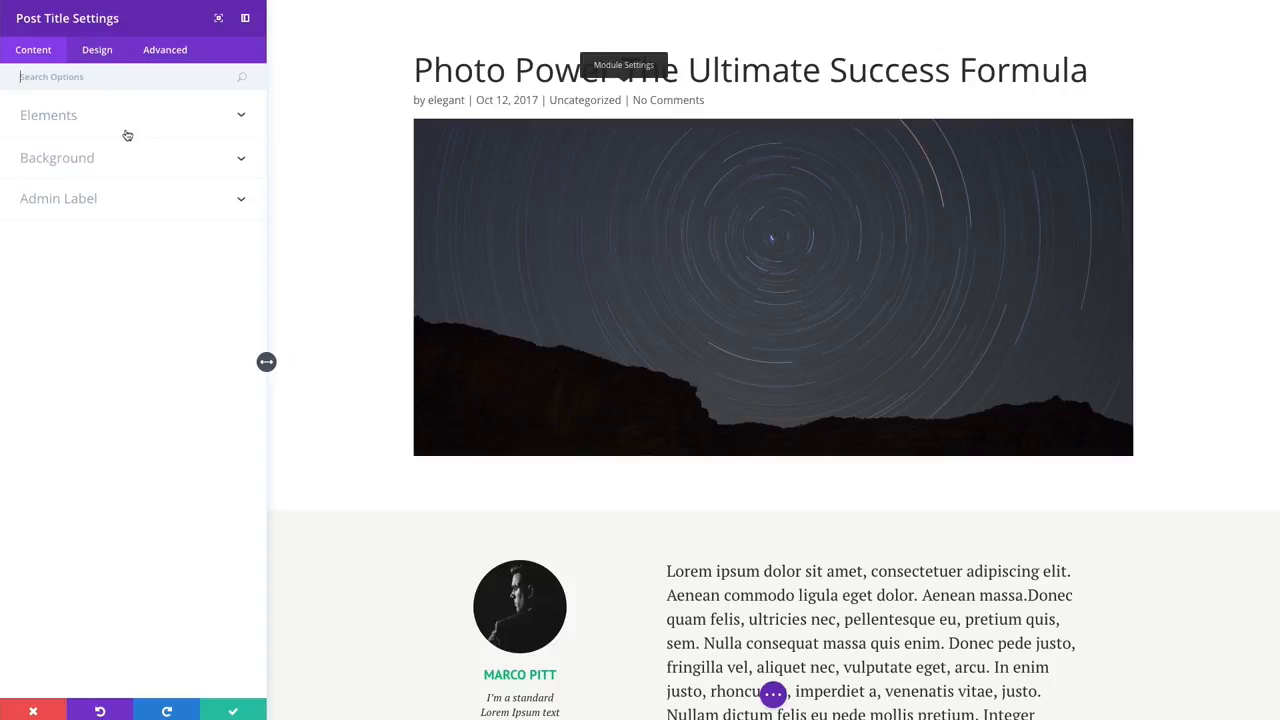
pyautogui.click(56, 117)
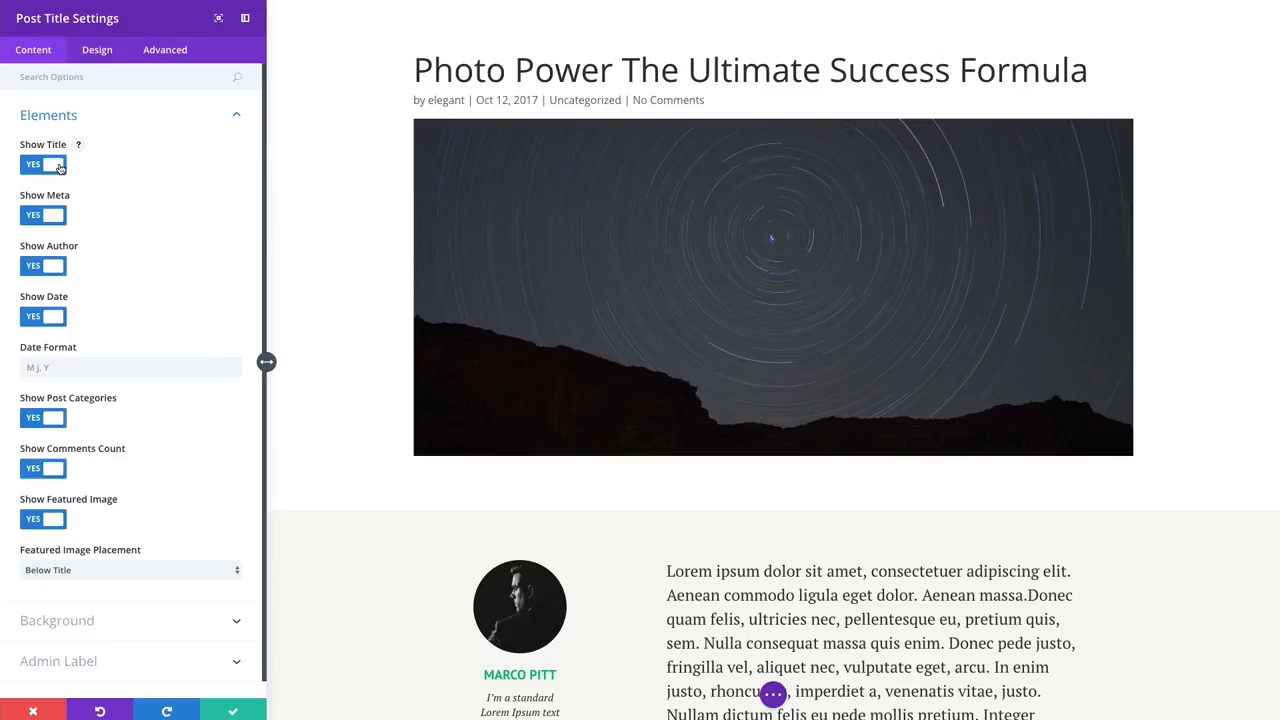
# Preview the header with the title, the meta line and the author each hidden in turn, restoring each one.
pyautogui.click(59, 167)
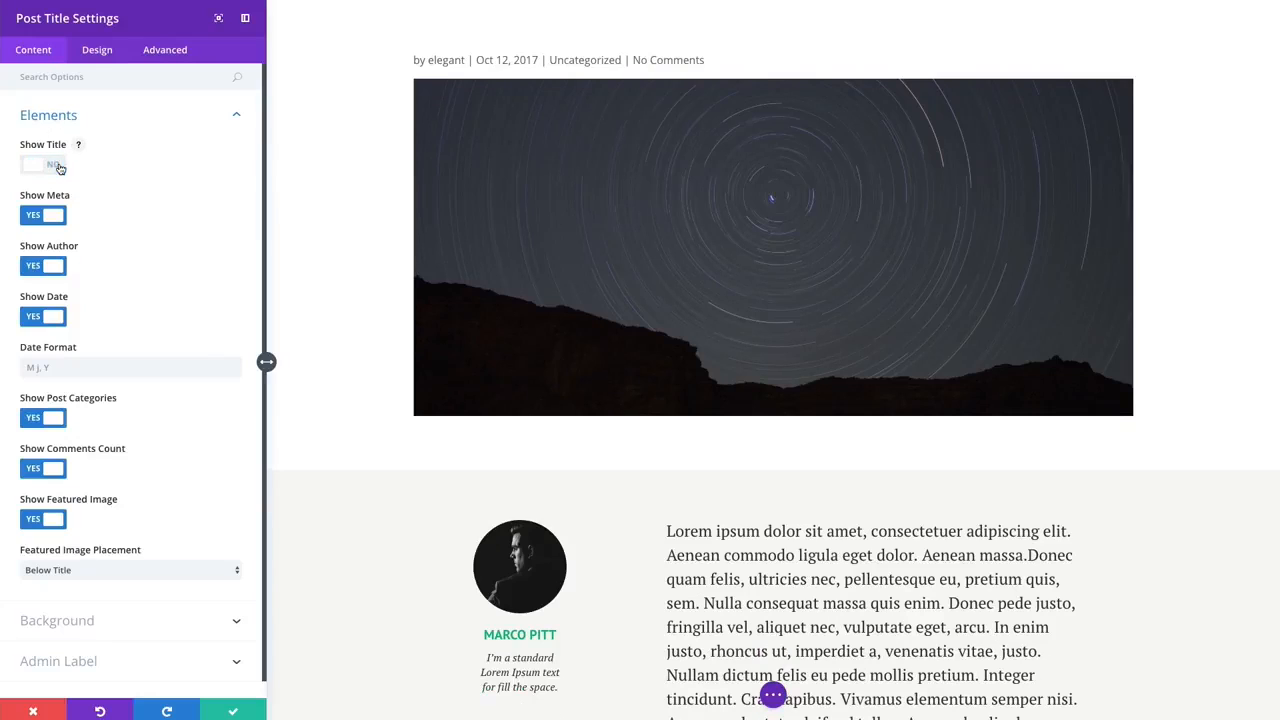
pyautogui.click(59, 167)
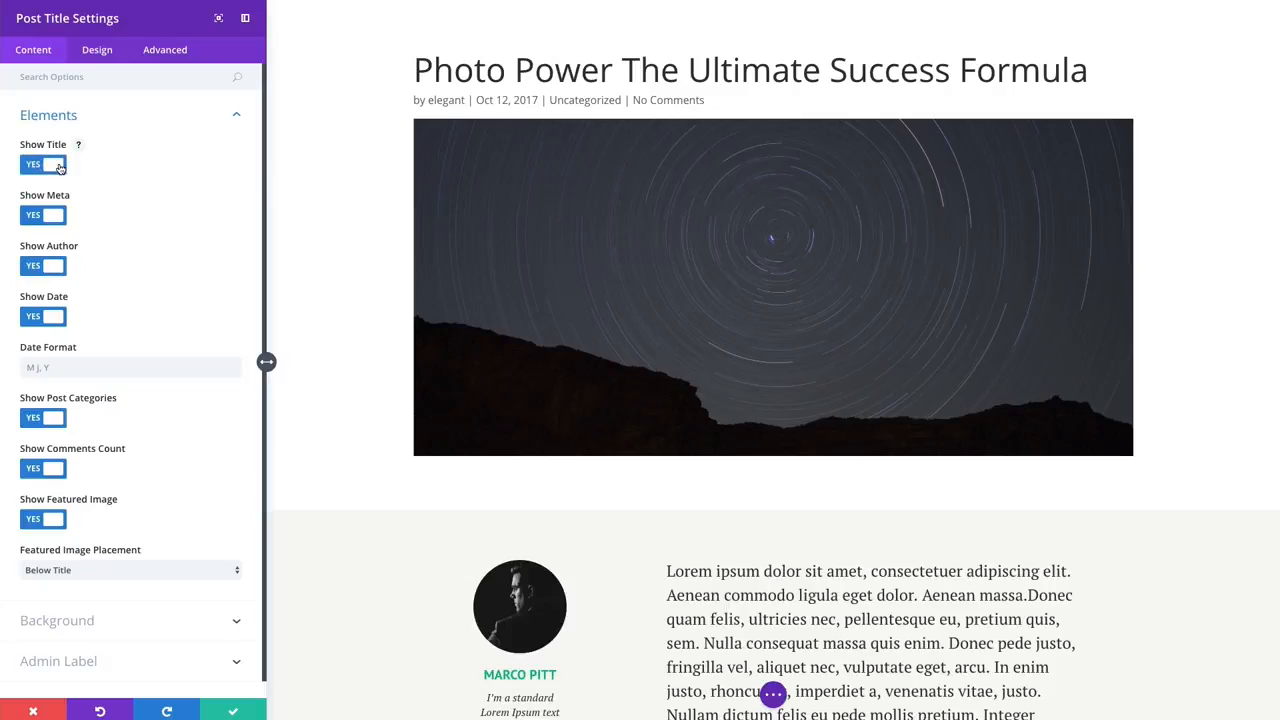
pyautogui.click(55, 217)
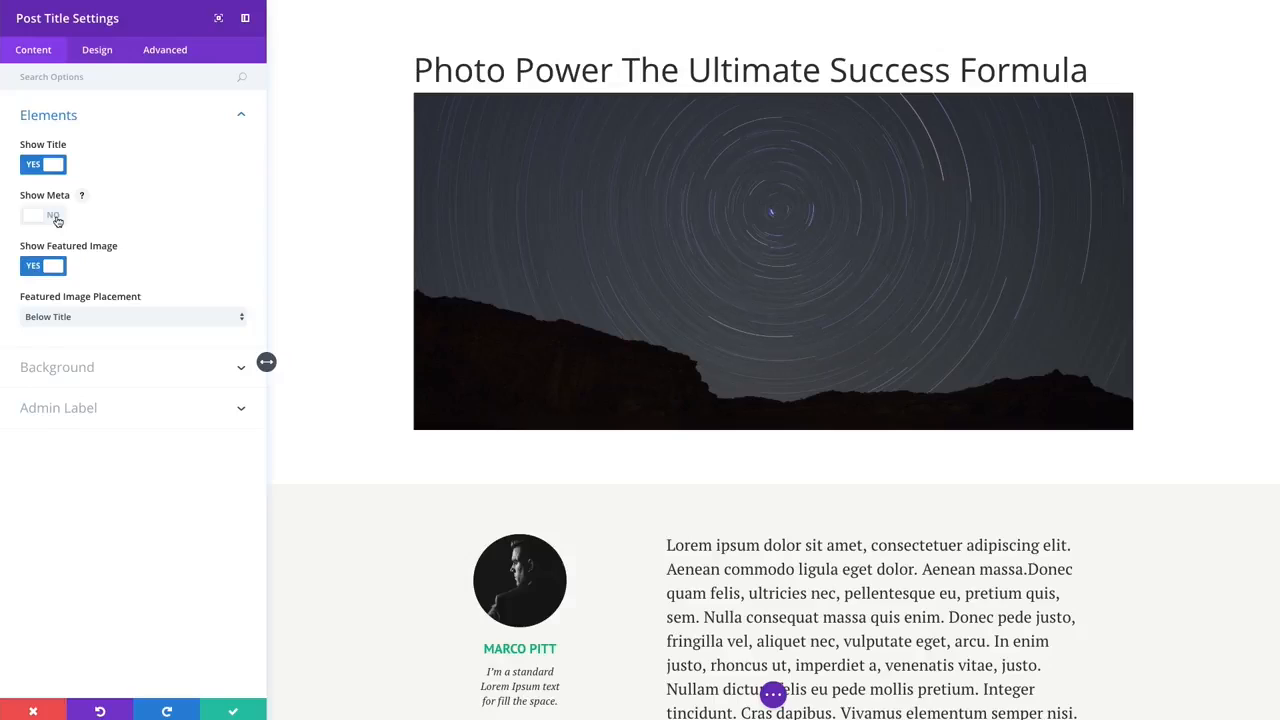
pyautogui.click(57, 218)
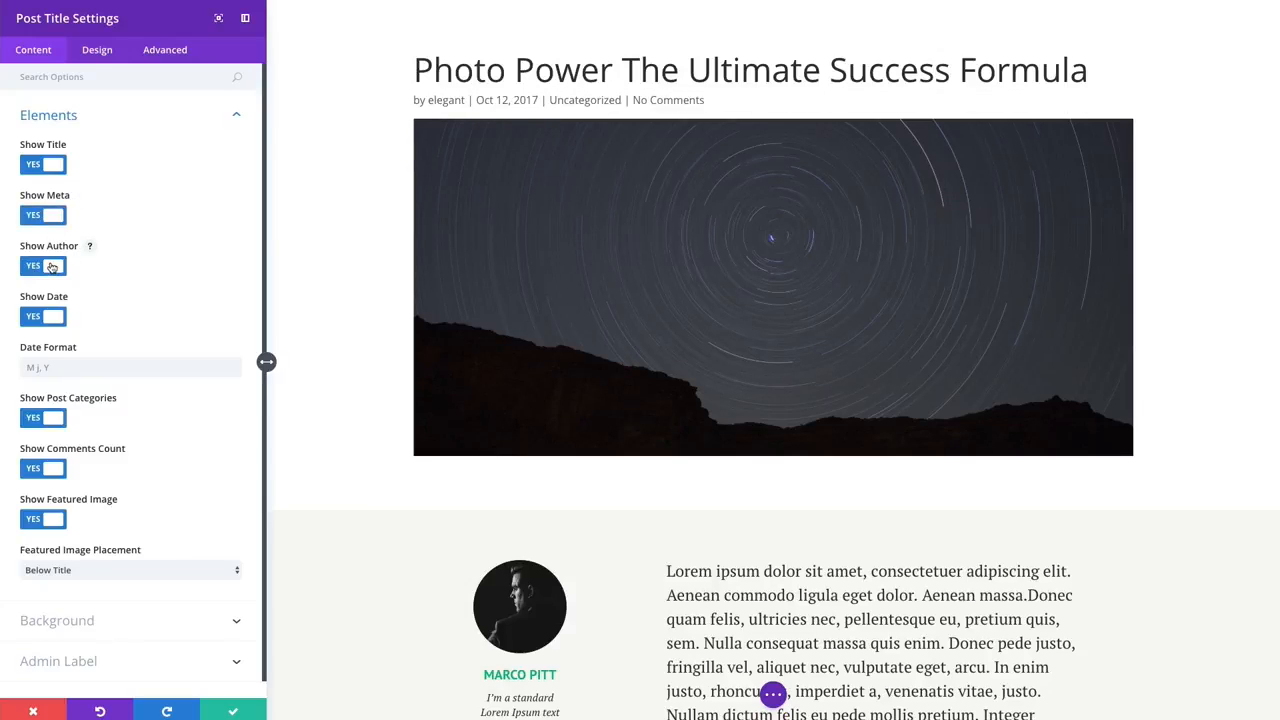
pyautogui.click(54, 267)
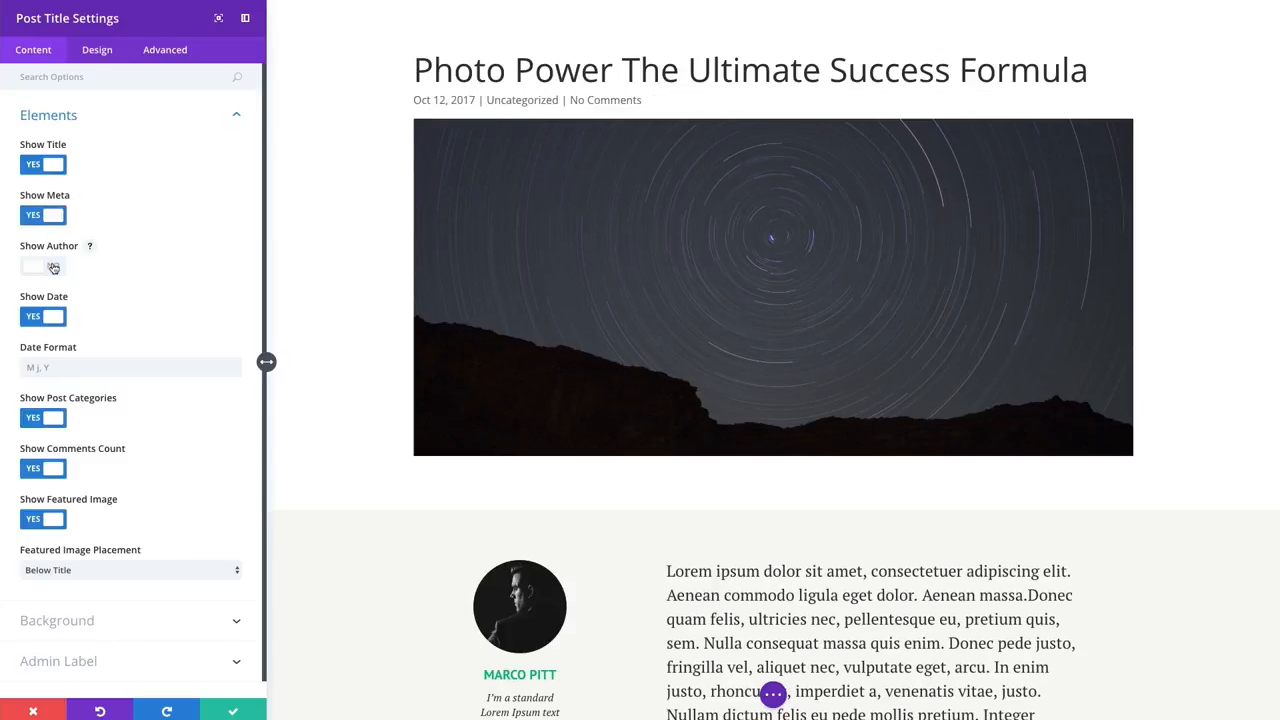
pyautogui.click(54, 267)
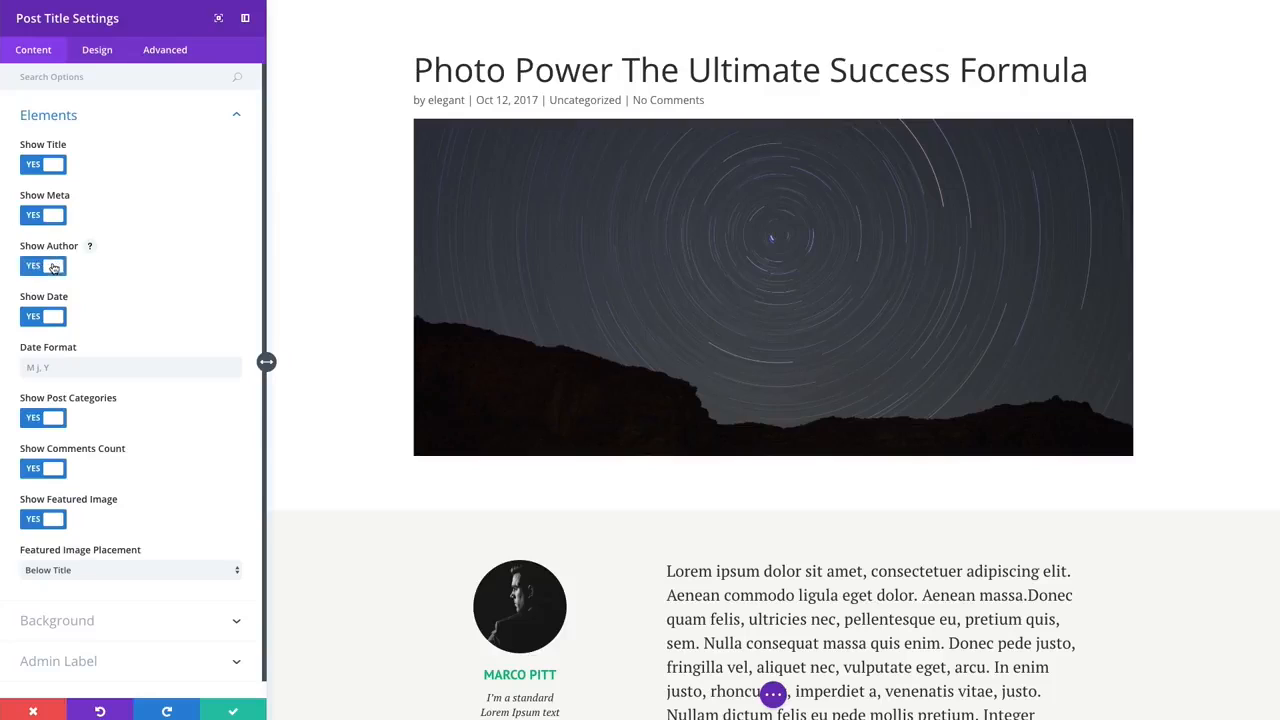
# Preview the header with the date, the comments count and the featured image each hidden in turn, restoring each one.
pyautogui.click(56, 322)
pyautogui.click(56, 318)
pyautogui.scroll(-1, 55, 369)
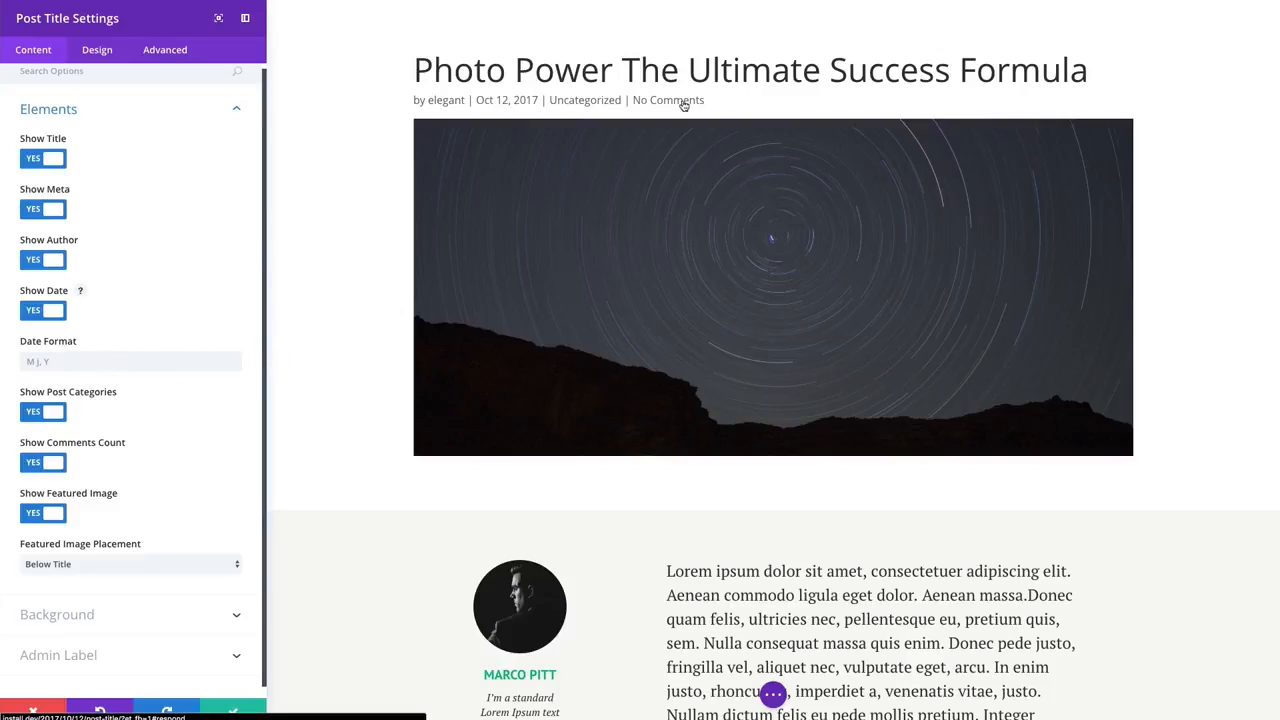
pyautogui.click(54, 464)
pyautogui.click(54, 464)
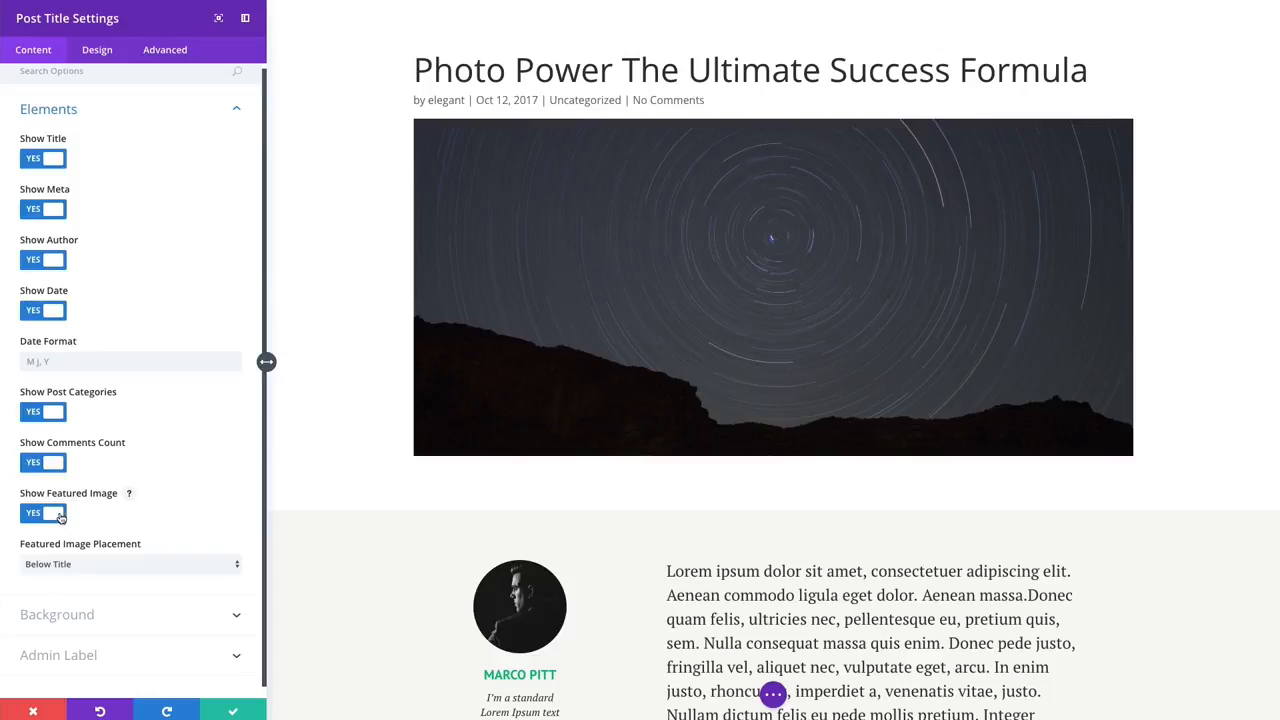
pyautogui.click(58, 515)
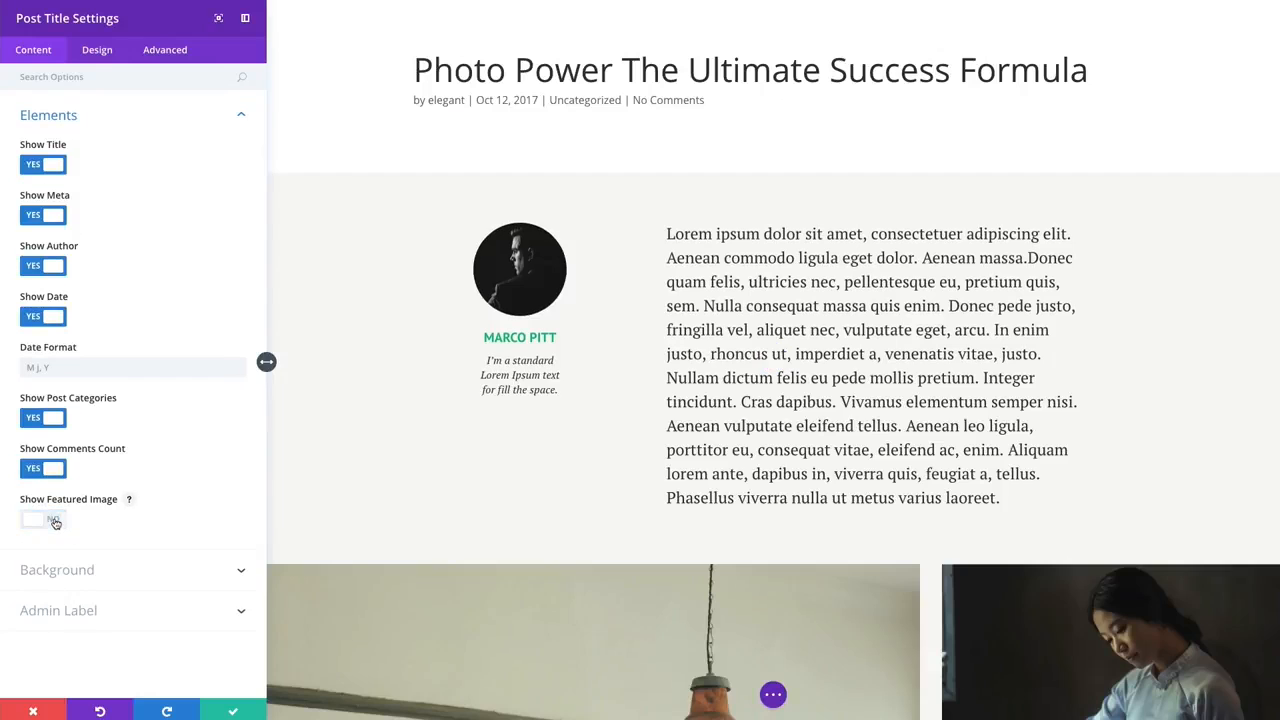
pyautogui.click(55, 521)
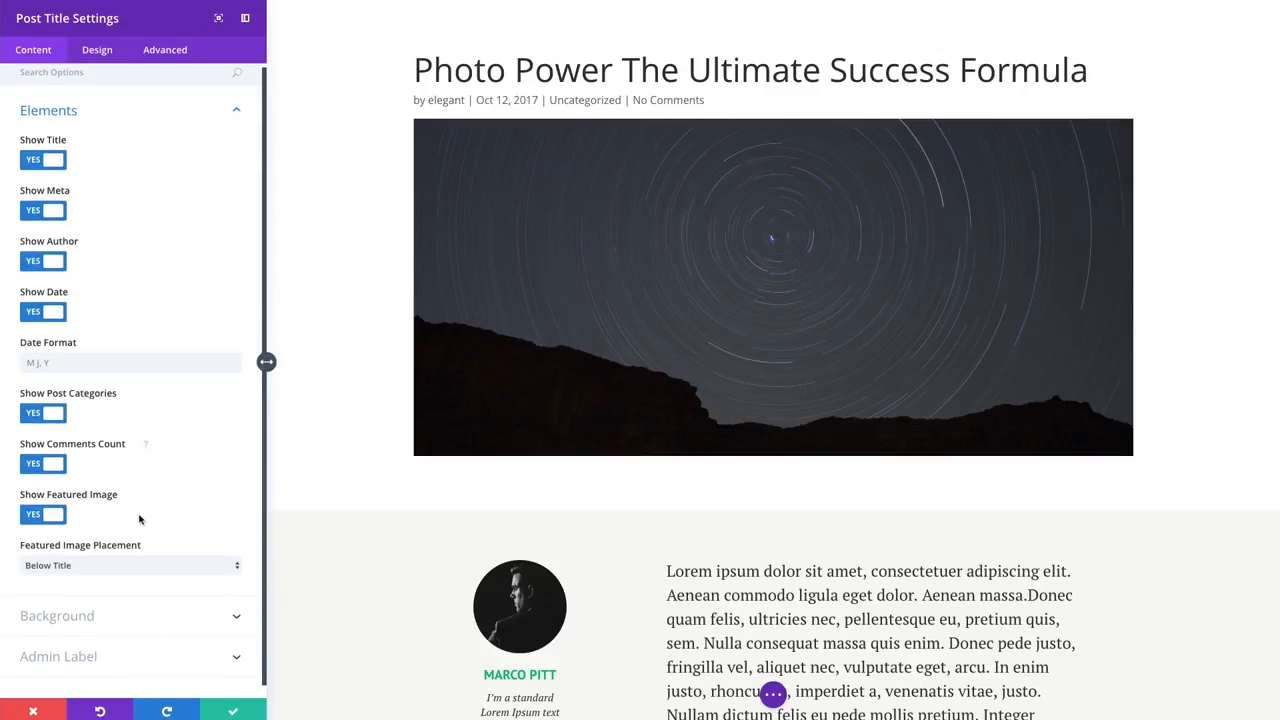
# Try setting the featured image placement to Above Title.
pyautogui.click(86, 566)
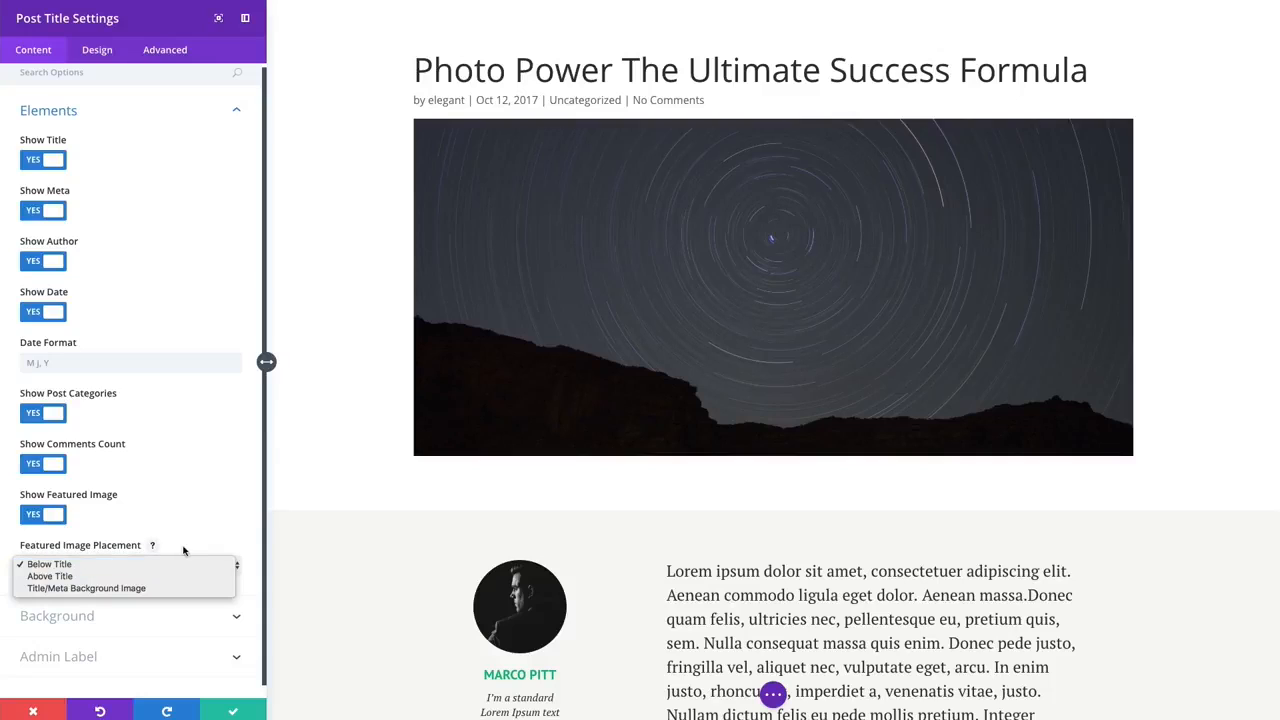
pyautogui.click(75, 578)
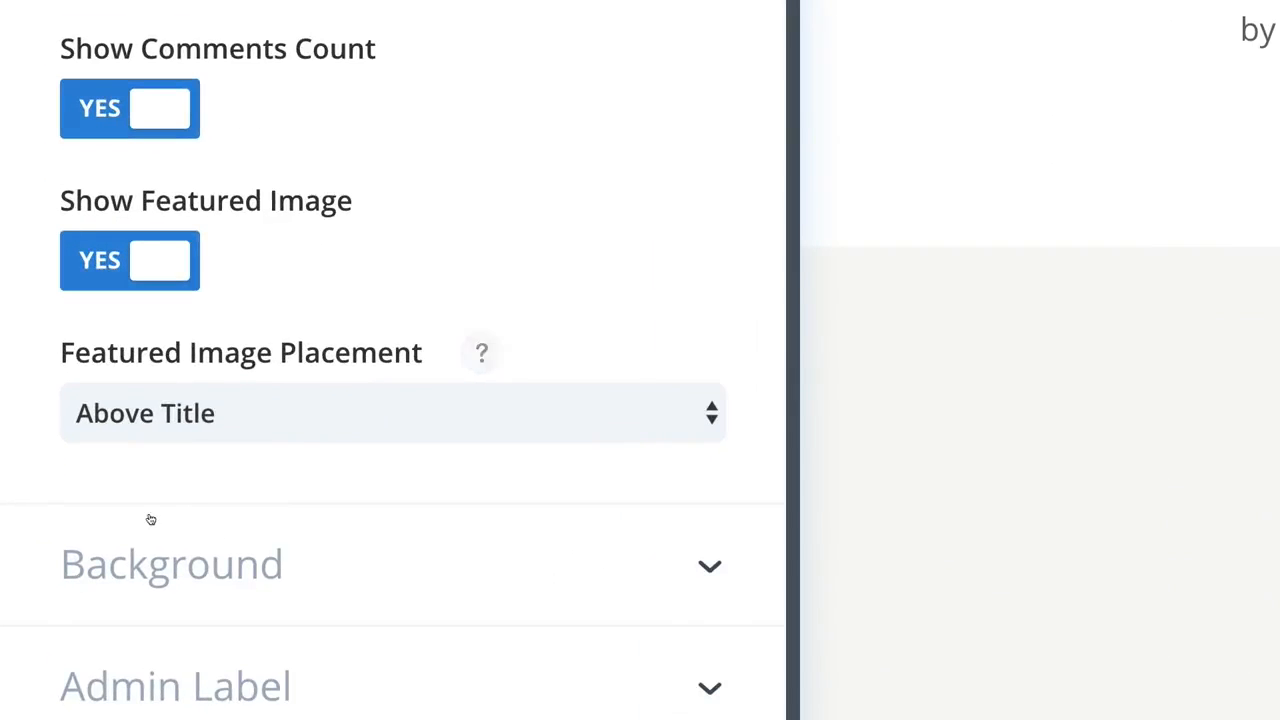
pyautogui.click(287, 438)
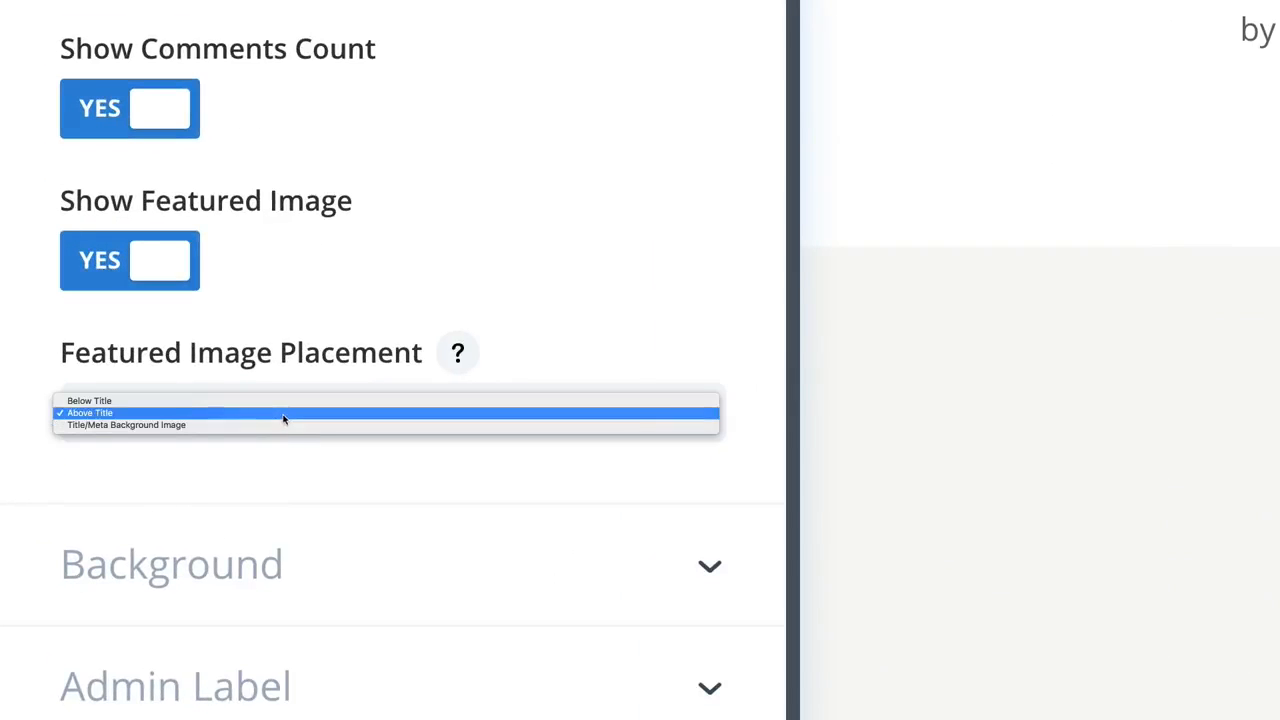
pyautogui.click(286, 415)
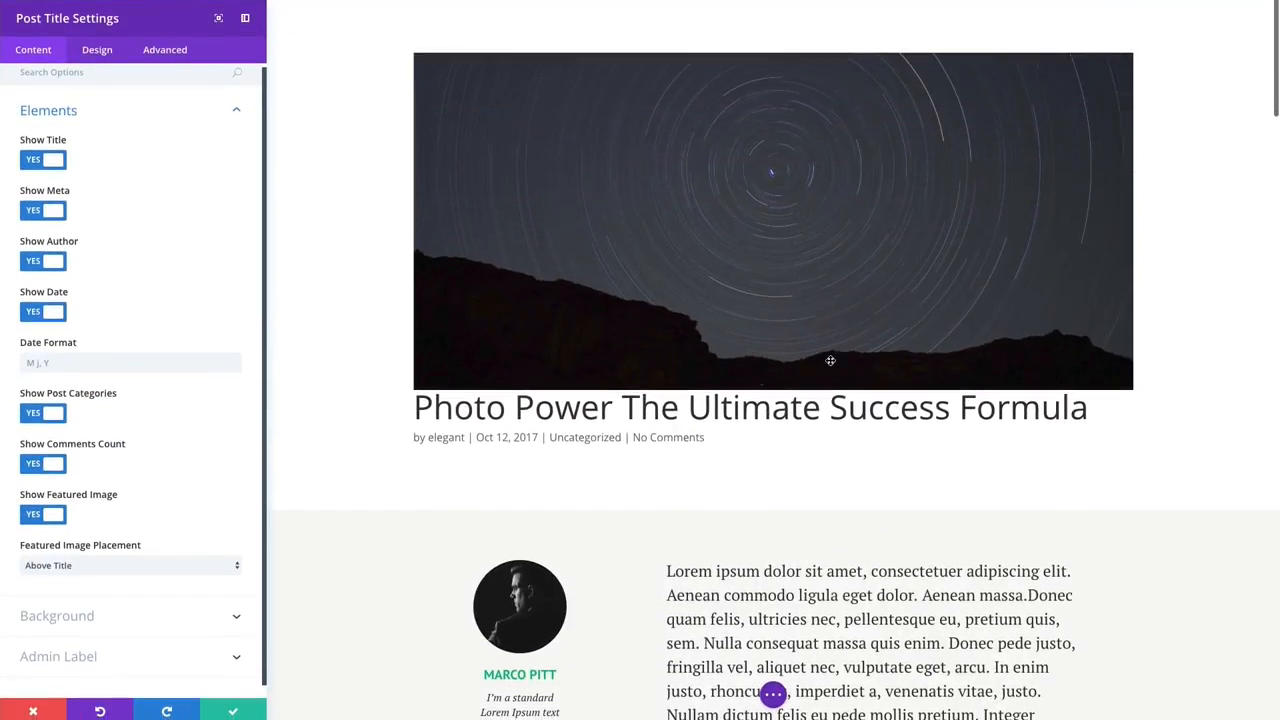
# Set the featured image placement to Title/Meta Background Image and look at the module's background options.
pyautogui.click(145, 572)
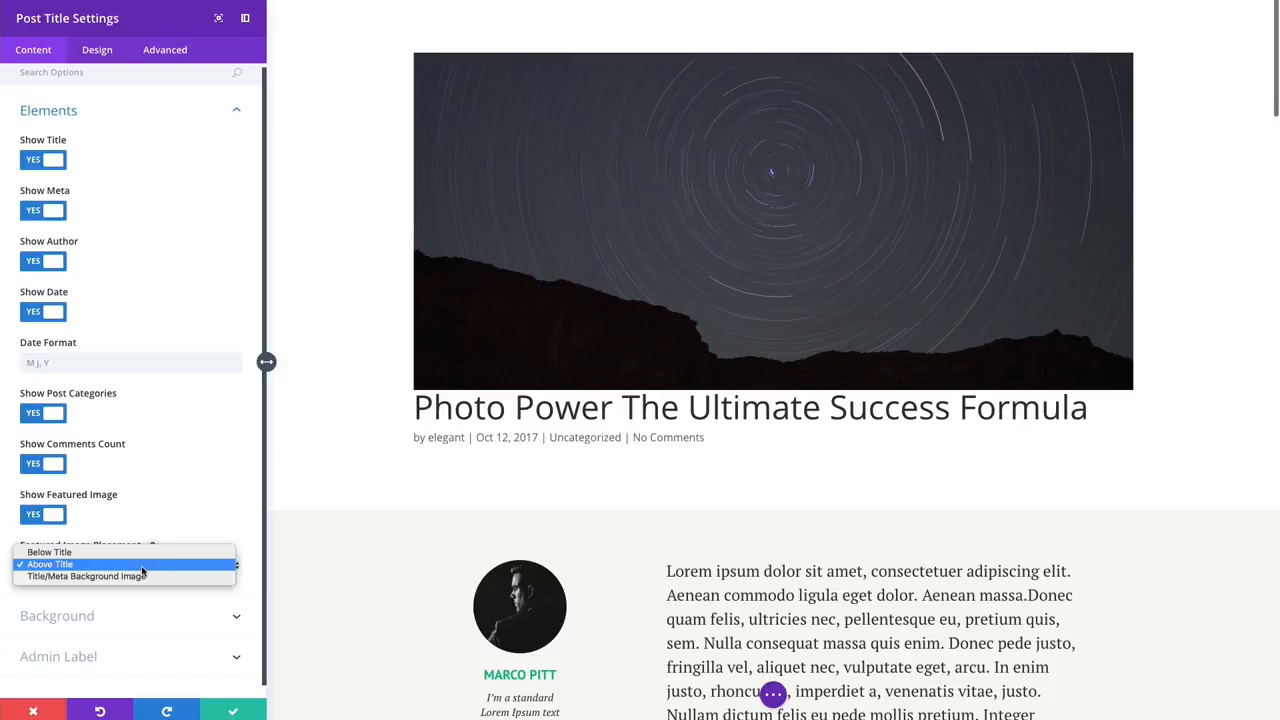
pyautogui.click(120, 580)
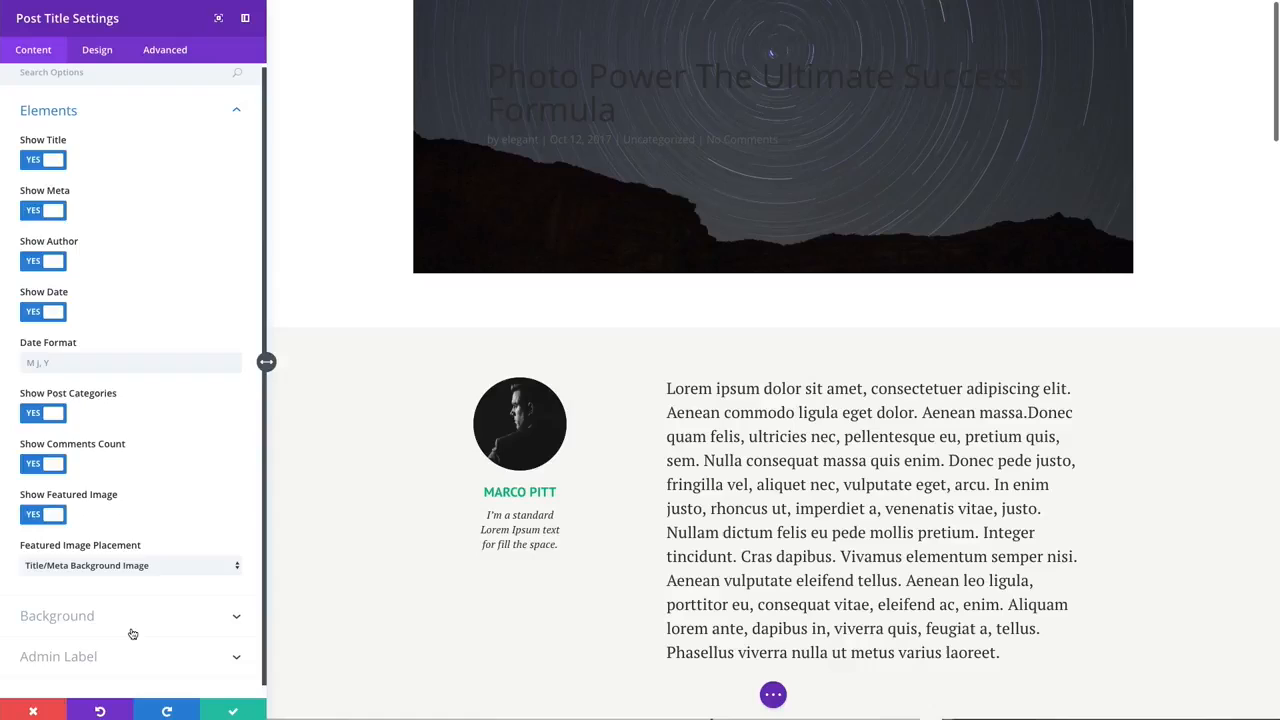
pyautogui.click(158, 607)
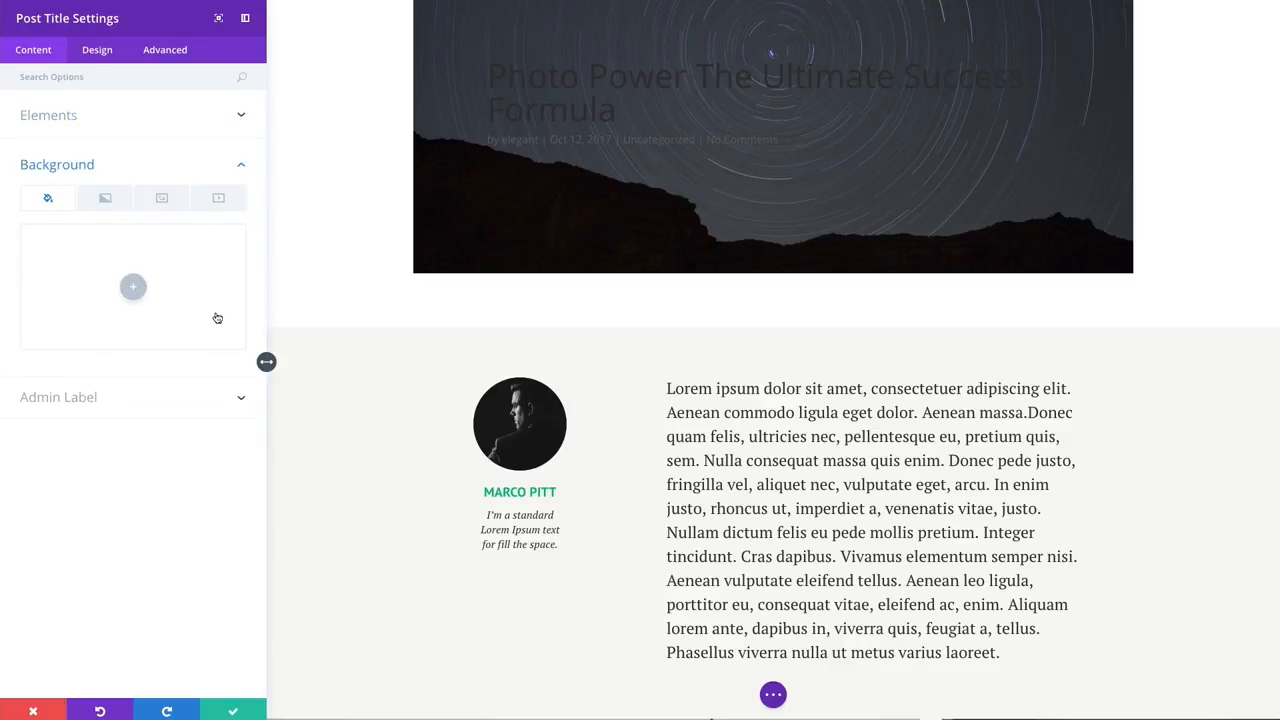
pyautogui.scroll(2, 329, 325)
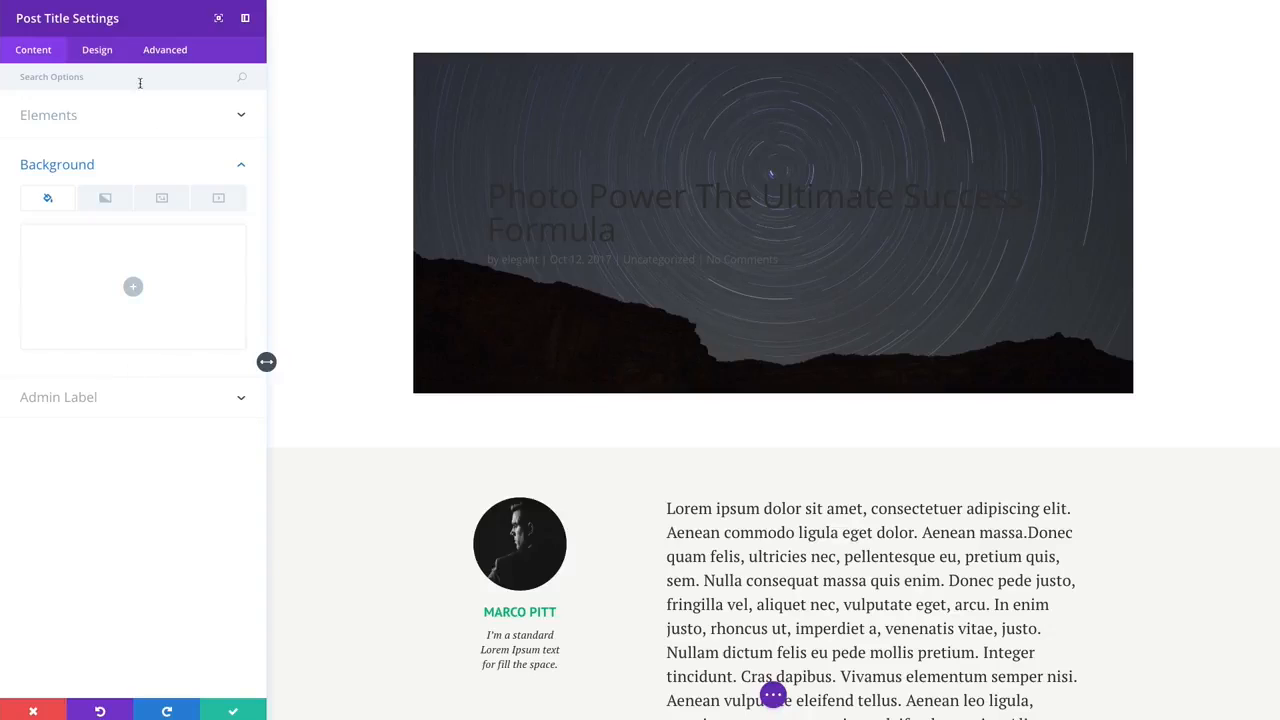
# Set the Post Title module's text color to Light in its design settings.
pyautogui.click(100, 52)
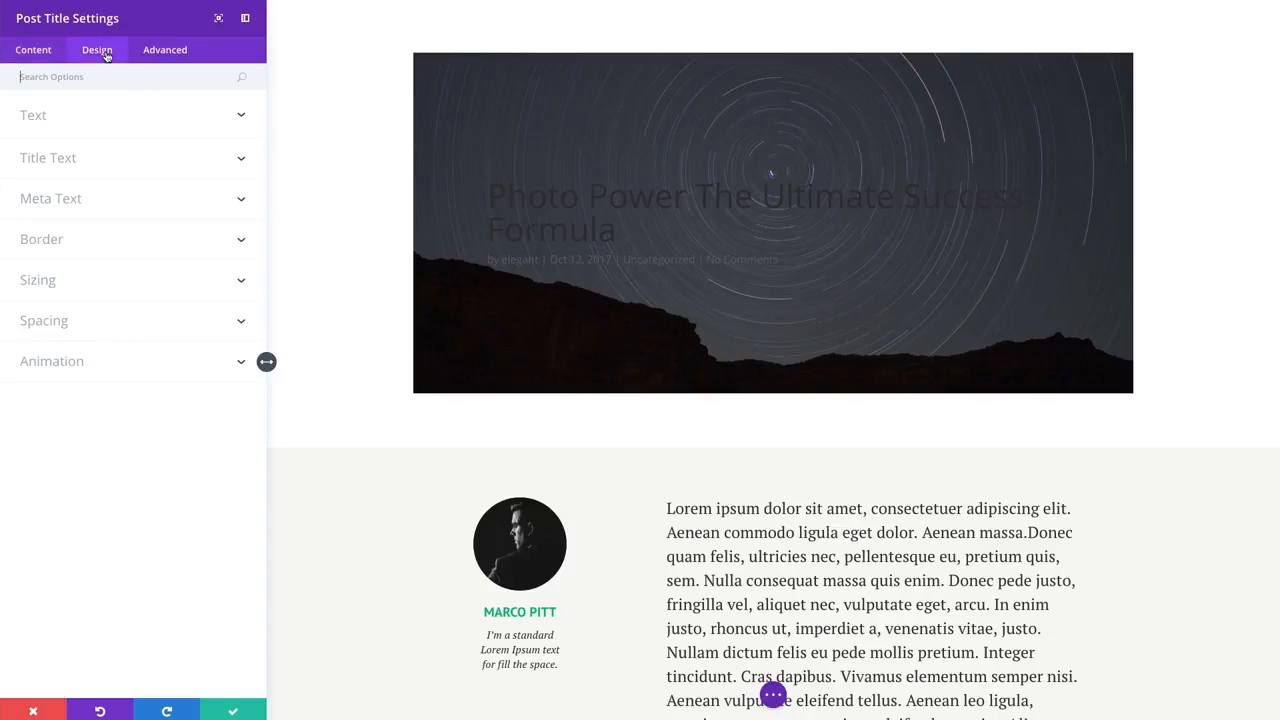
pyautogui.click(133, 122)
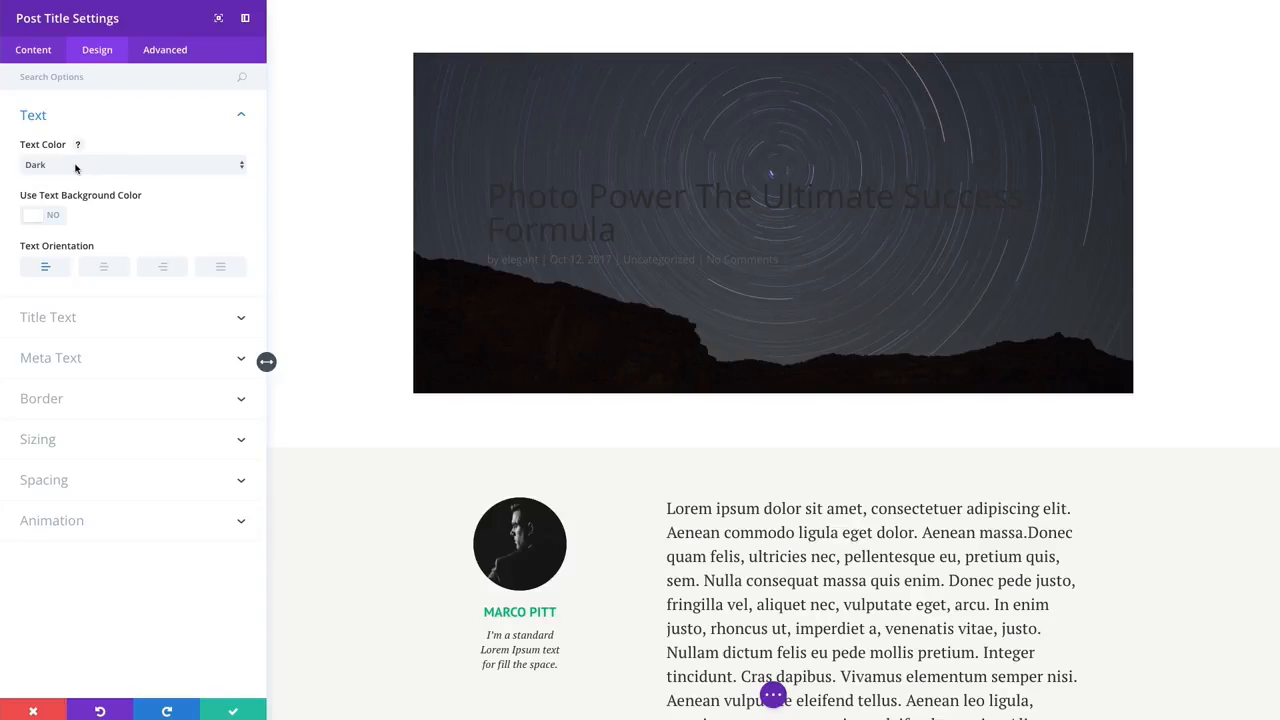
pyautogui.click(77, 166)
pyautogui.click(71, 175)
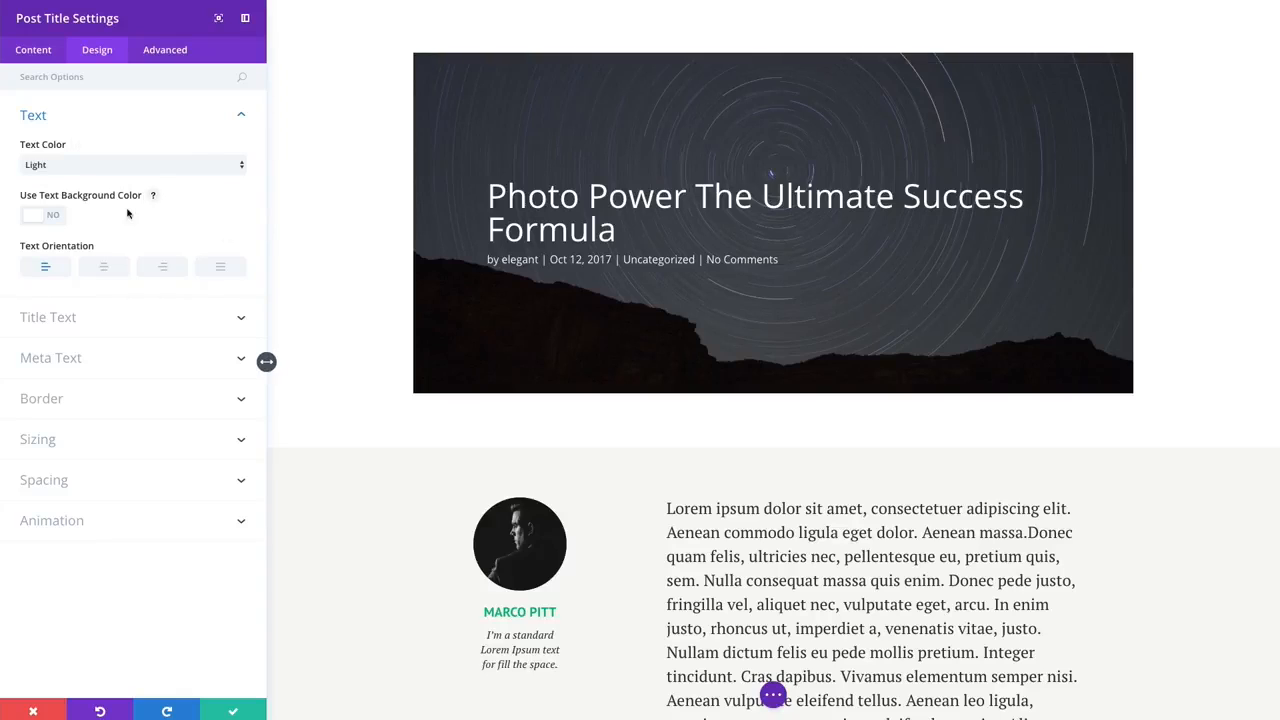
# Try a text background color with Dark text, restoring Light text and turning the text background off again.
pyautogui.click(52, 218)
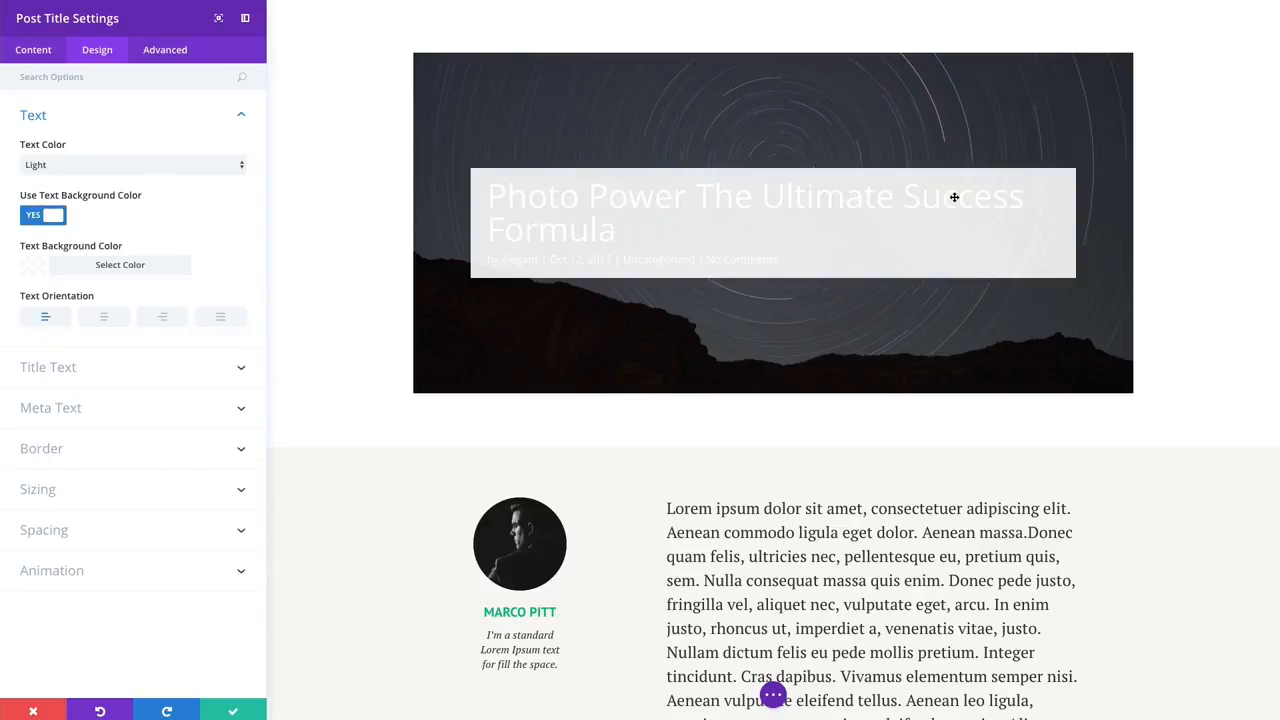
pyautogui.click(171, 165)
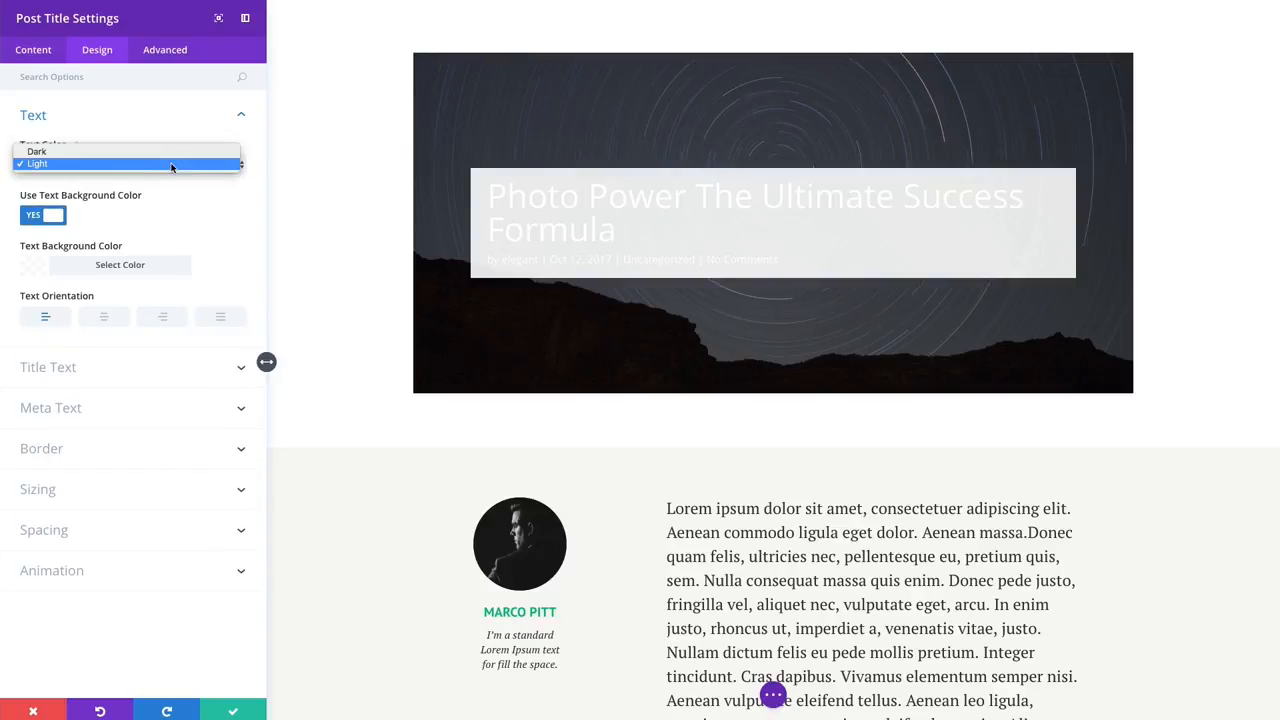
pyautogui.click(114, 156)
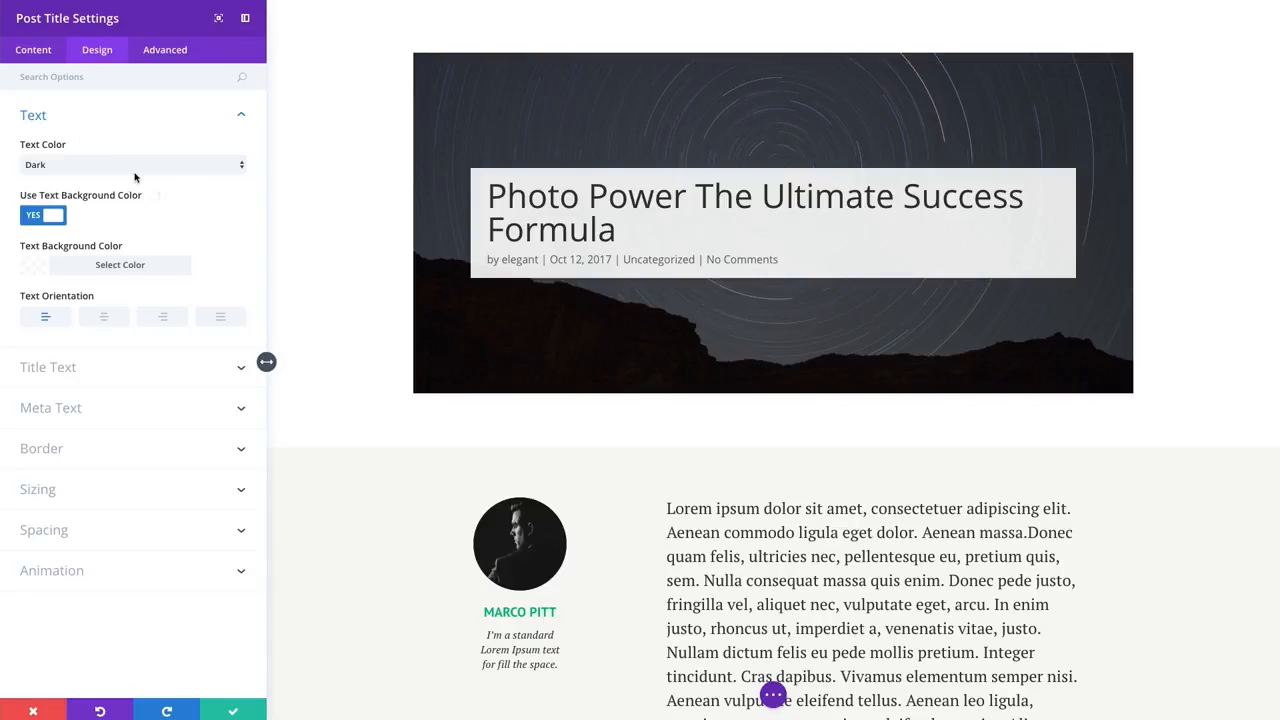
pyautogui.click(66, 166)
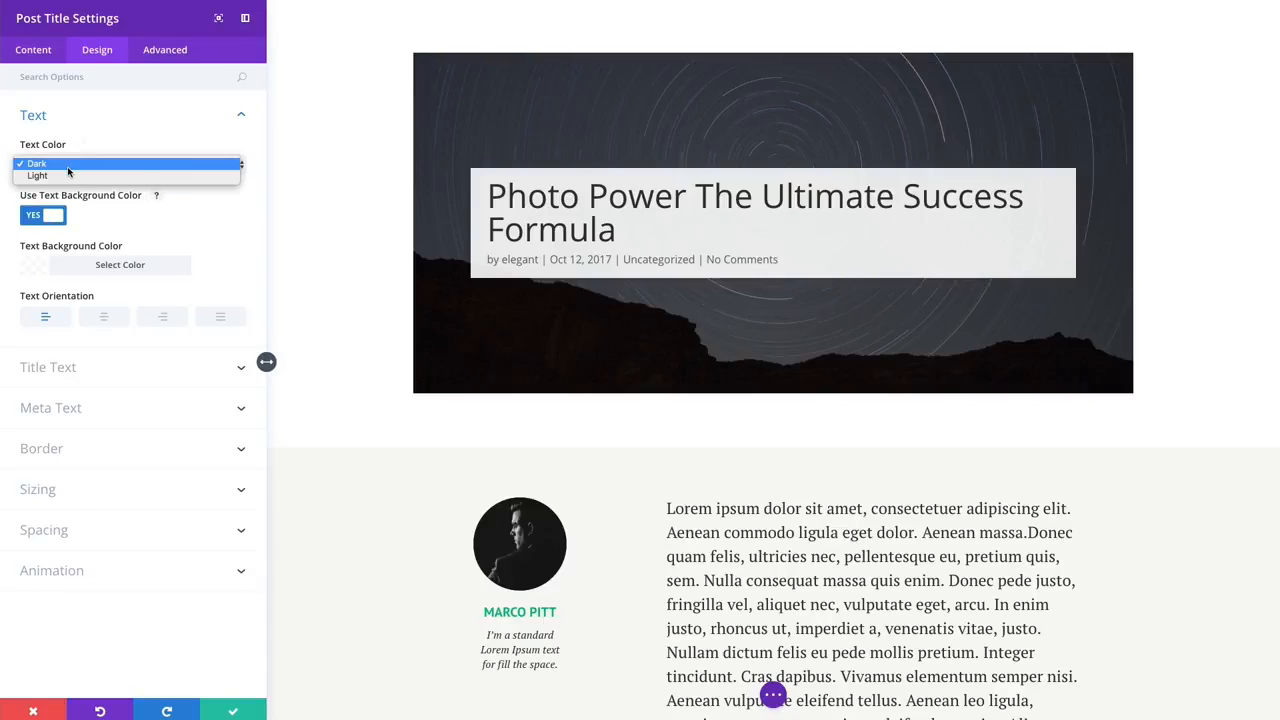
pyautogui.click(60, 177)
pyautogui.click(57, 218)
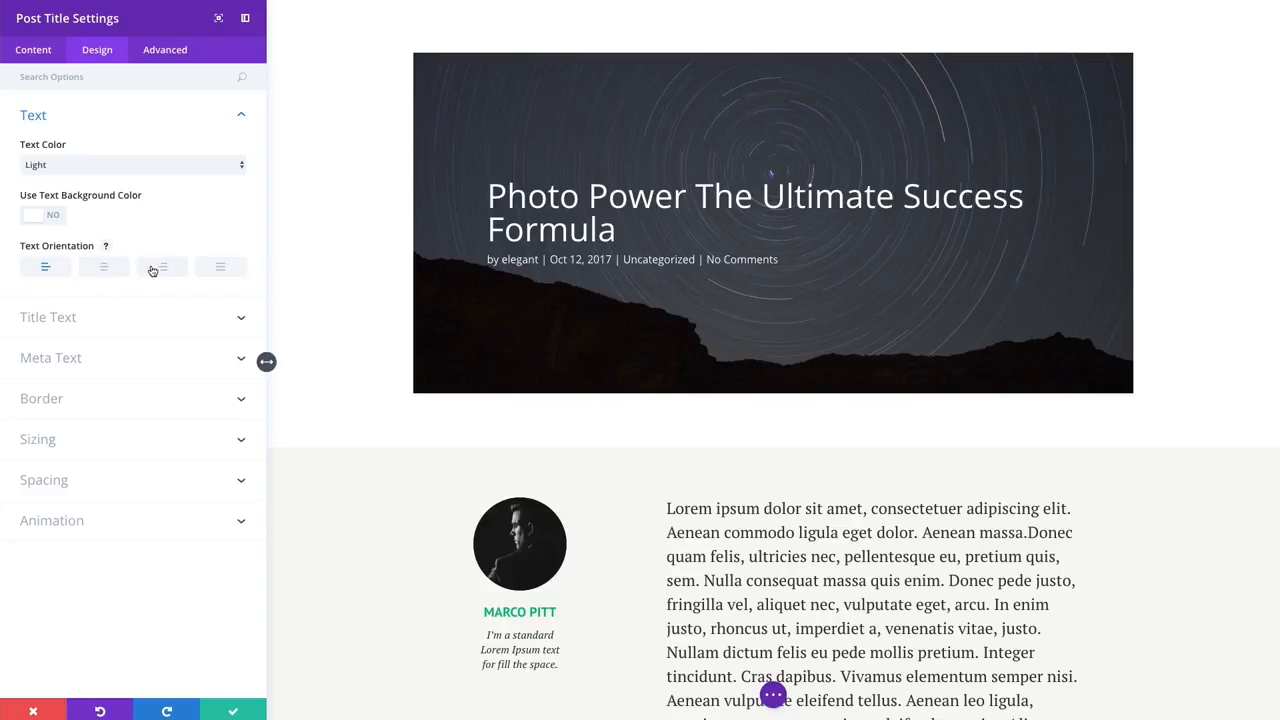
# Center the header's text orientation and set the title font to PT Sans.
pyautogui.click(103, 267)
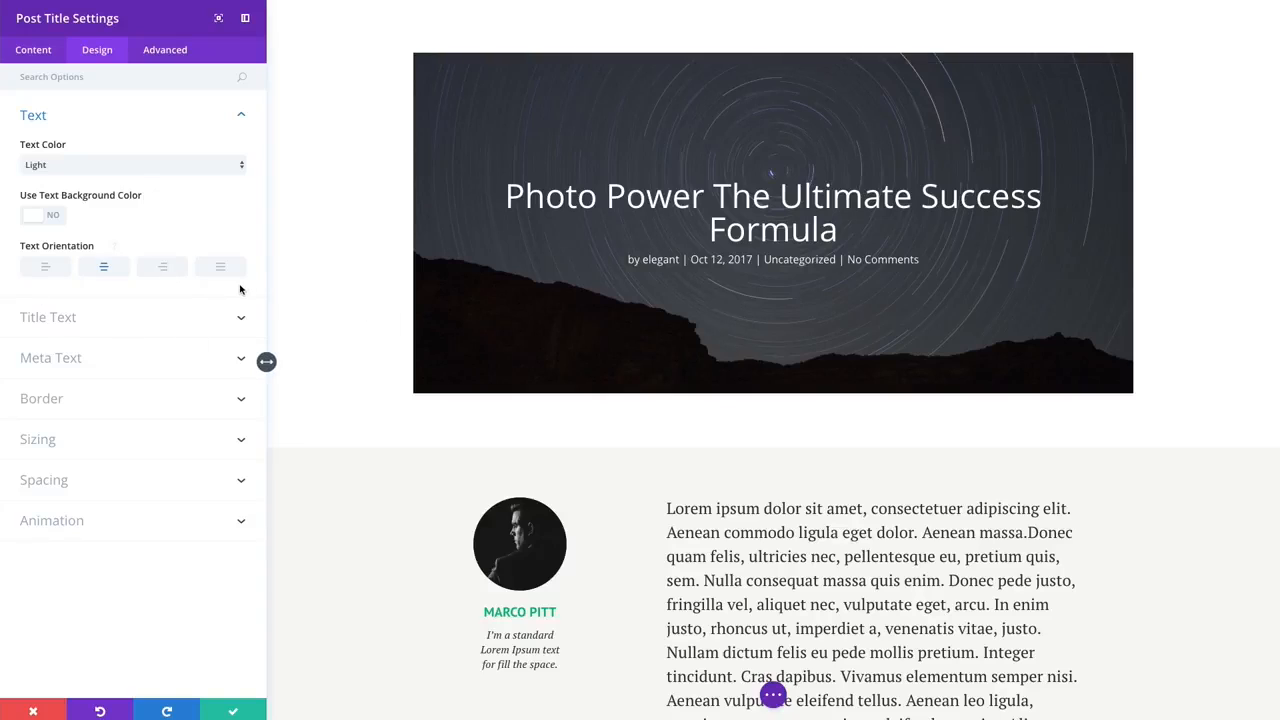
pyautogui.click(64, 330)
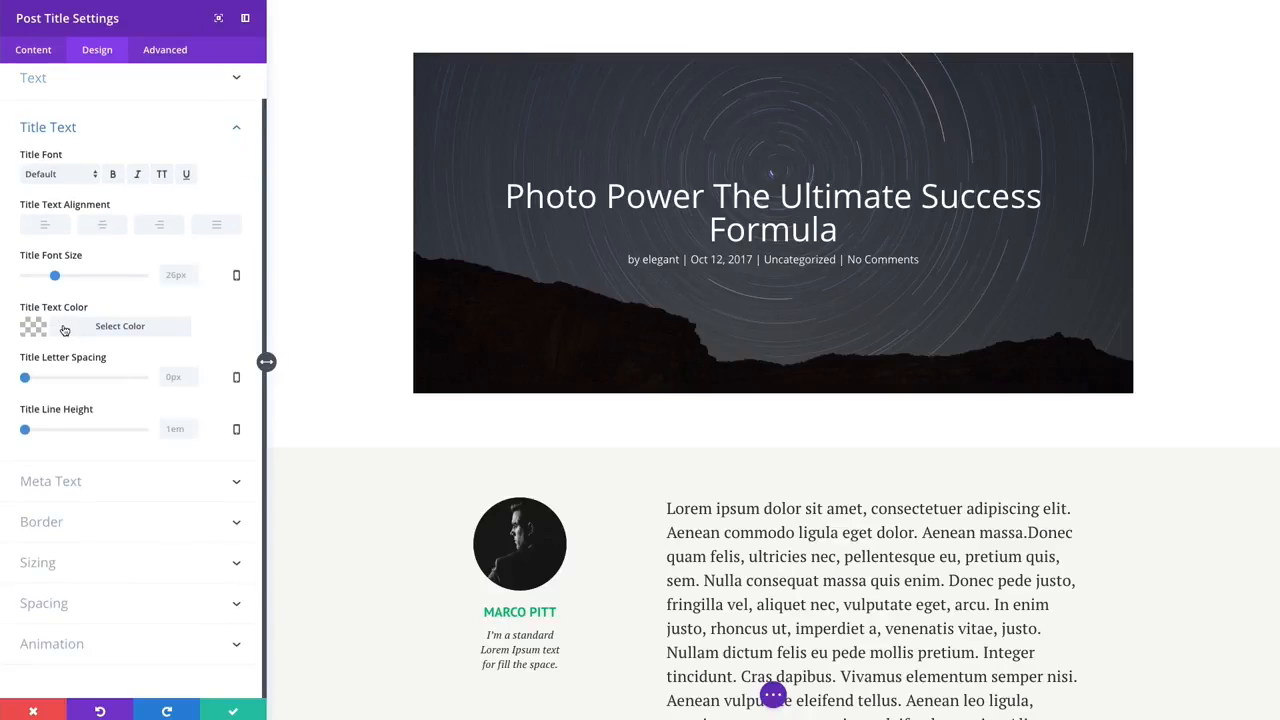
pyautogui.click(71, 176)
pyautogui.scroll(-10, 75, 450)
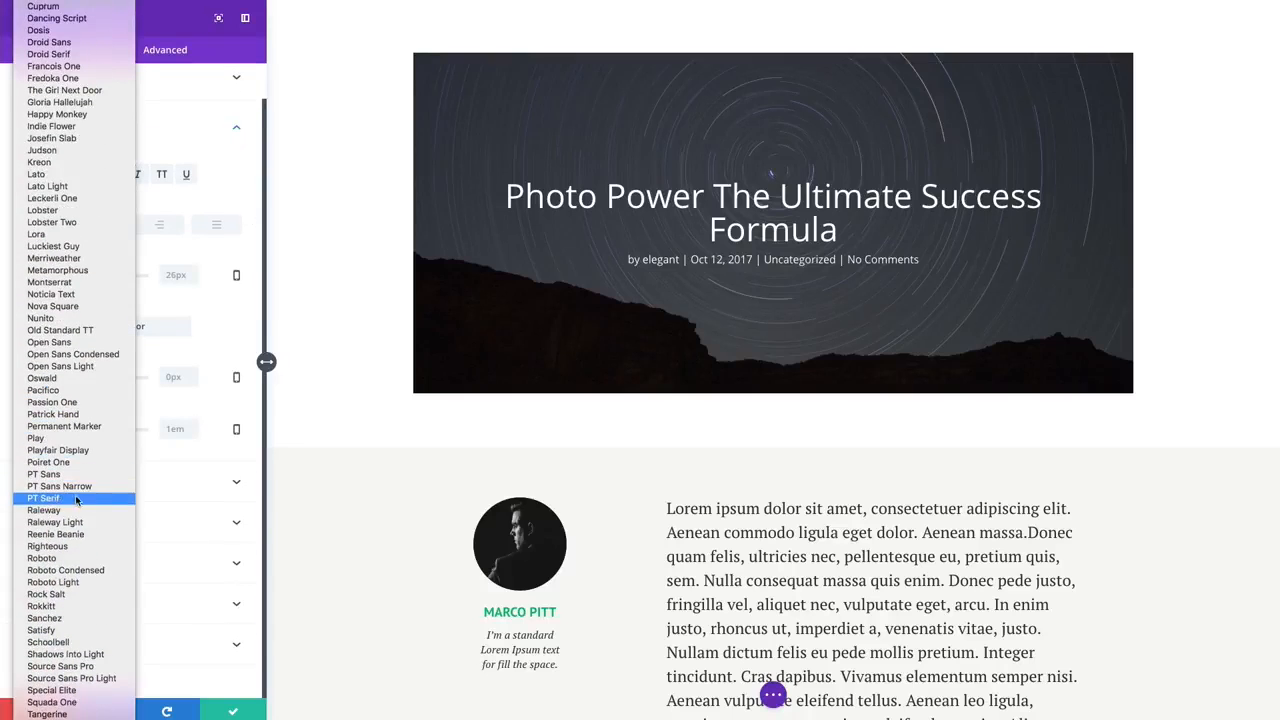
pyautogui.click(81, 478)
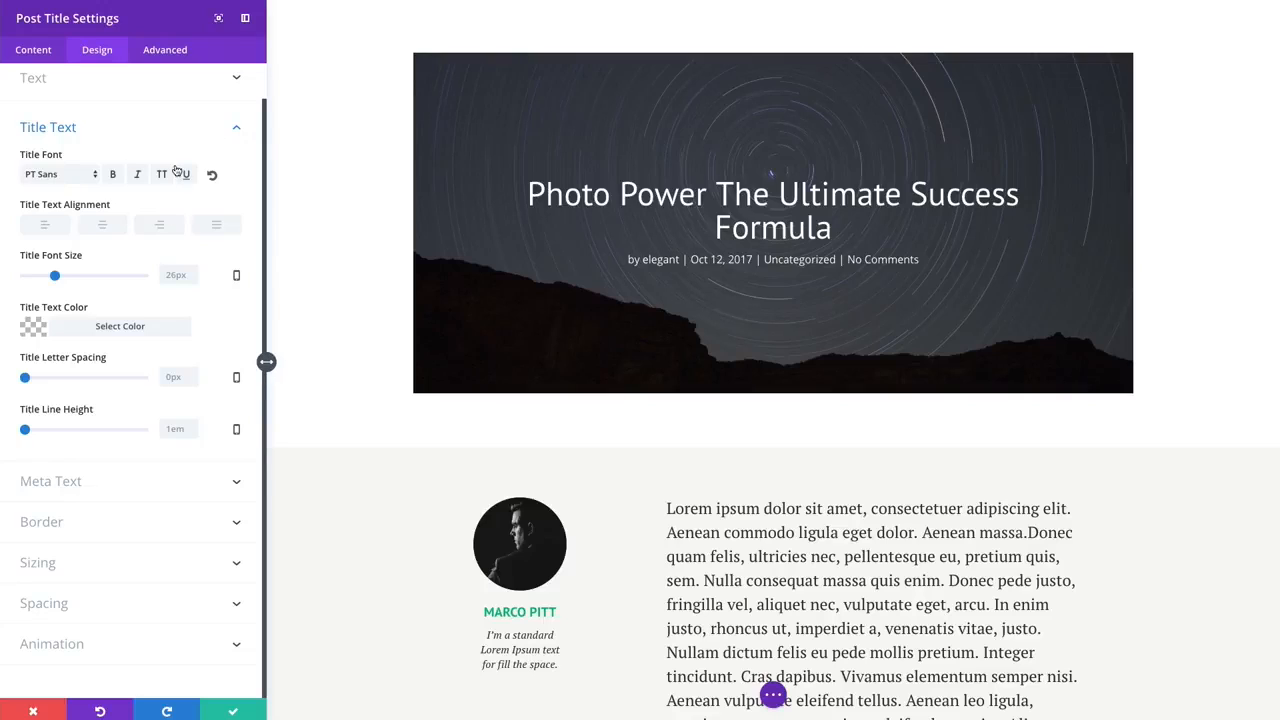
# Preview the title in bold and in all caps, turning both off again, and set its font size to 60px.
pyautogui.click(112, 177)
pyautogui.click(112, 177)
pyautogui.click(163, 177)
pyautogui.click(163, 177)
pyautogui.moveTo(57, 280); pyautogui.dragTo(96, 280)
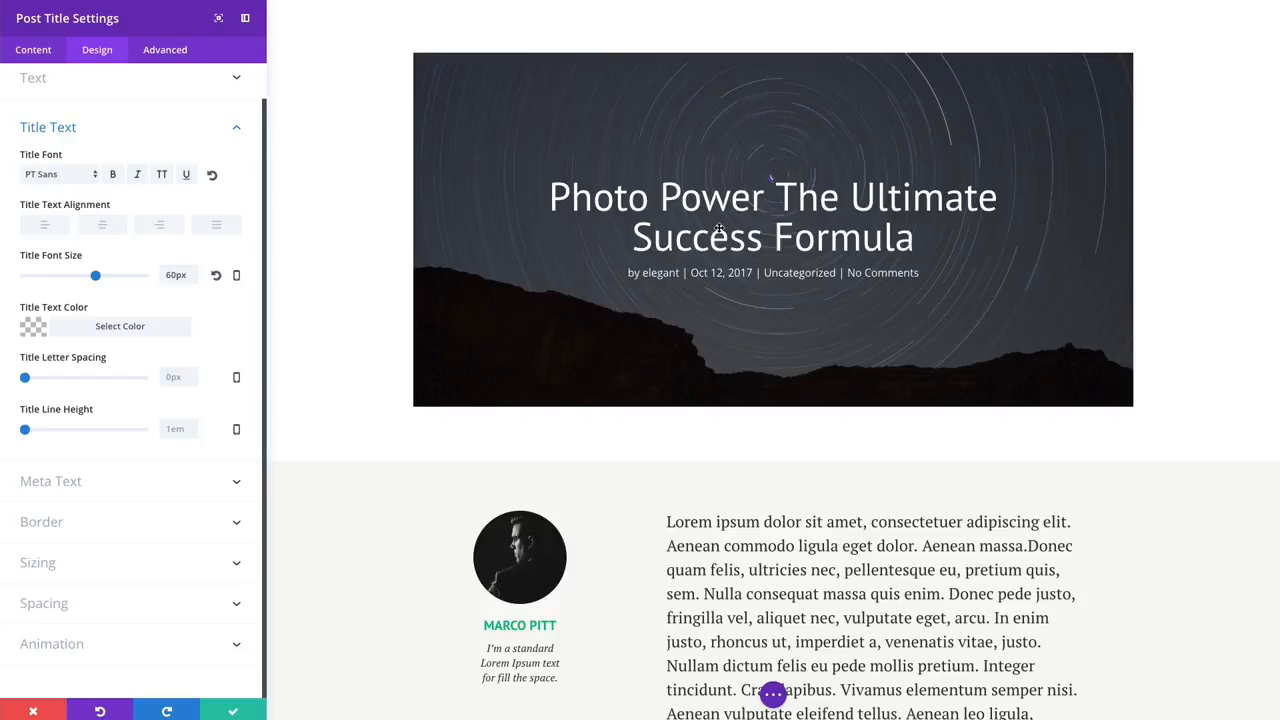
# Set the Post Title module's meta text to the PT Sans font at a size of 20px.
pyautogui.click(96, 480)
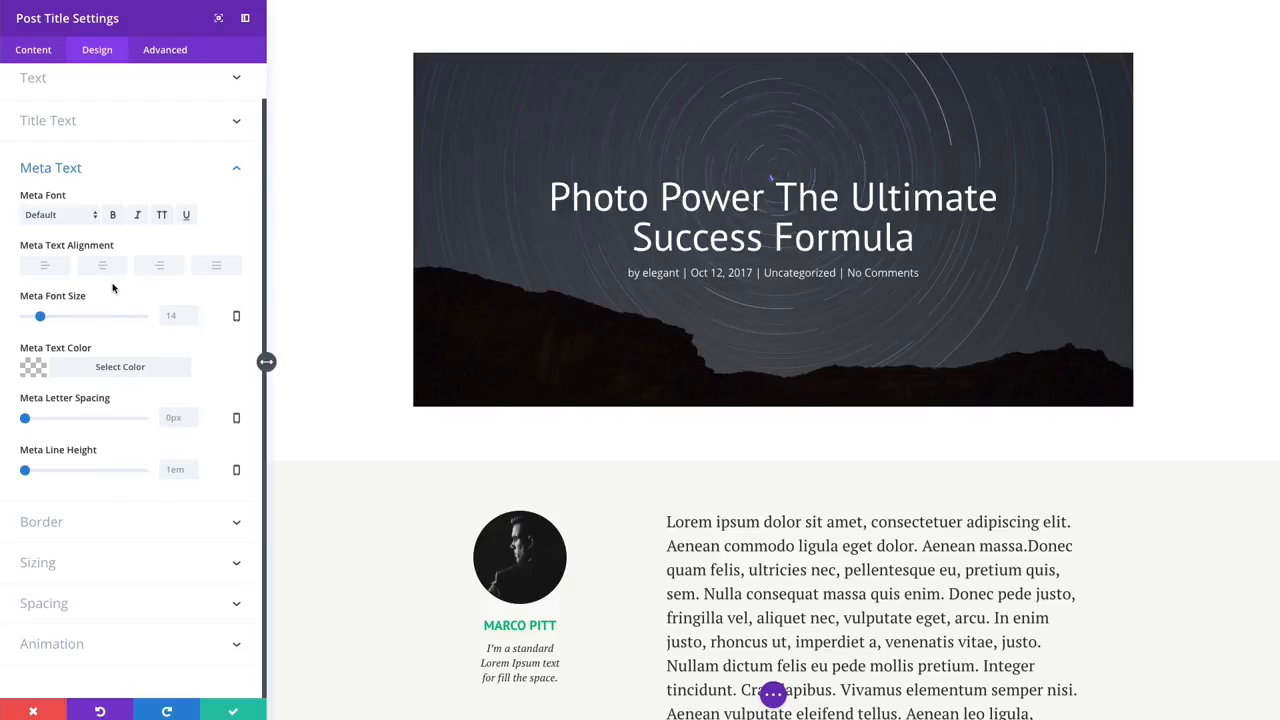
pyautogui.click(91, 218)
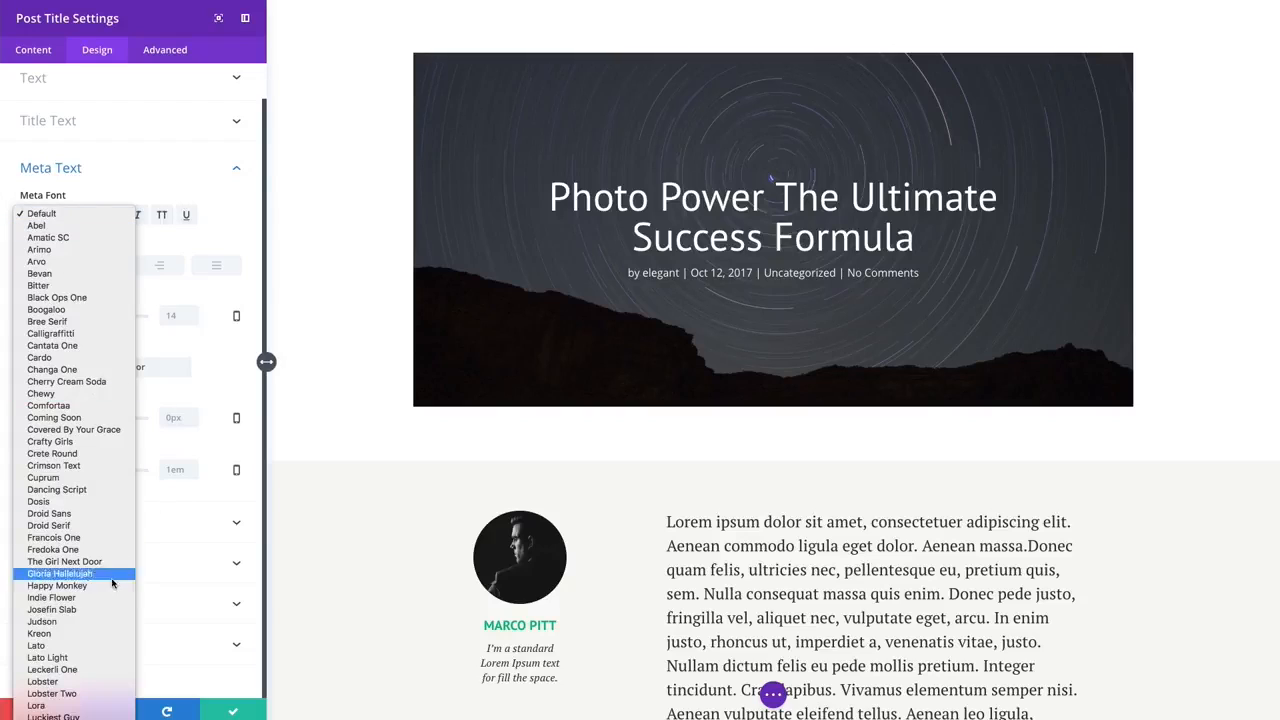
pyautogui.scroll(-4, 95, 613)
pyautogui.scroll(-1, 73, 640)
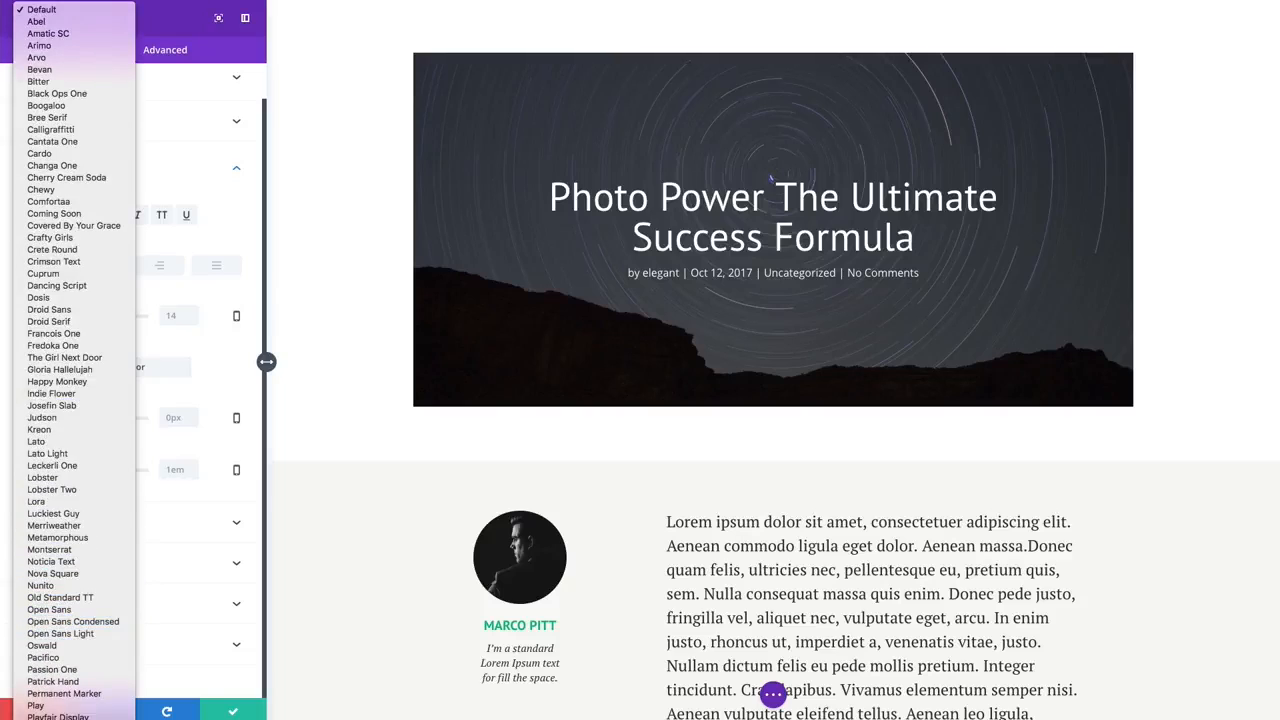
pyautogui.click(60, 694)
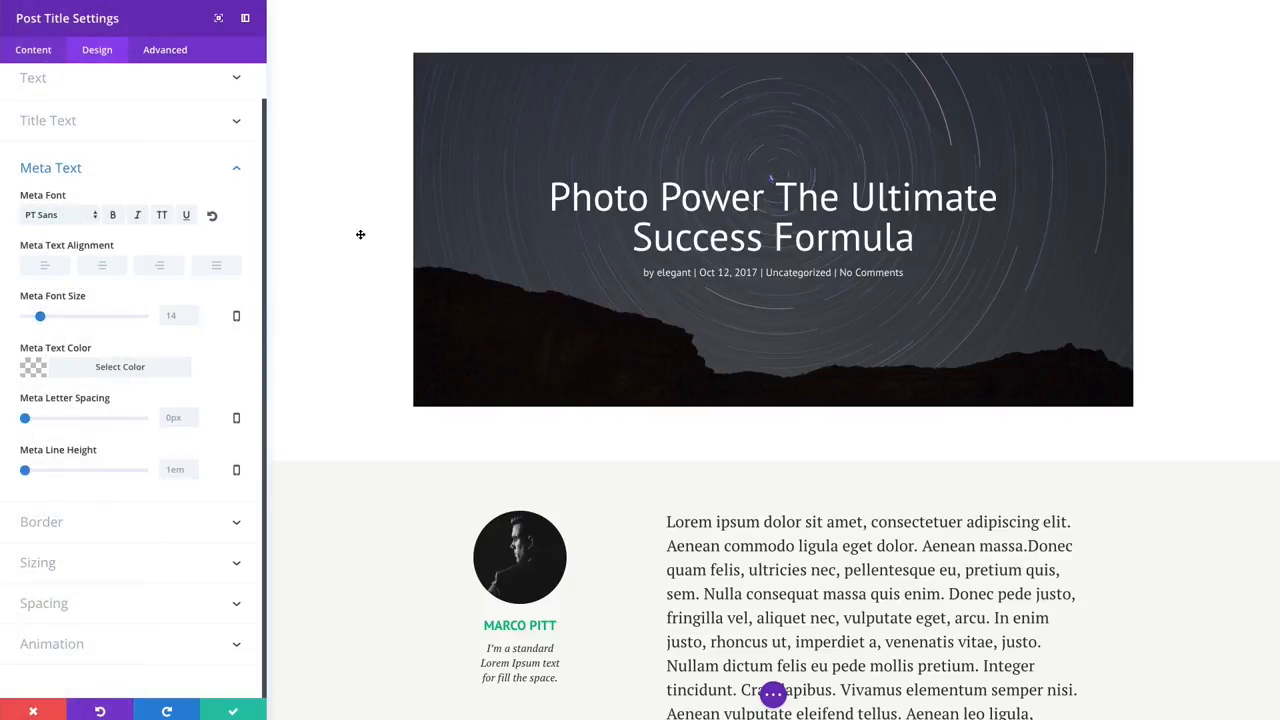
pyautogui.click(43, 320)
pyautogui.moveTo(44, 320); pyautogui.dragTo(47, 321)
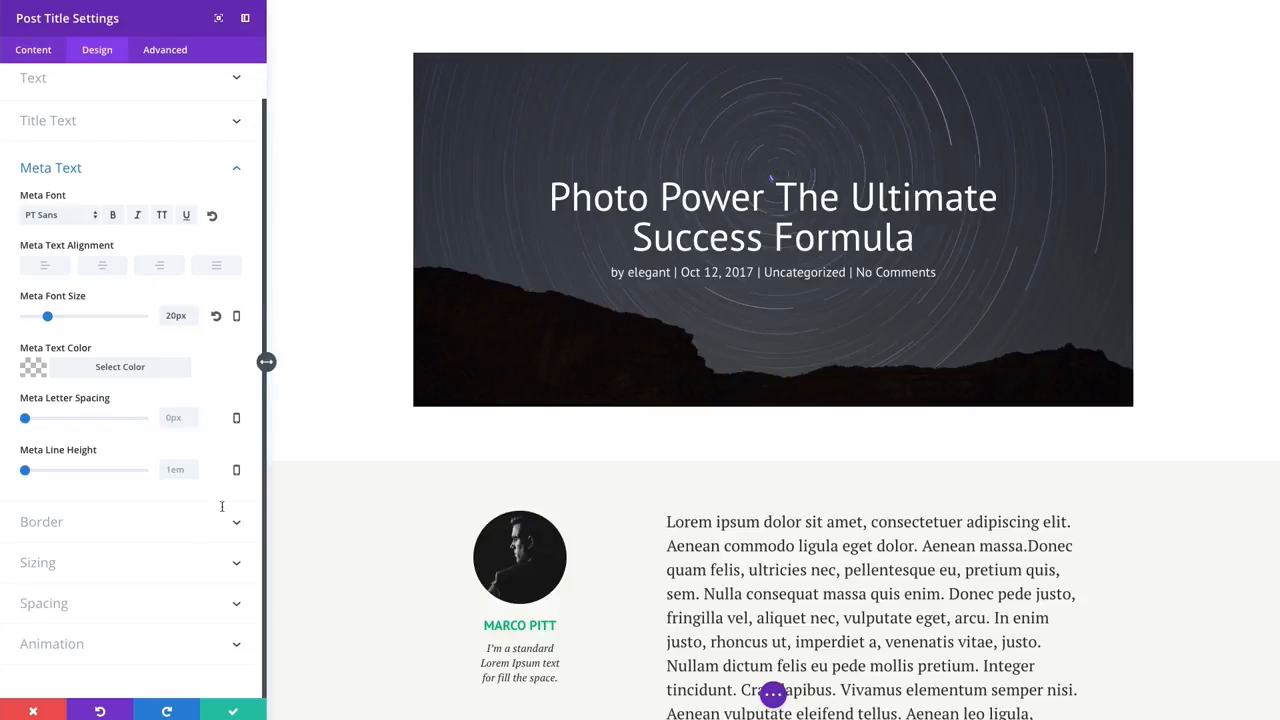
pyautogui.click(100, 371)
pyautogui.click(138, 376)
# Try a blue border with 0px width around the Post Title module, turning the border off again.
pyautogui.click(89, 532)
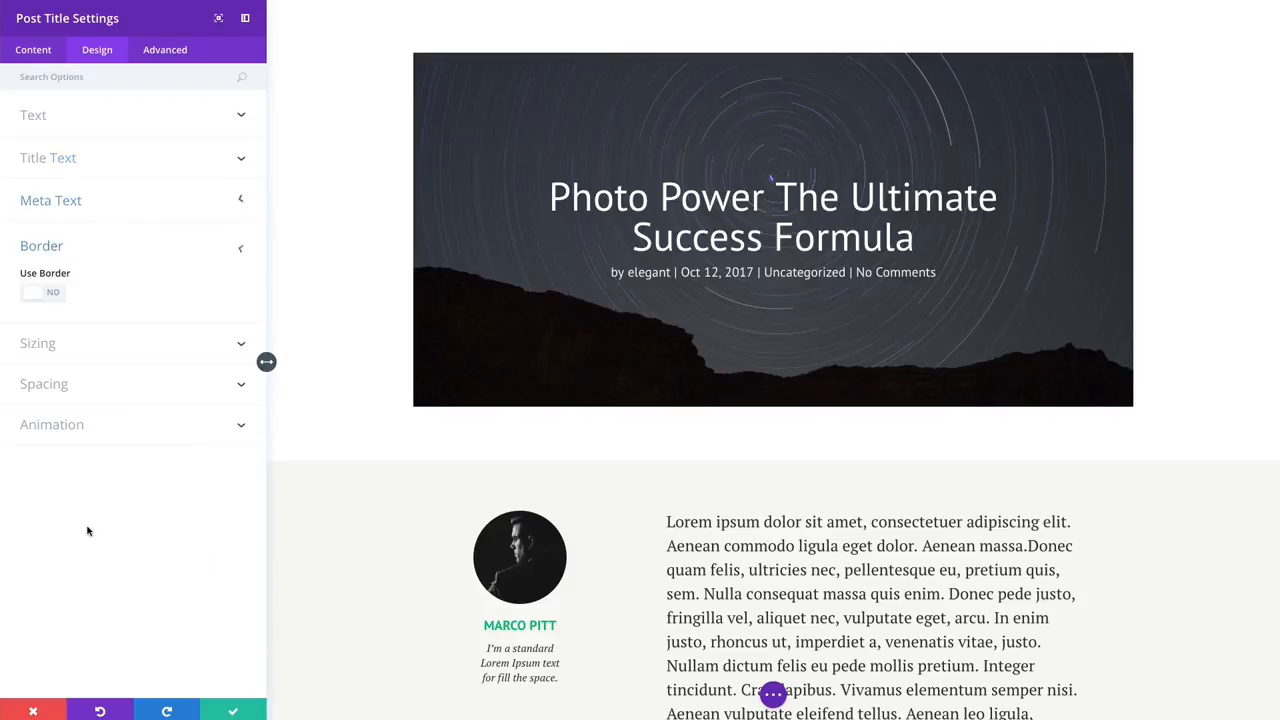
pyautogui.click(53, 295)
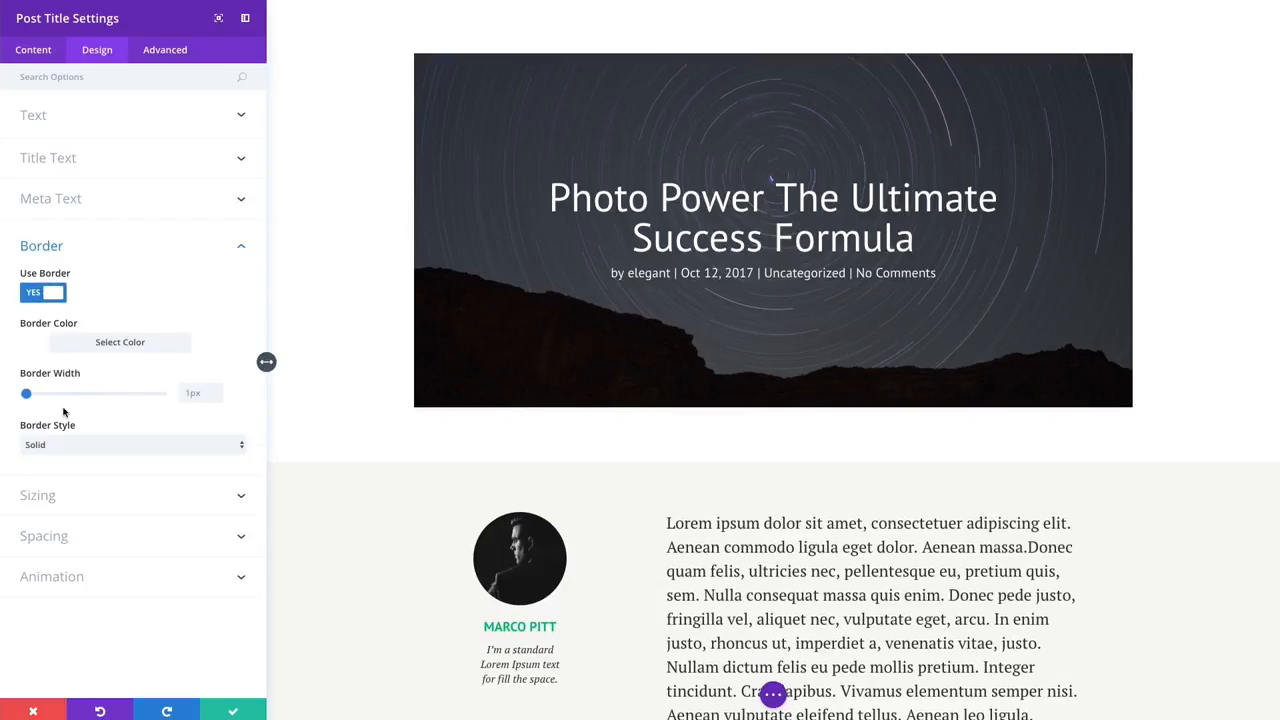
pyautogui.click(88, 345)
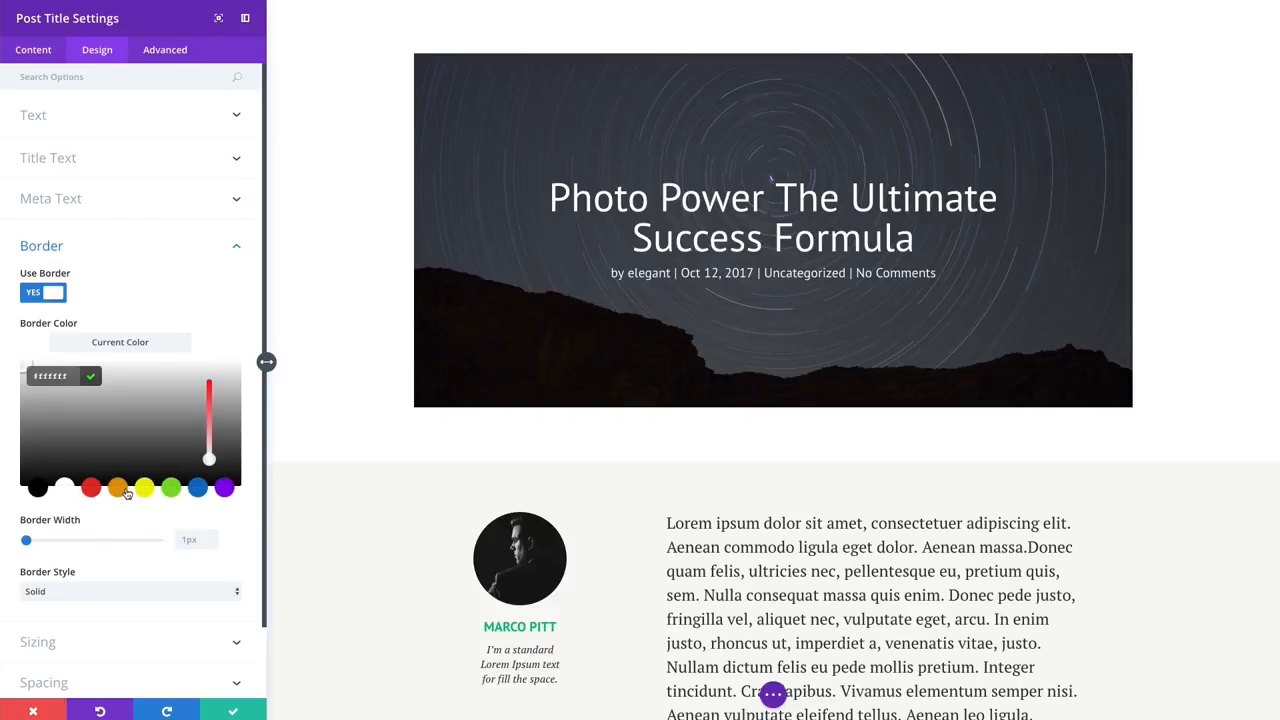
pyautogui.click(199, 490)
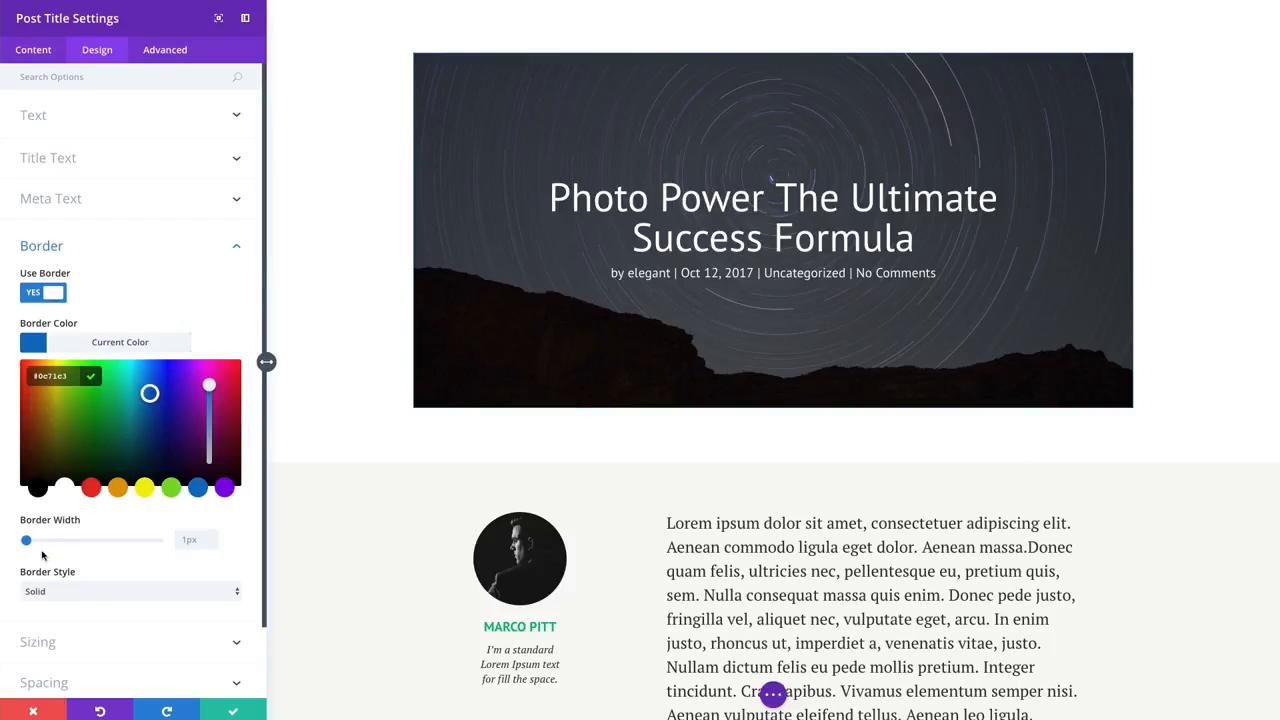
pyautogui.moveTo(26, 542)
pyautogui.mouseDown()
pyautogui.moveTo(40, 542)
pyautogui.moveTo(14, 545)
pyautogui.mouseUp()
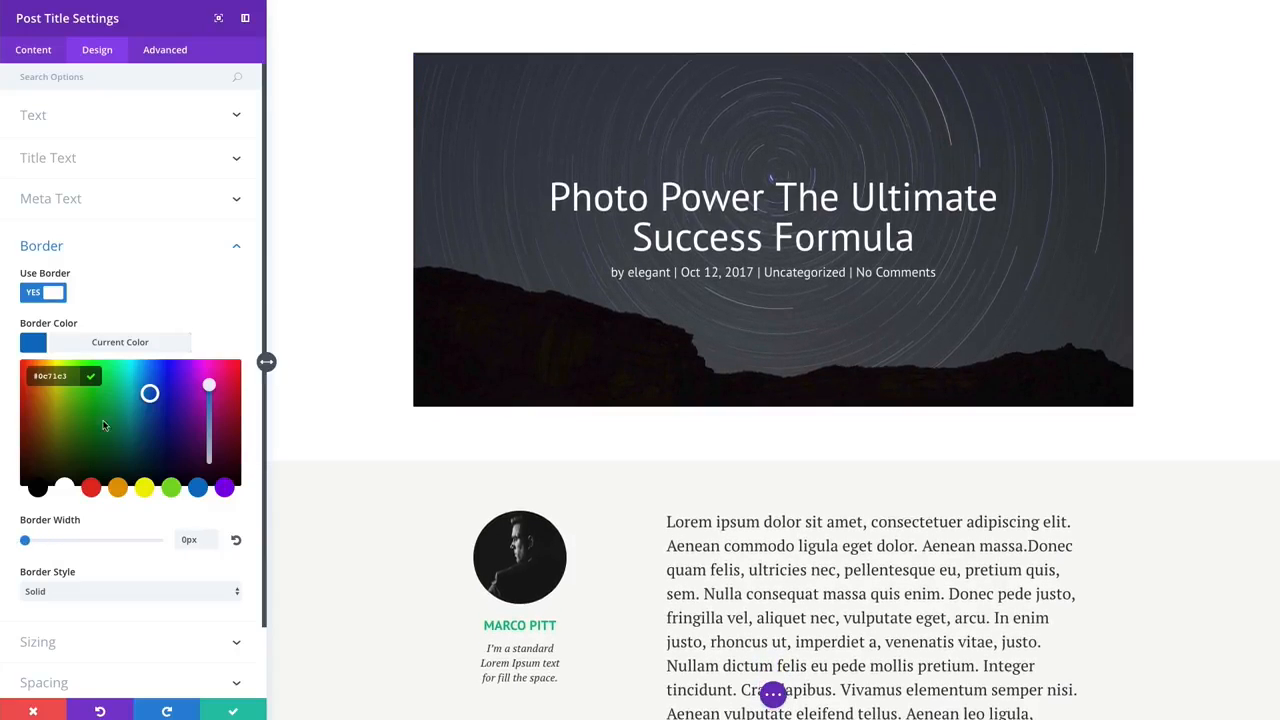
pyautogui.click(86, 342)
pyautogui.click(50, 294)
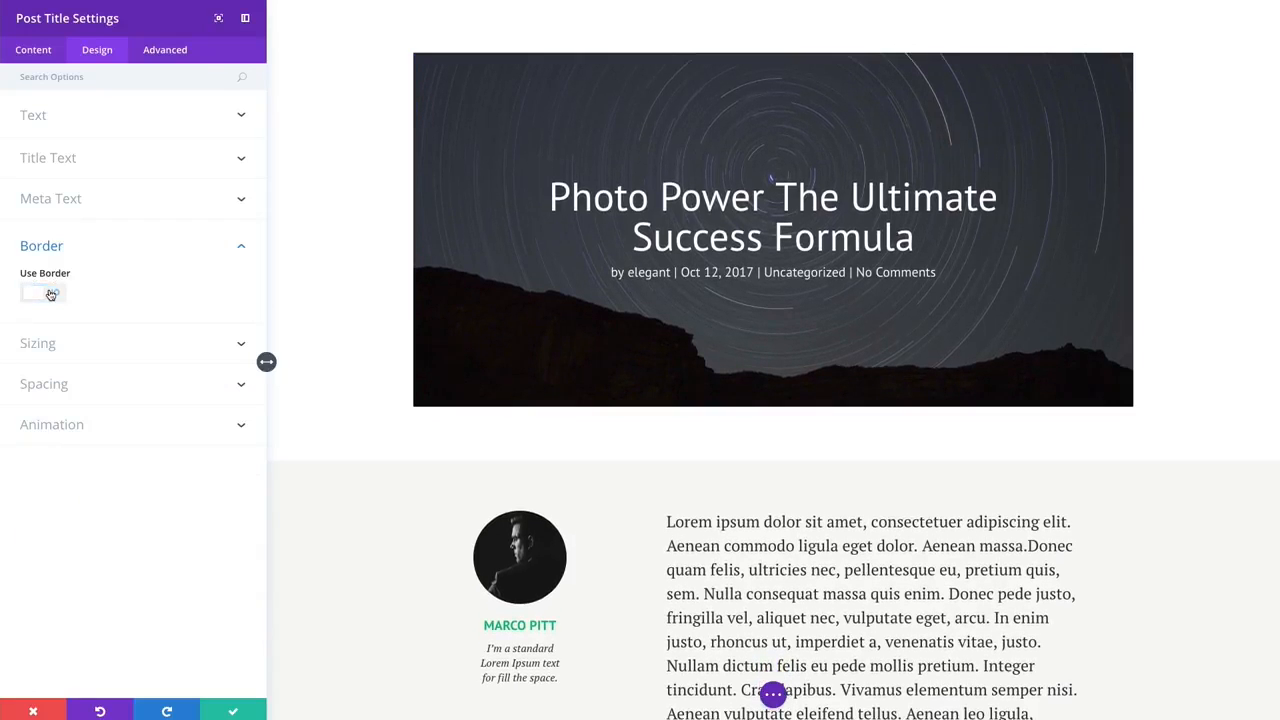
# Examine the Post Title module's sizing and spacing options and its CSS ID, custom CSS and visibility settings.
pyautogui.click(158, 345)
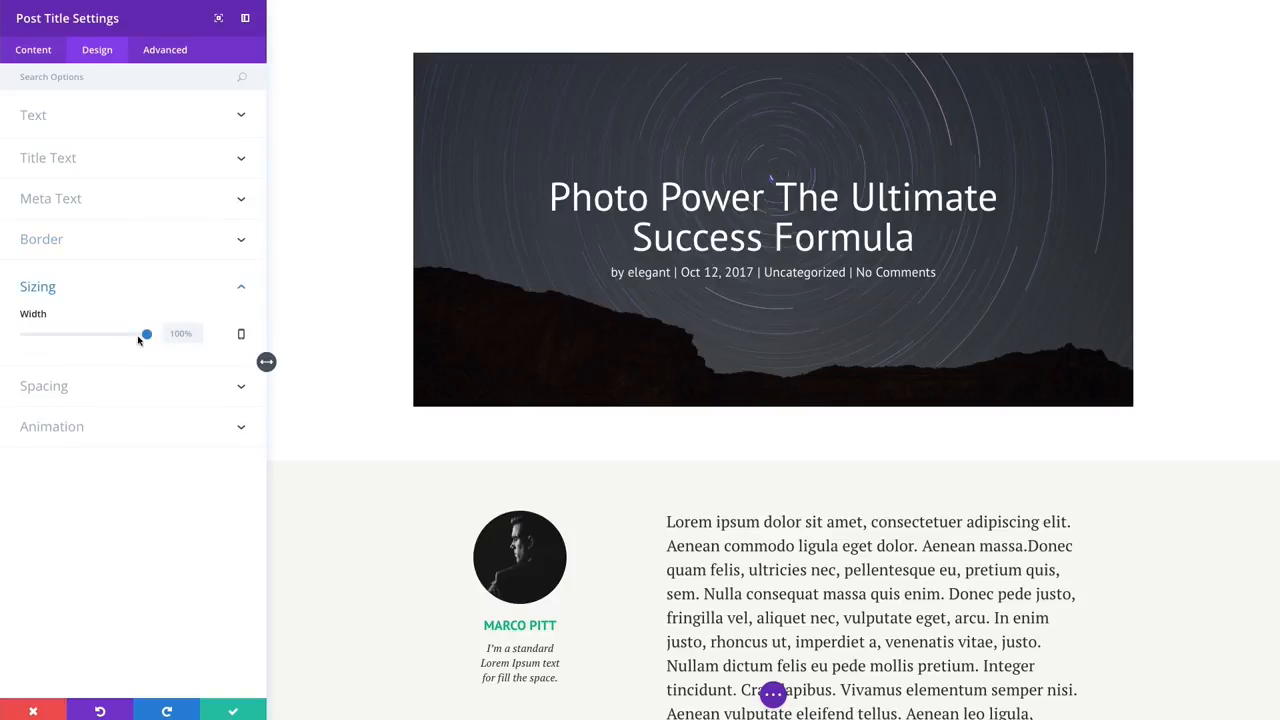
pyautogui.moveTo(147, 335)
pyautogui.mouseDown()
pyautogui.moveTo(109, 335)
pyautogui.moveTo(161, 338)
pyautogui.mouseUp()
pyautogui.click(94, 385)
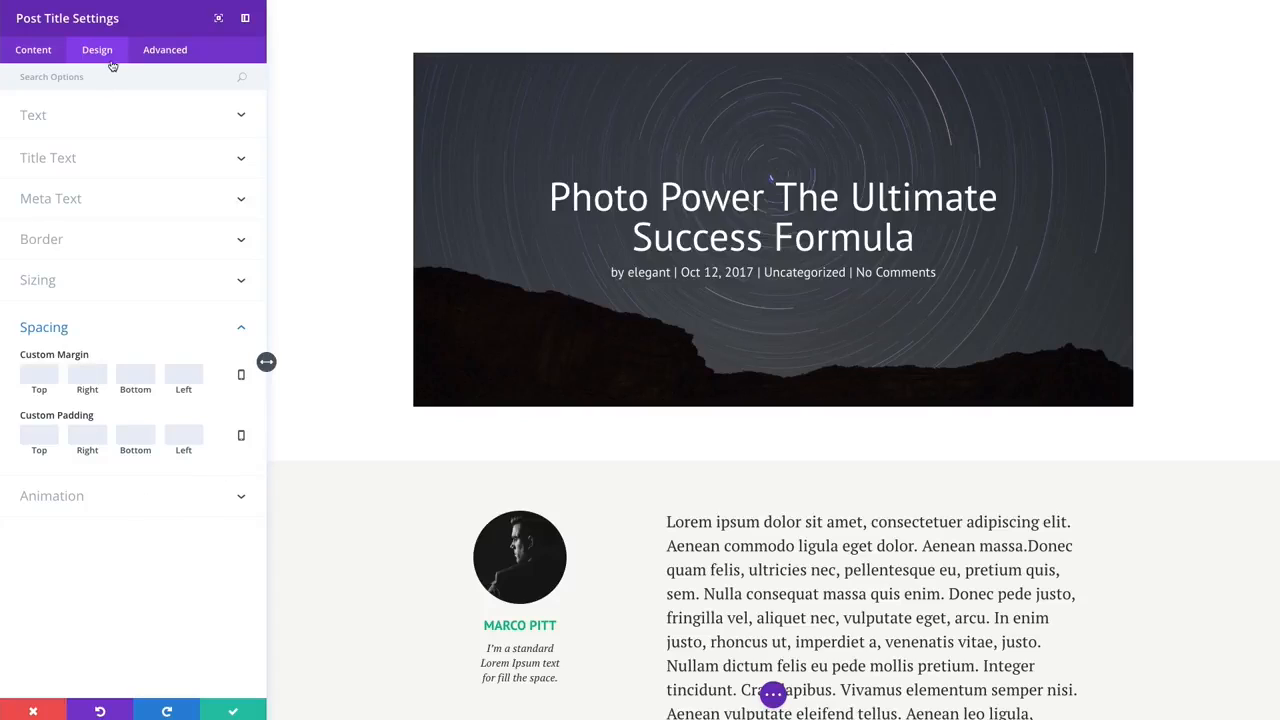
pyautogui.click(160, 52)
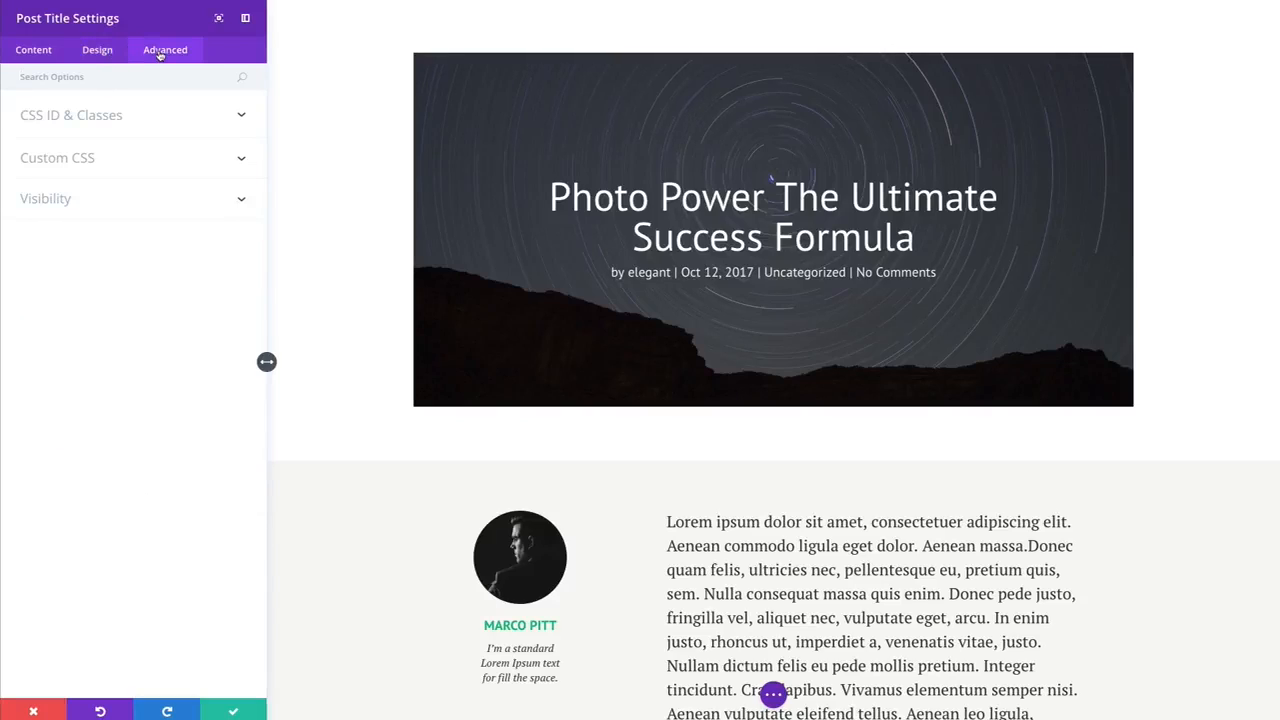
pyautogui.click(114, 124)
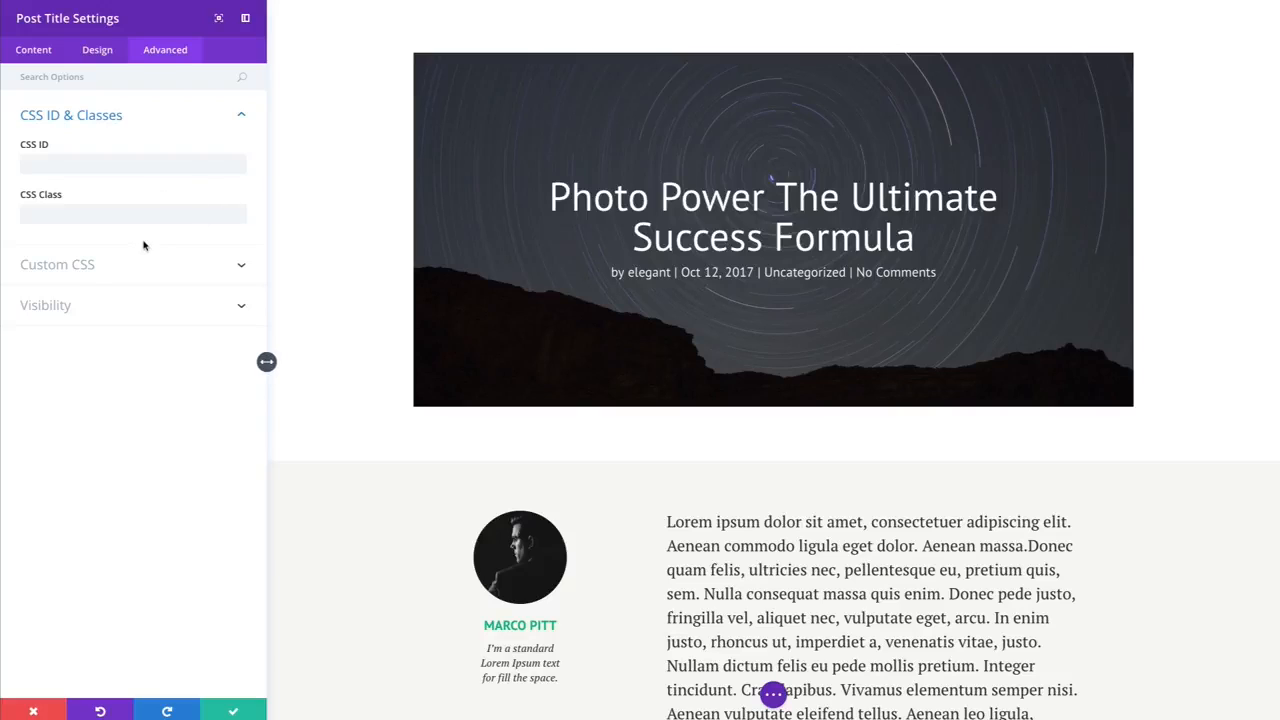
pyautogui.click(58, 263)
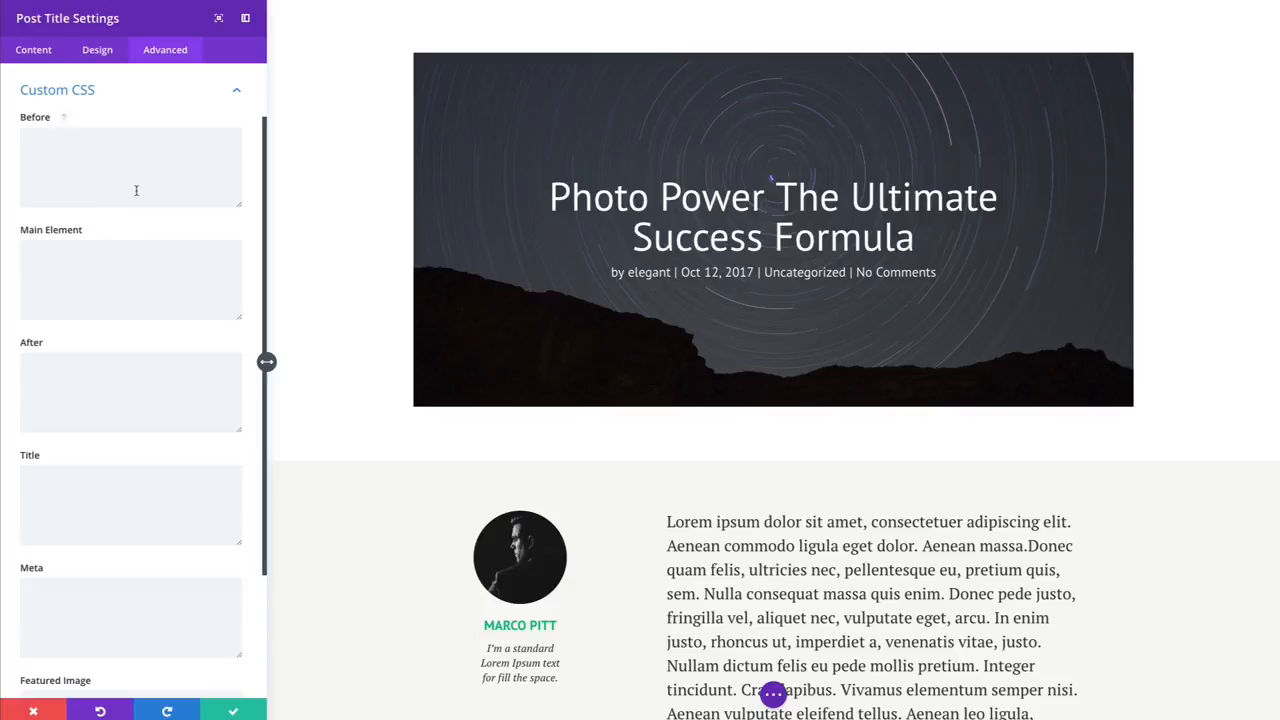
pyautogui.scroll(1, 126, 274)
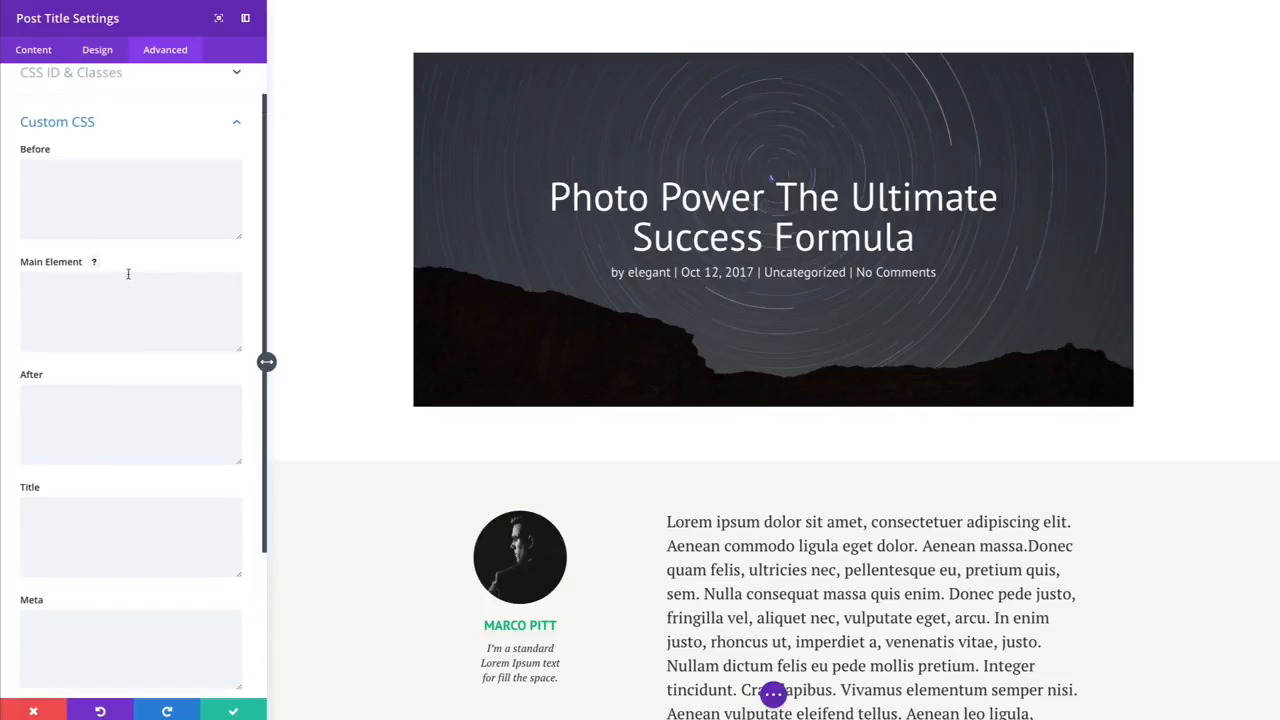
pyautogui.scroll(-3, 115, 274)
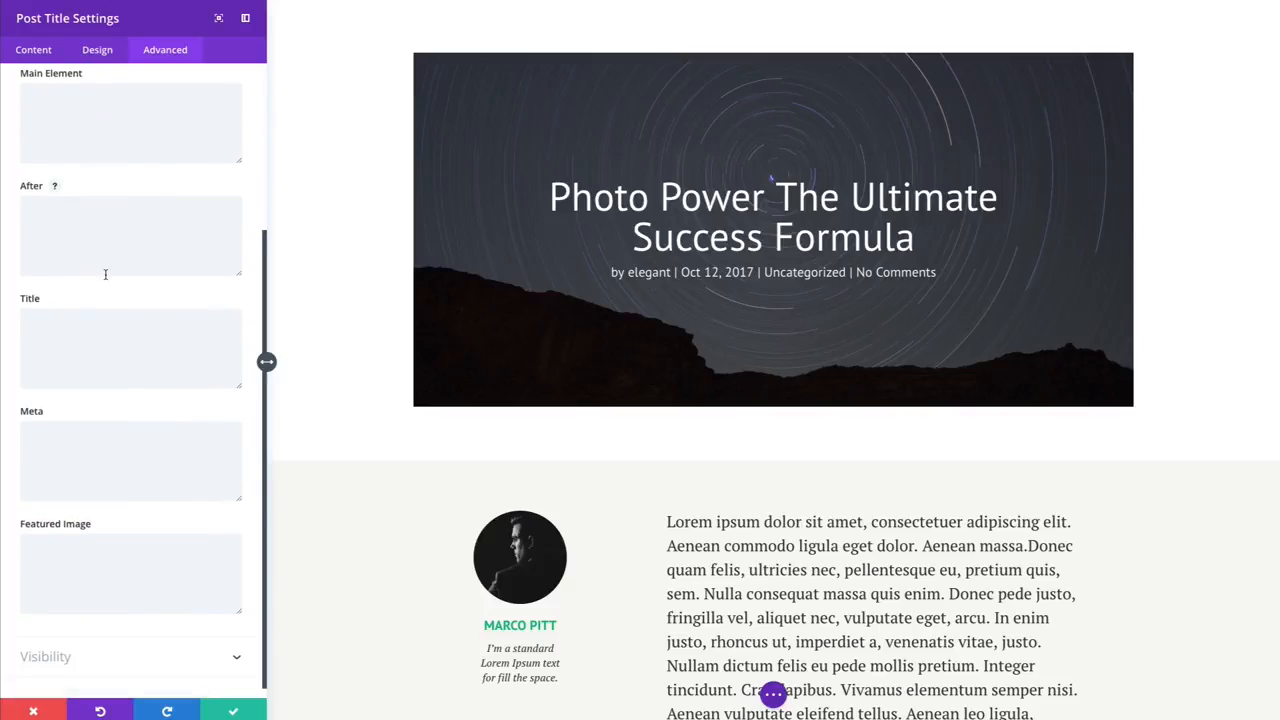
pyautogui.scroll(2, 105, 274)
pyautogui.scroll(-2, 105, 274)
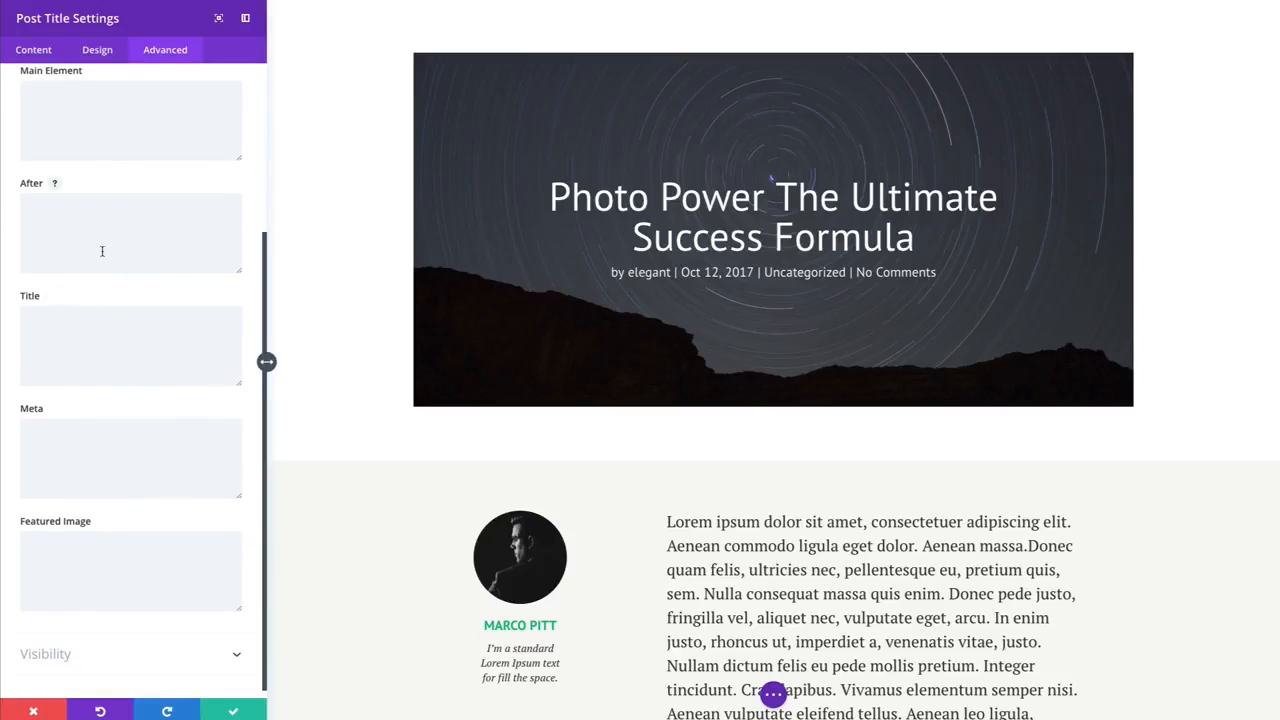
pyautogui.click(74, 660)
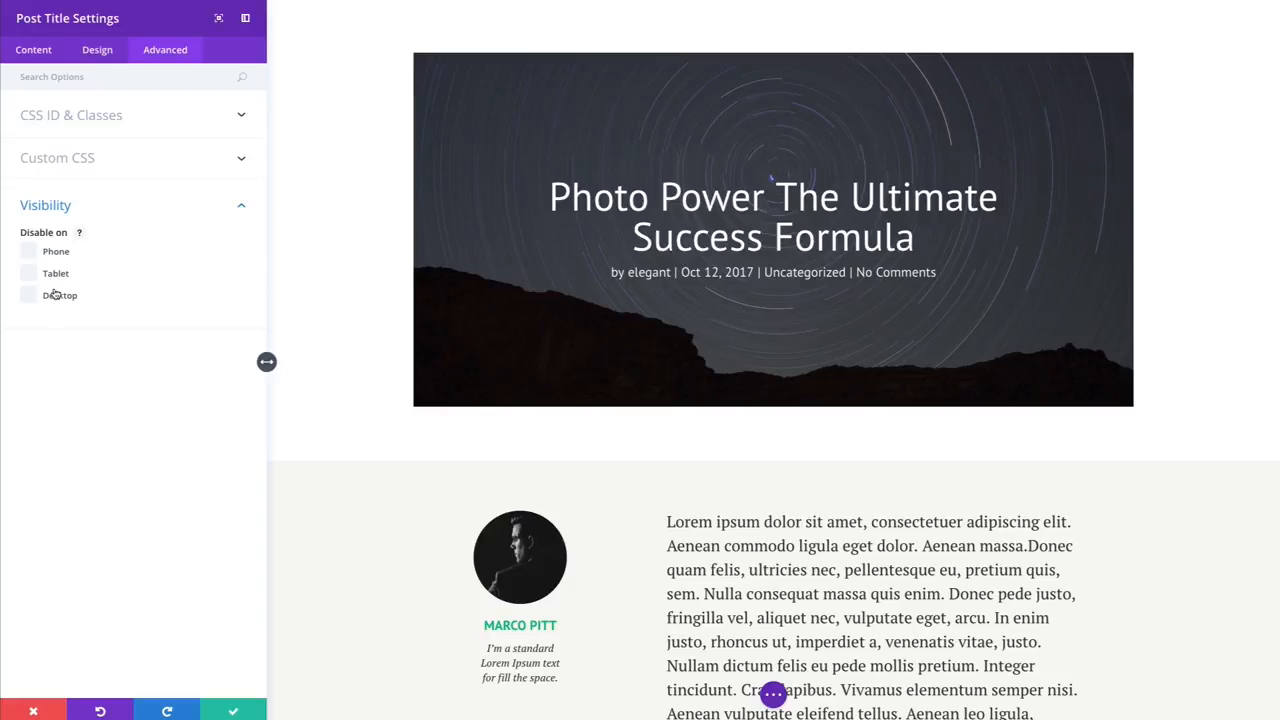
pyautogui.click(108, 211)
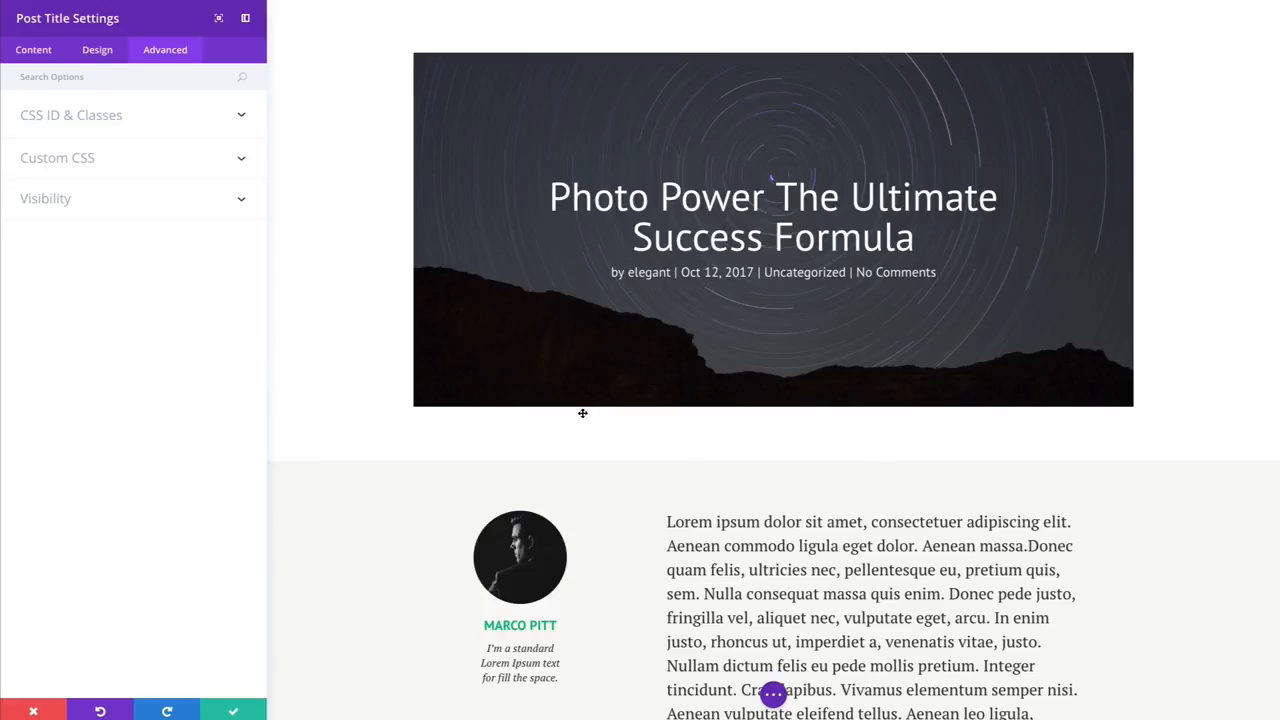
# Save the Post Title module's settings and check the header above the post content.
pyautogui.click(231, 712)
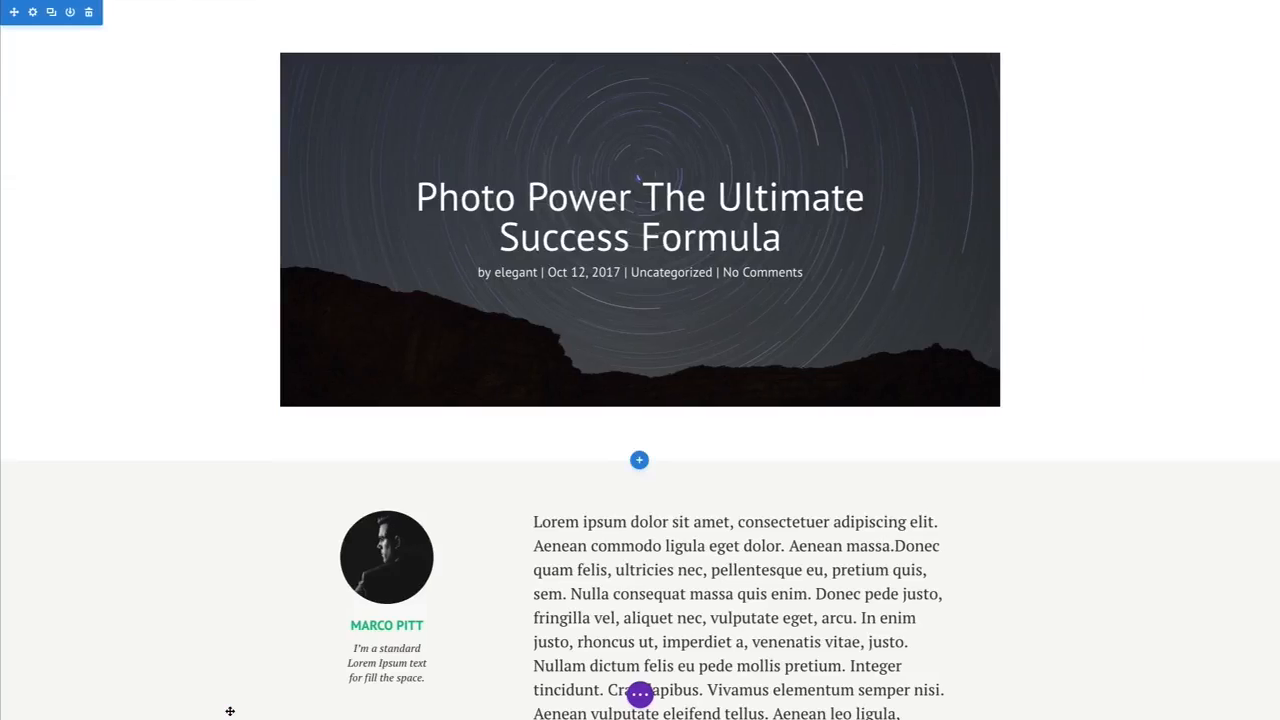
pyautogui.scroll(-3, 1015, 575)
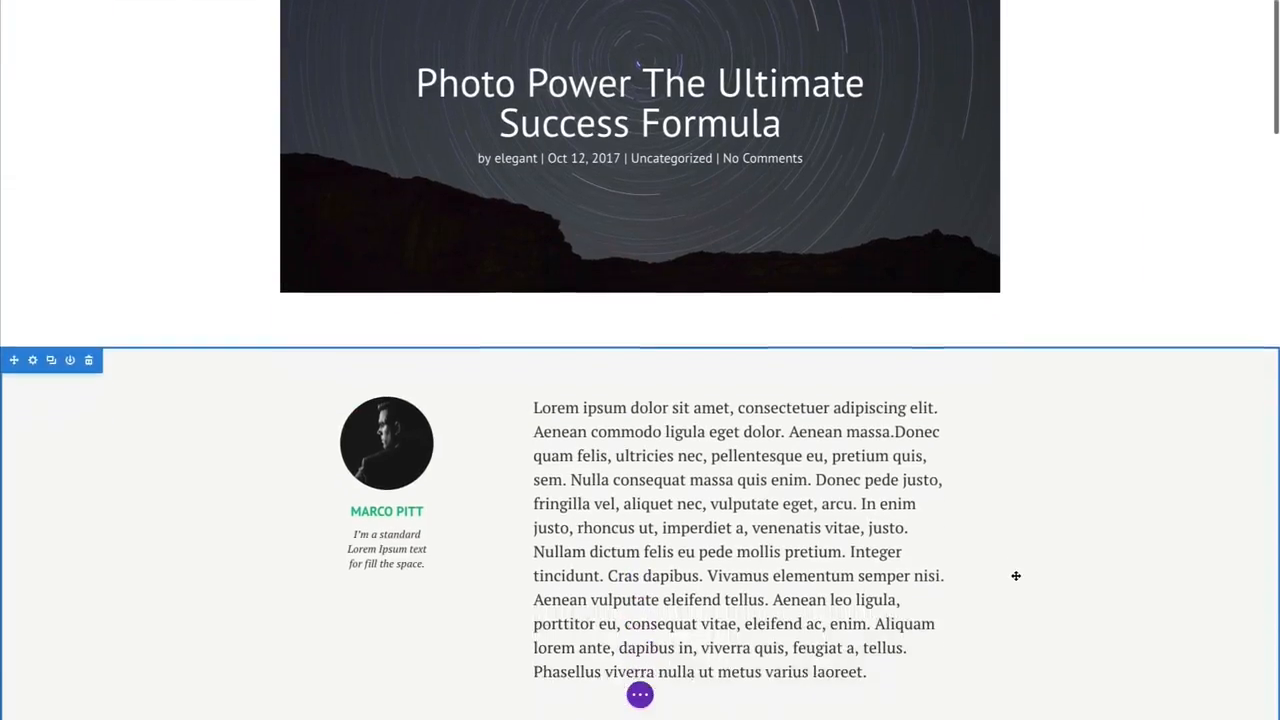
pyautogui.scroll(3, 1015, 575)
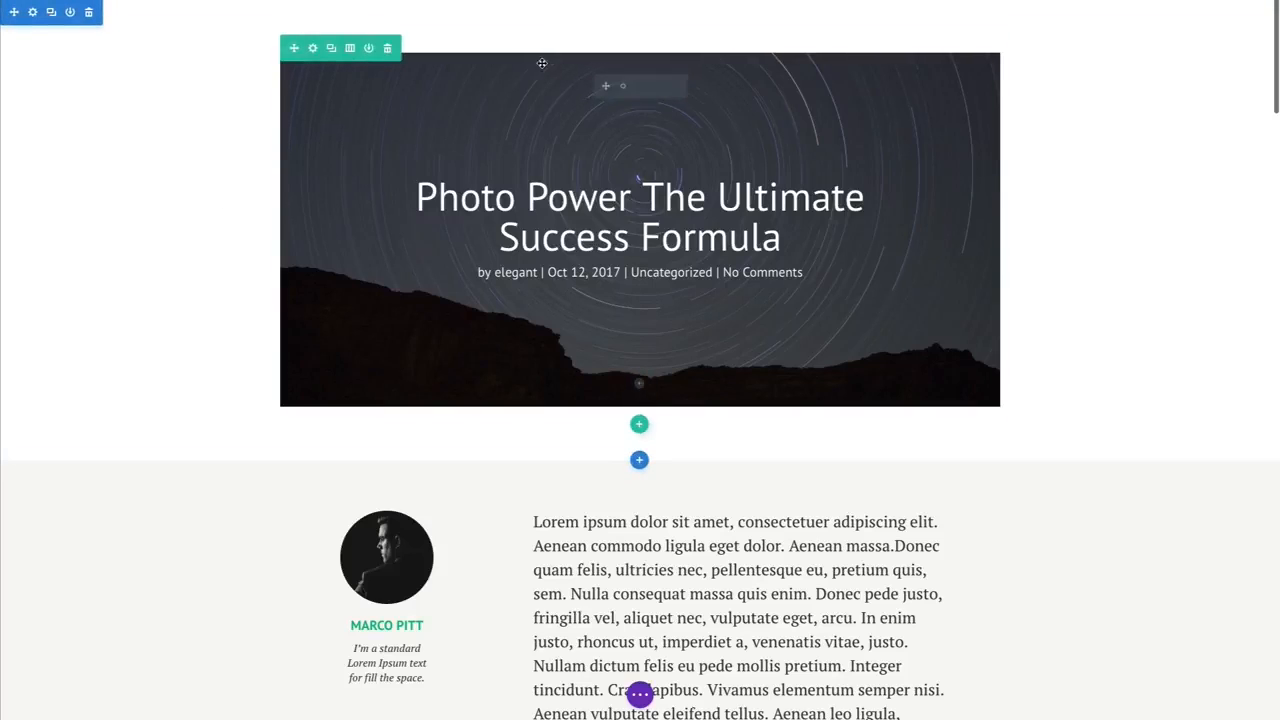
# Make the header's row fullwidth and give it a custom gutter width of 1.
pyautogui.click(312, 49)
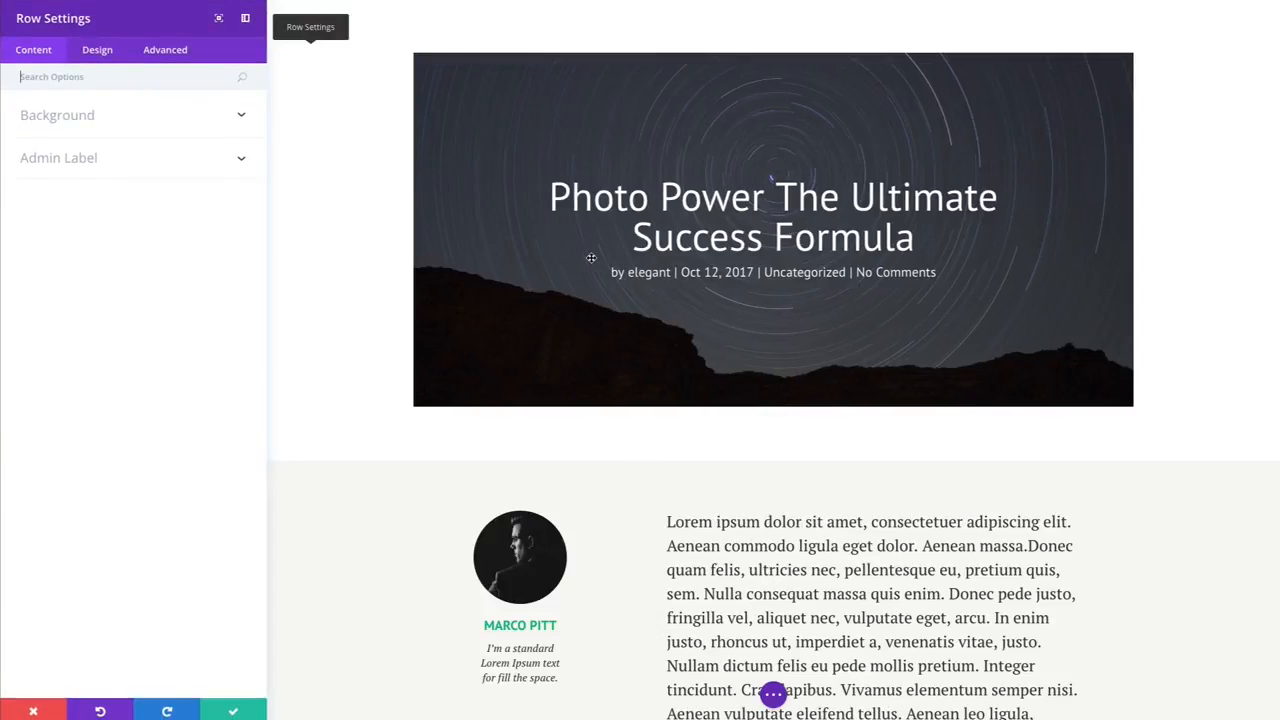
pyautogui.click(104, 53)
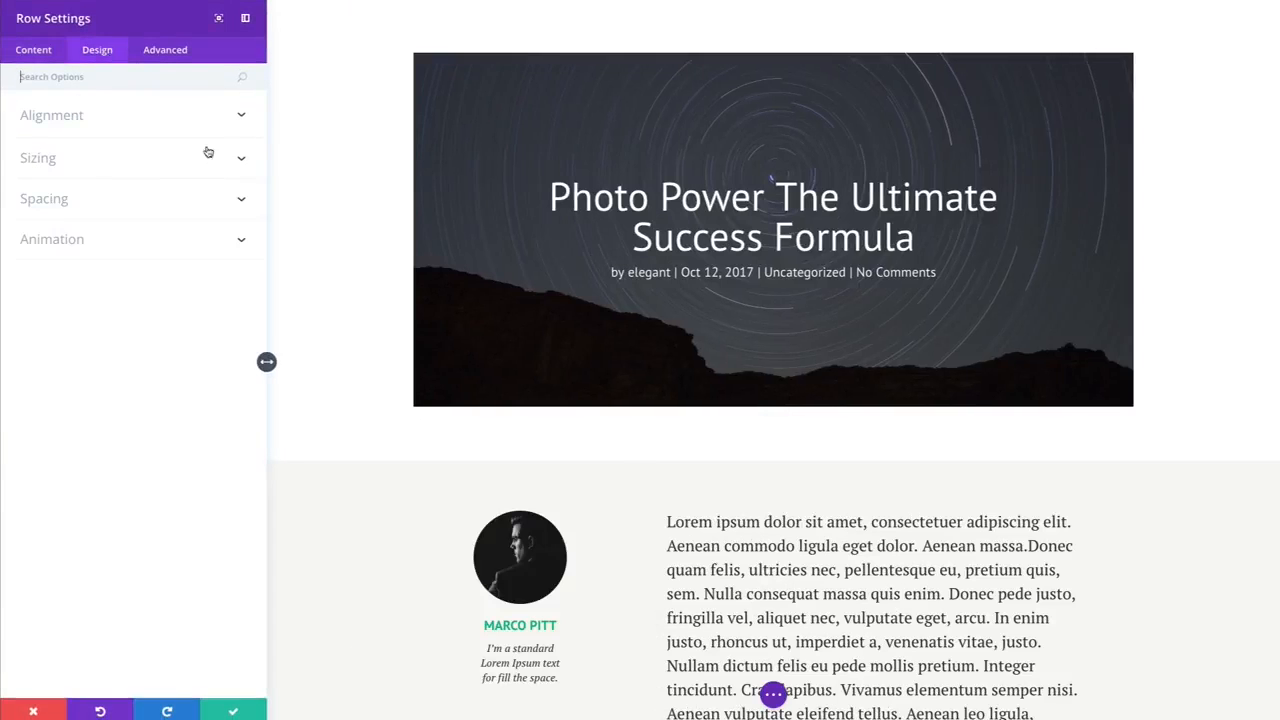
pyautogui.click(111, 202)
pyautogui.click(113, 168)
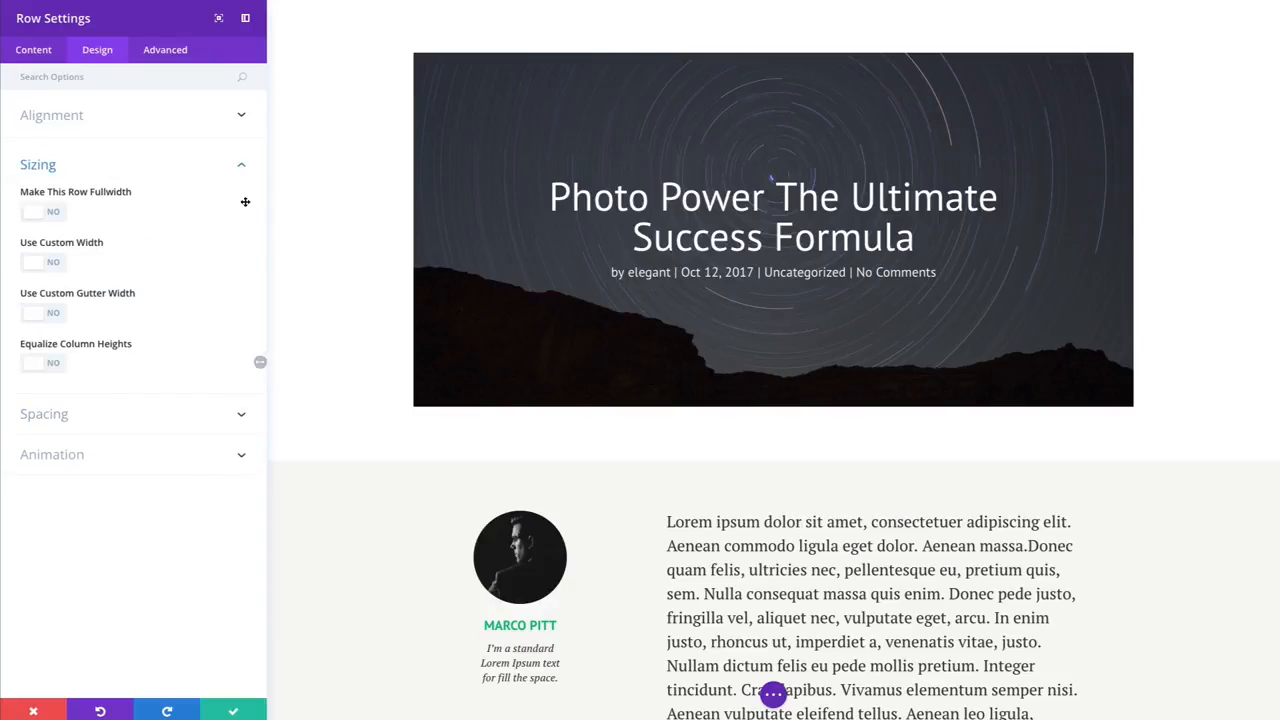
pyautogui.click(53, 213)
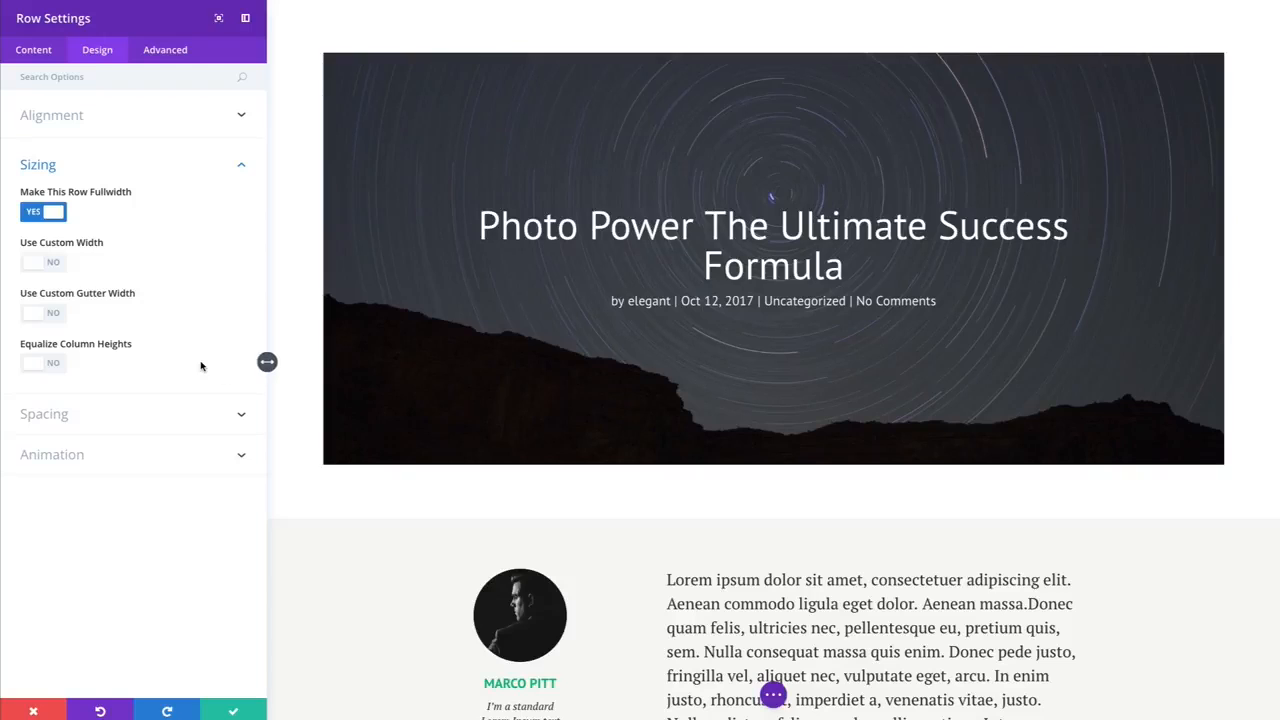
pyautogui.click(50, 313)
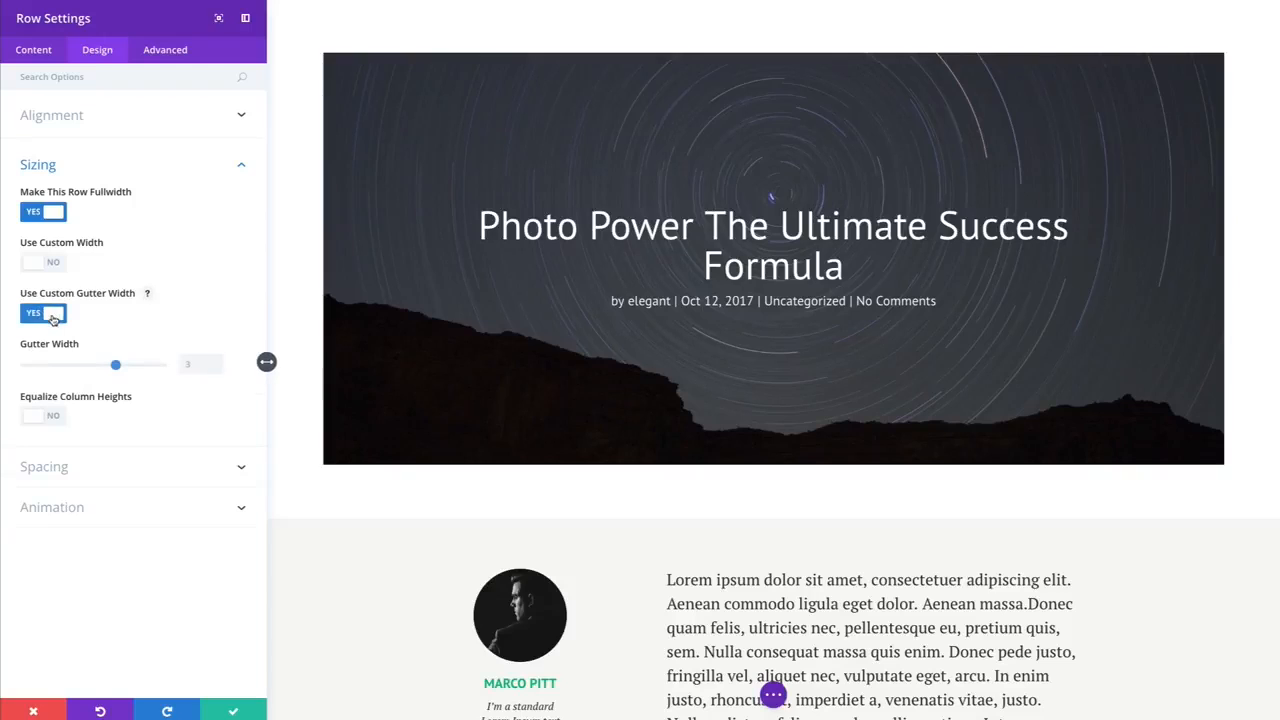
pyautogui.moveTo(96, 372); pyautogui.dragTo(11, 372)
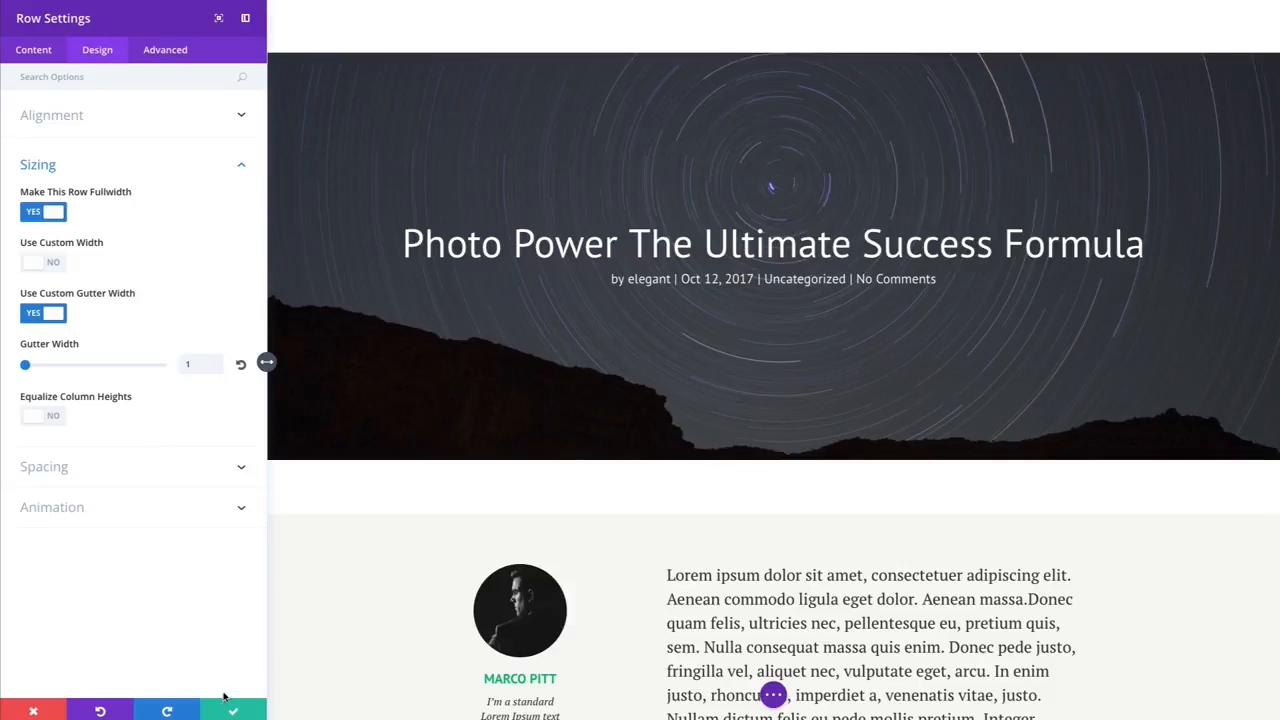
# Set the row's top and bottom custom padding to 0 and save the row settings.
pyautogui.click(105, 474)
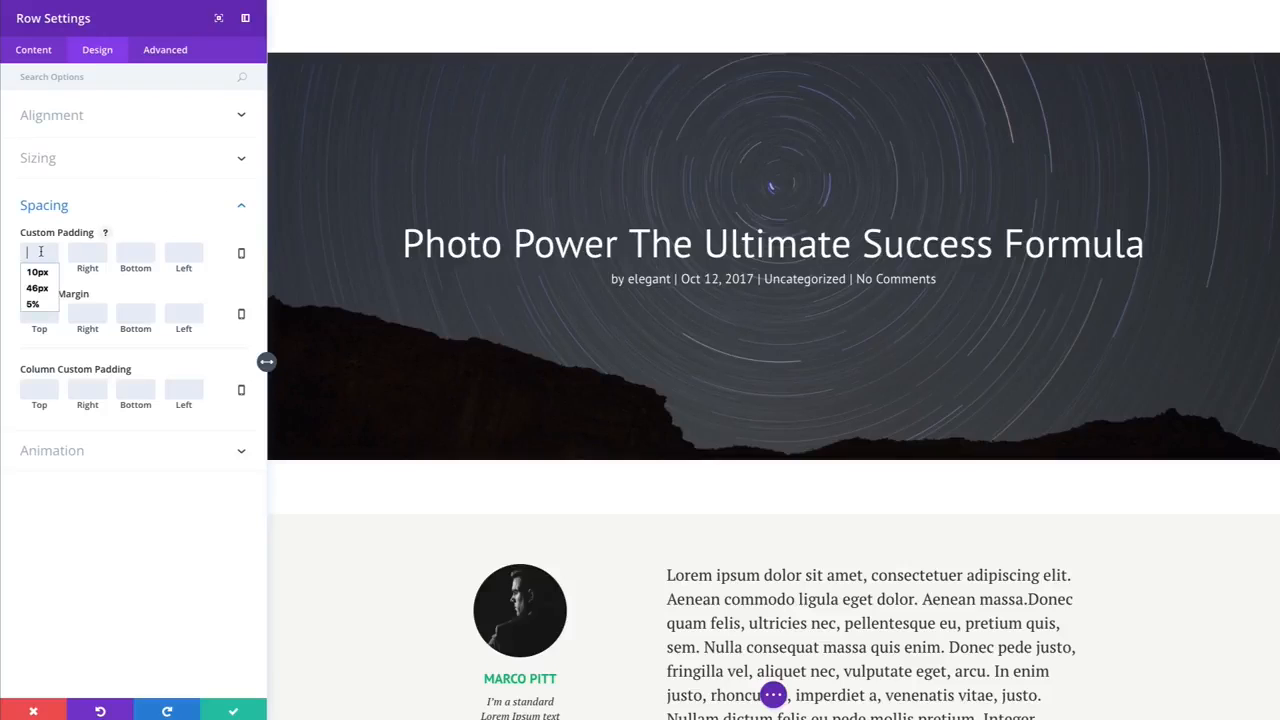
pyautogui.write('0')
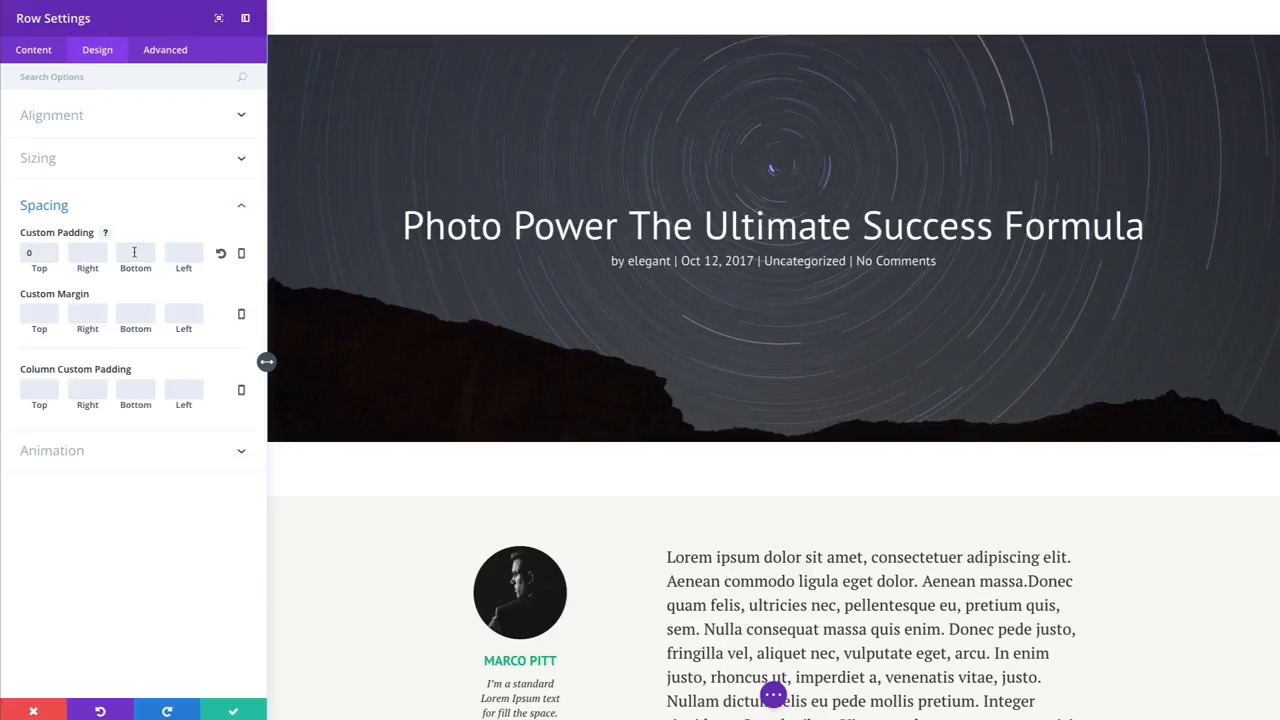
pyautogui.write('0')
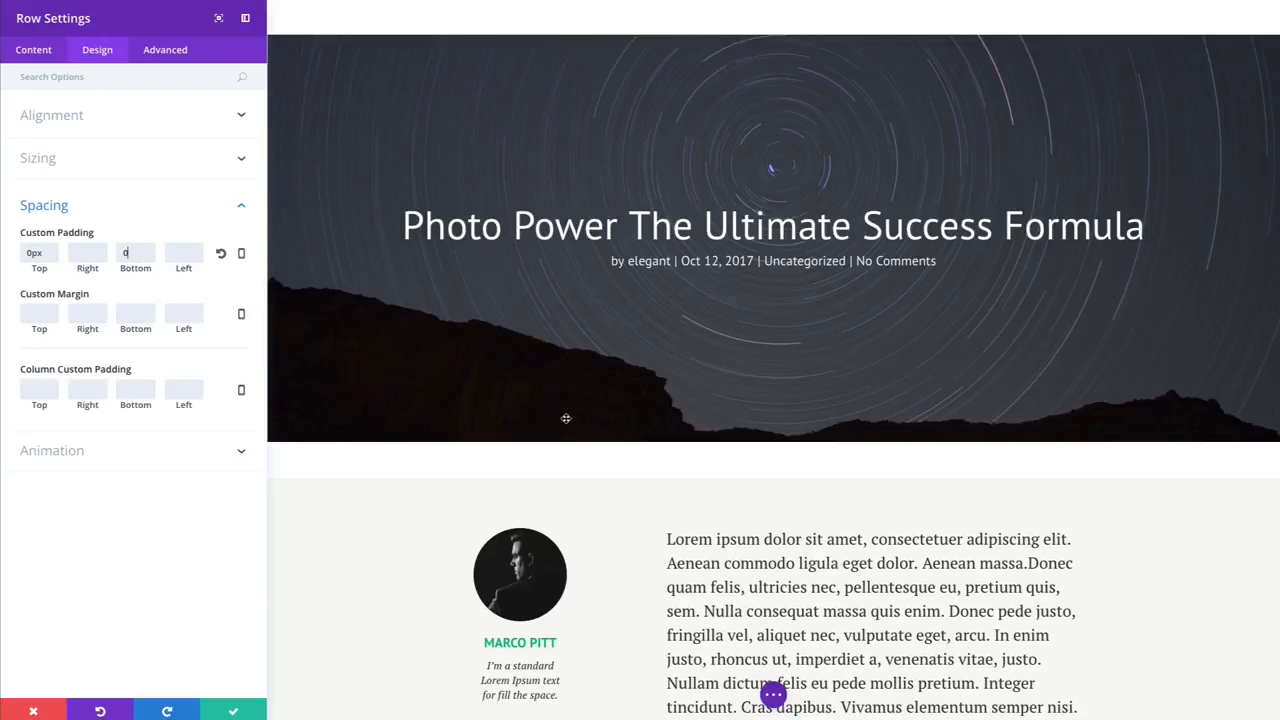
pyautogui.click(92, 303)
pyautogui.click(233, 712)
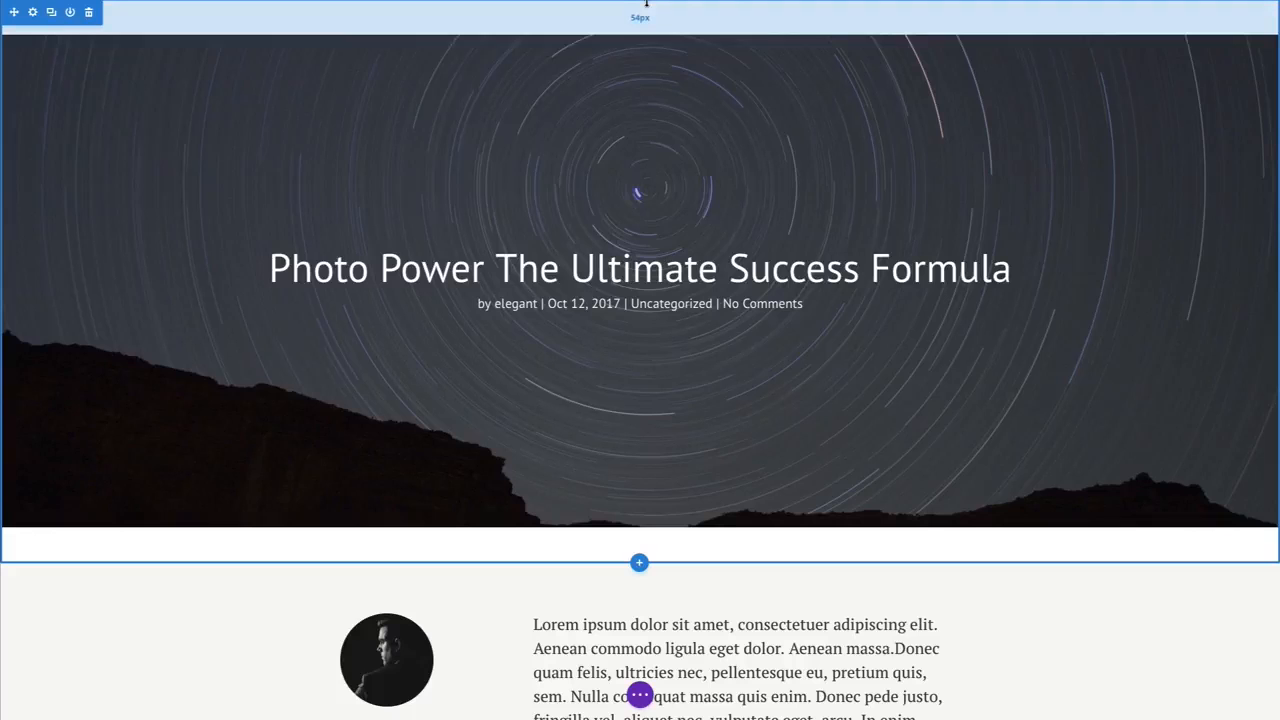
# Remove the header section's top and bottom padding so the image fills the section.
pyautogui.moveTo(646, 3); pyautogui.dragTo(640, 0)
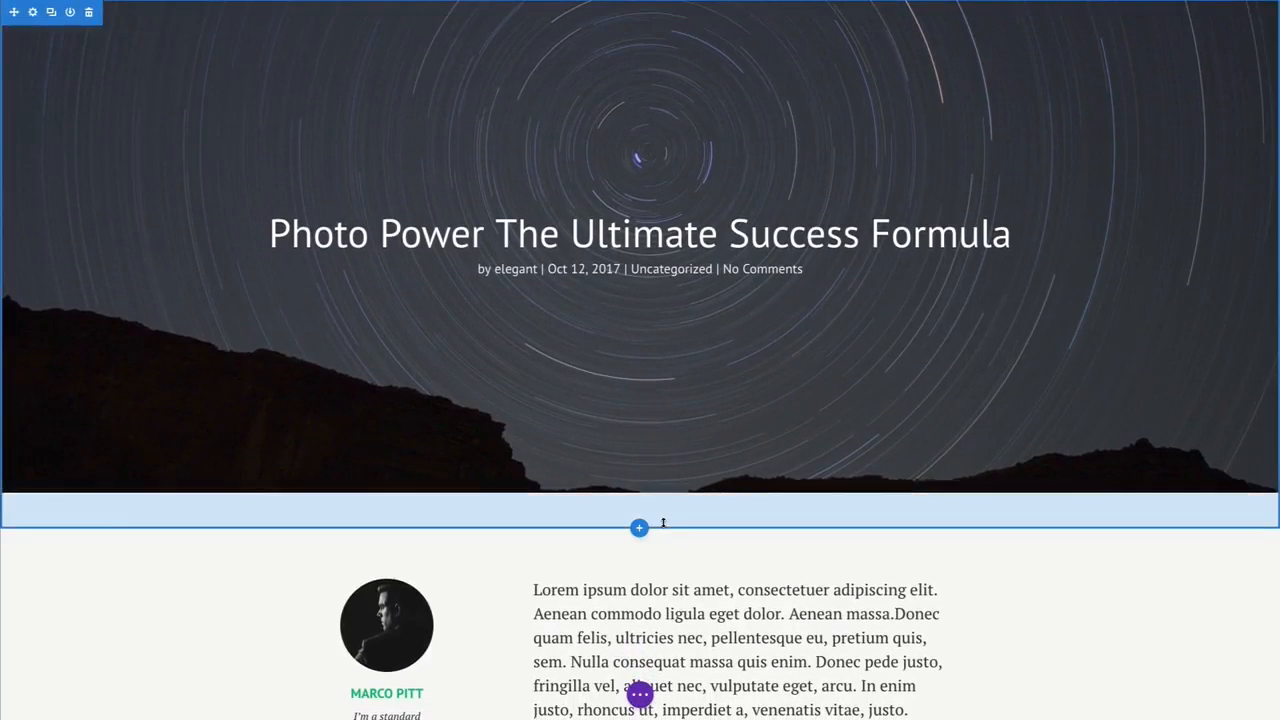
pyautogui.moveTo(664, 524); pyautogui.dragTo(662, 486)
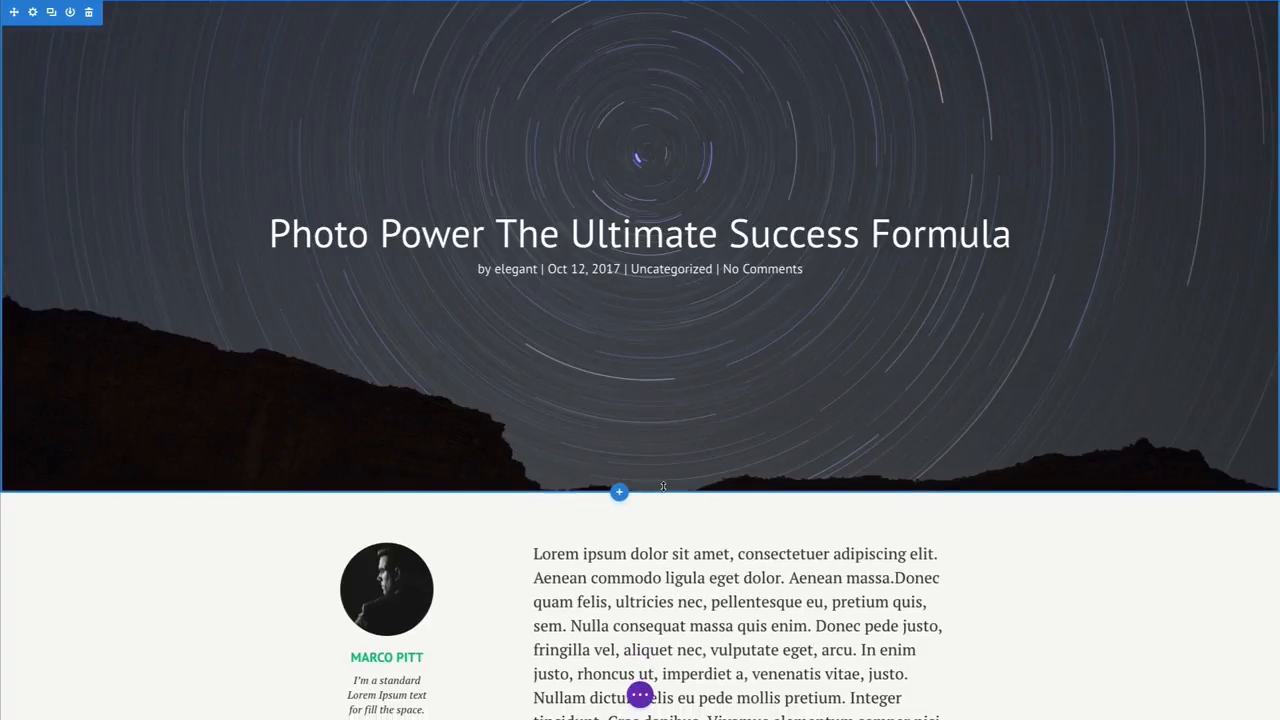